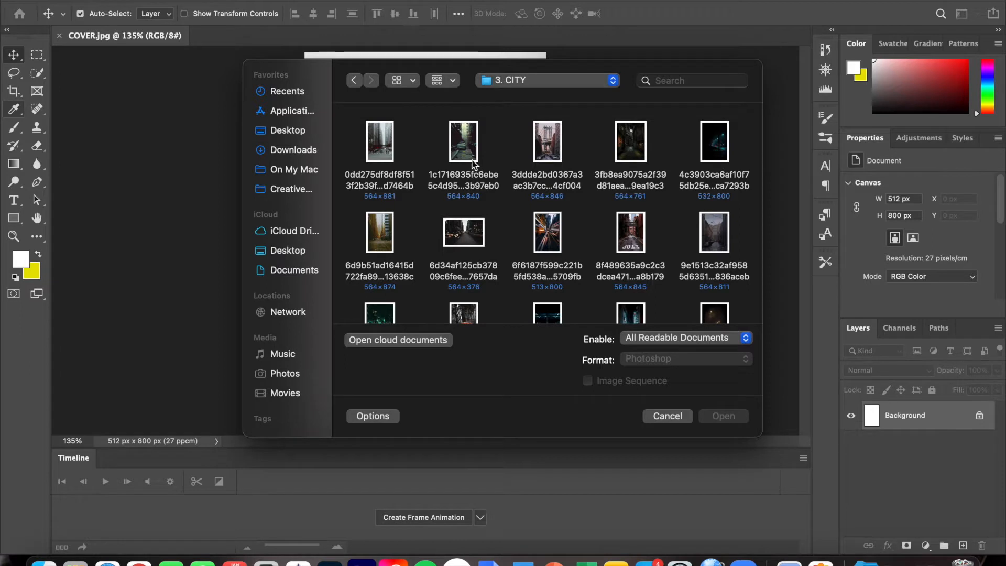
# Copy the teal neon night-street photo from the 3. CITY folder into COVER.jpg as a new layer
pyautogui.scroll(-1, 470, 156)
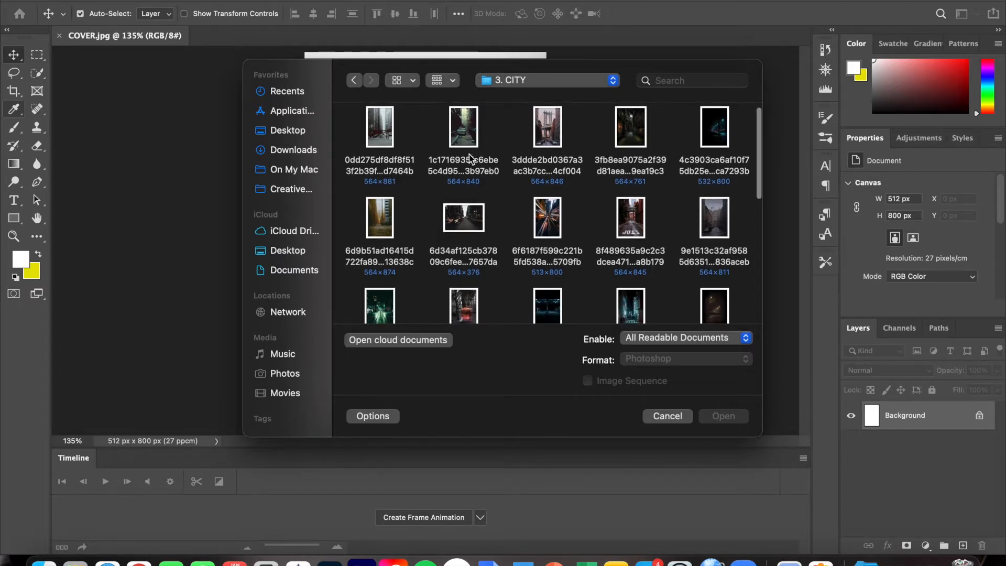
pyautogui.scroll(-5, 551, 229)
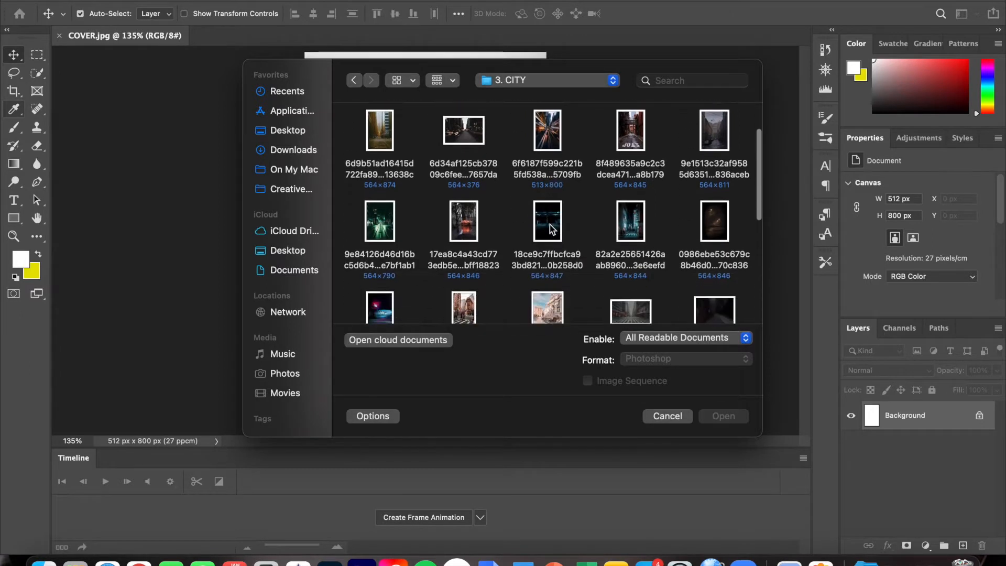
pyautogui.doubleClick(630, 209)
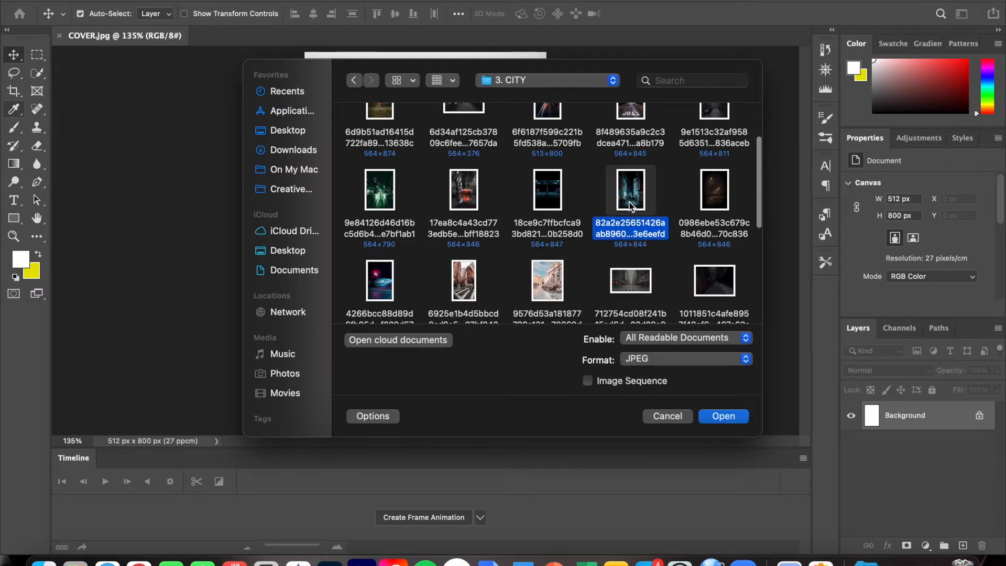
pyautogui.hotkey('ctrl', 'a')
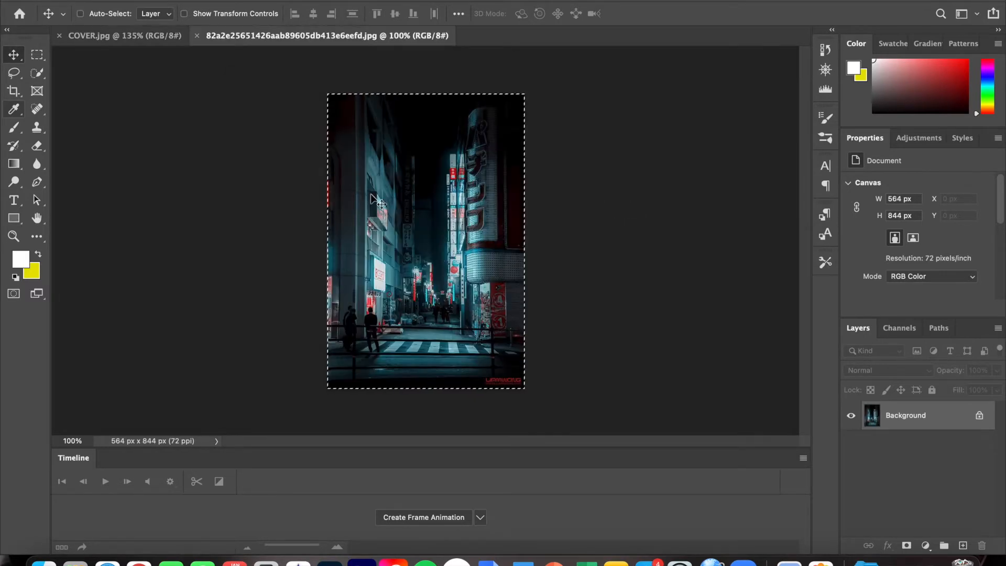
pyautogui.click(197, 35)
pyautogui.hotkey('ctrl', 'v')
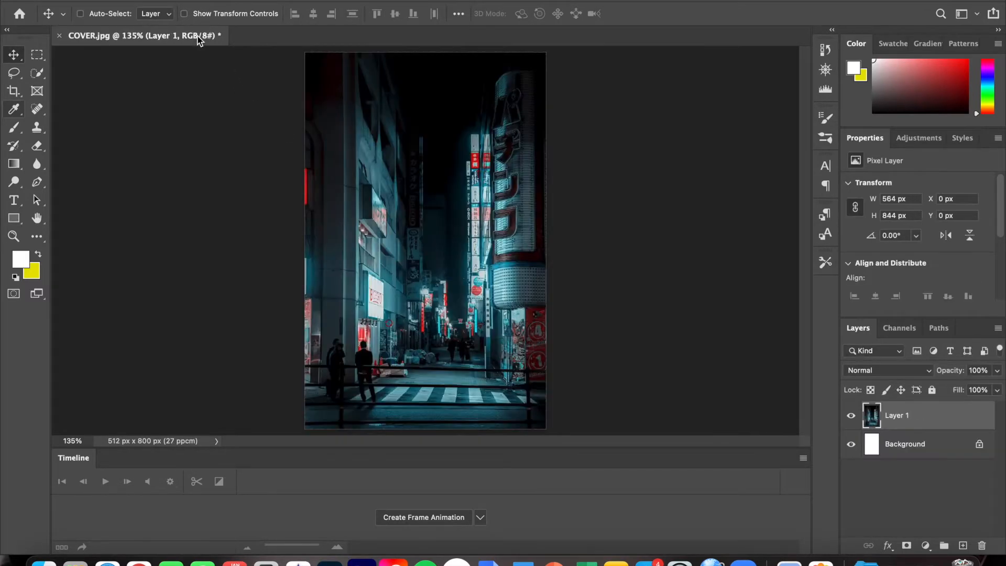
# Transform the street photo to about 574 × 860 px, positioned at about X -31 px, Y -30 px
pyautogui.hotkey('ctrl', 't')
pyautogui.moveTo(487, 292)
pyautogui.mouseDown()
pyautogui.moveTo(474, 273)
pyautogui.moveTo(477, 288)
pyautogui.mouseUp()
pyautogui.moveTo(562, 259); pyautogui.dragTo(524, 257)
pyautogui.click(708, 13)
# Start opening another image and go to the MARVEL folder inside GRAPHICS > PNGS (PEOPLE)
pyautogui.click(118, 1)
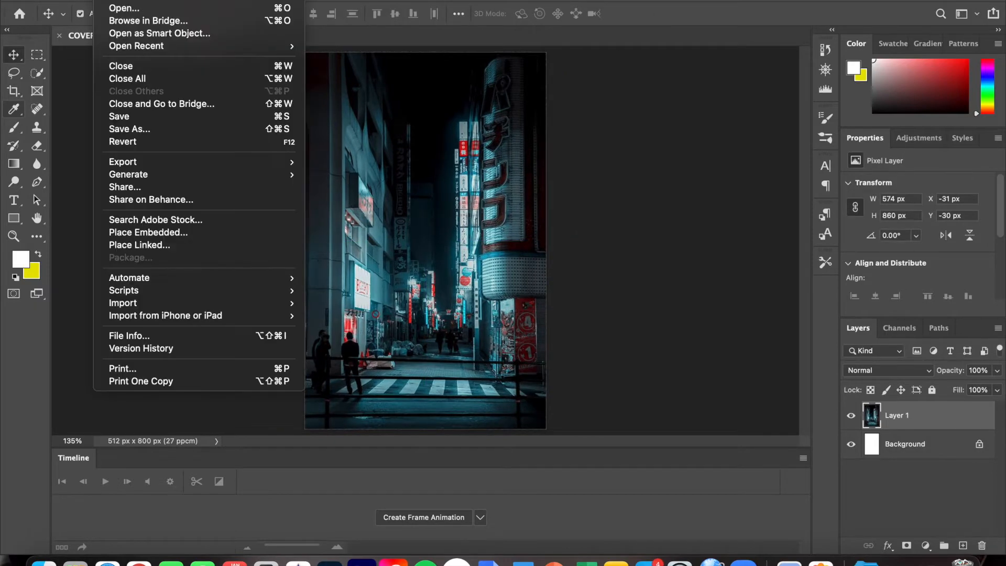
pyautogui.click(132, 10)
pyautogui.click(520, 80)
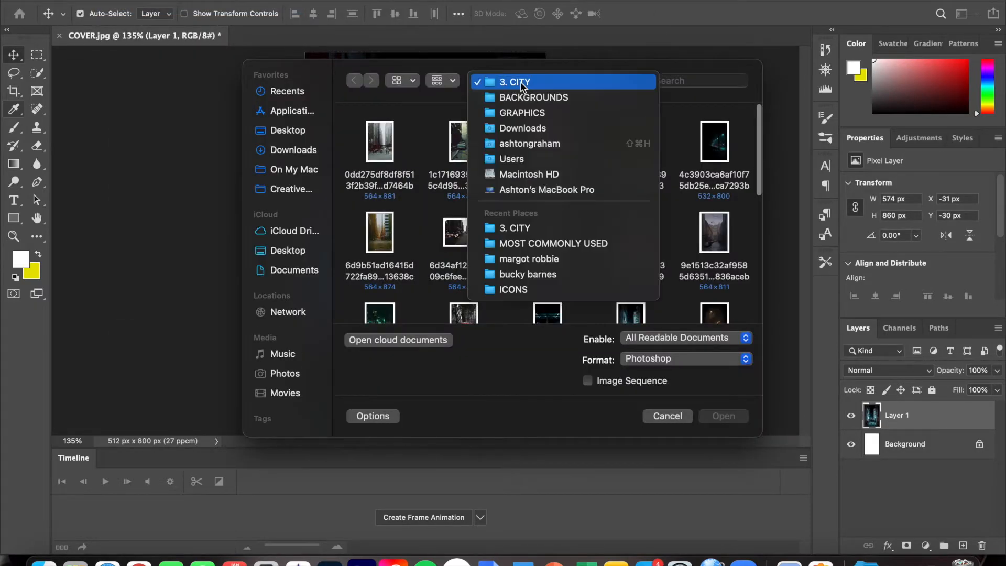
pyautogui.click(521, 112)
pyautogui.scroll(2, 545, 260)
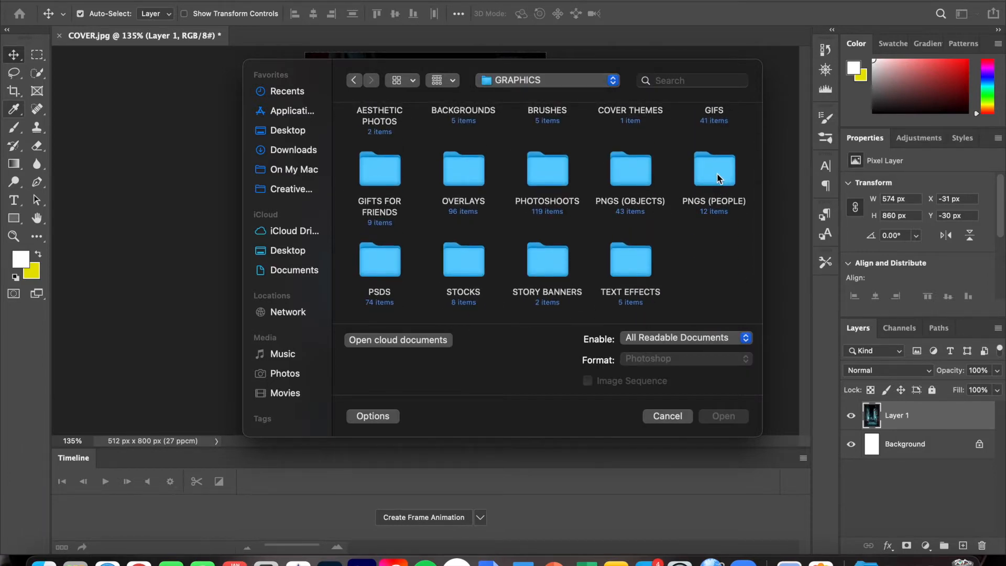
pyautogui.doubleClick(718, 178)
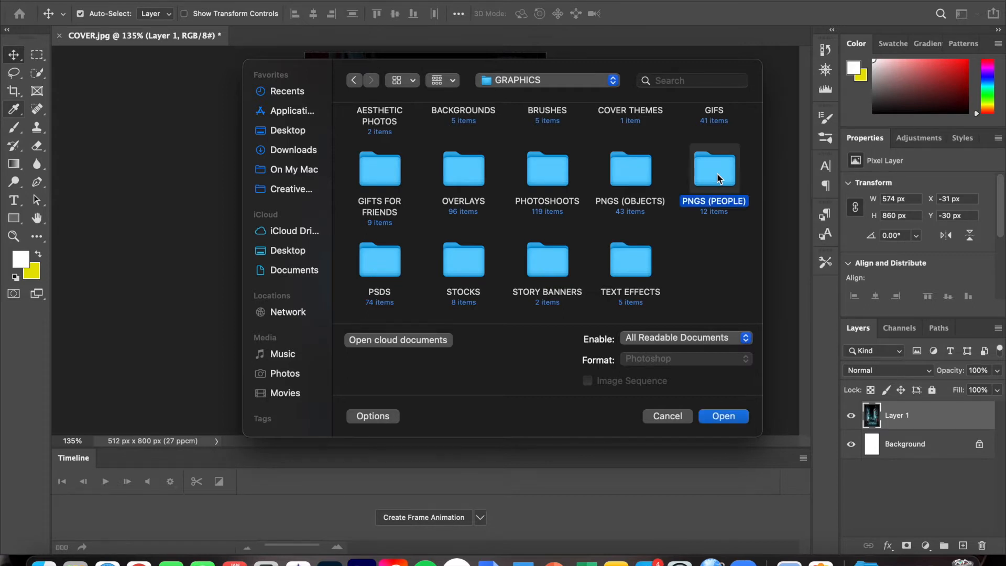
pyautogui.doubleClick(648, 243)
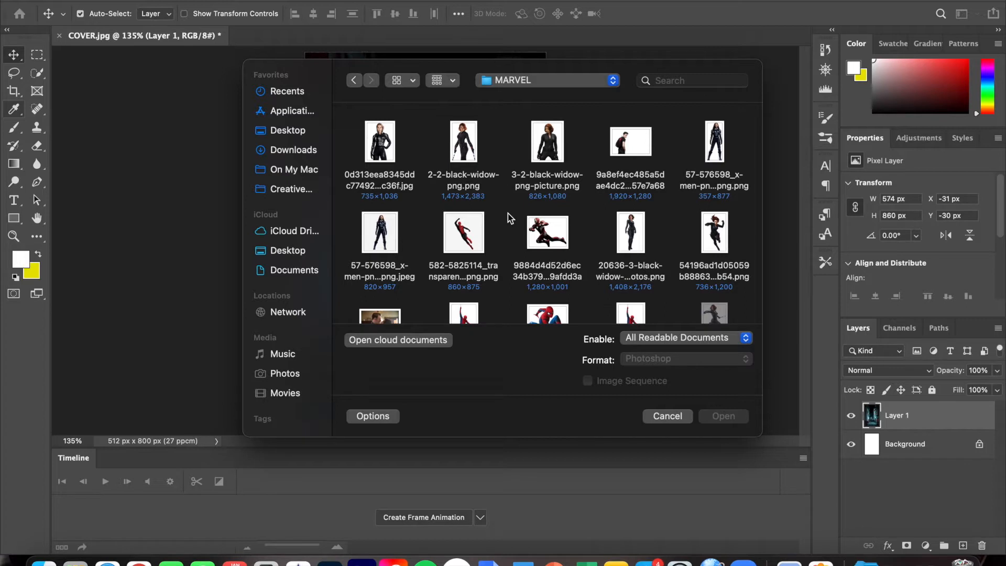
# Look through the MARVEL folder for a suitable character cut-out for the cover
pyautogui.scroll(-4, 511, 219)
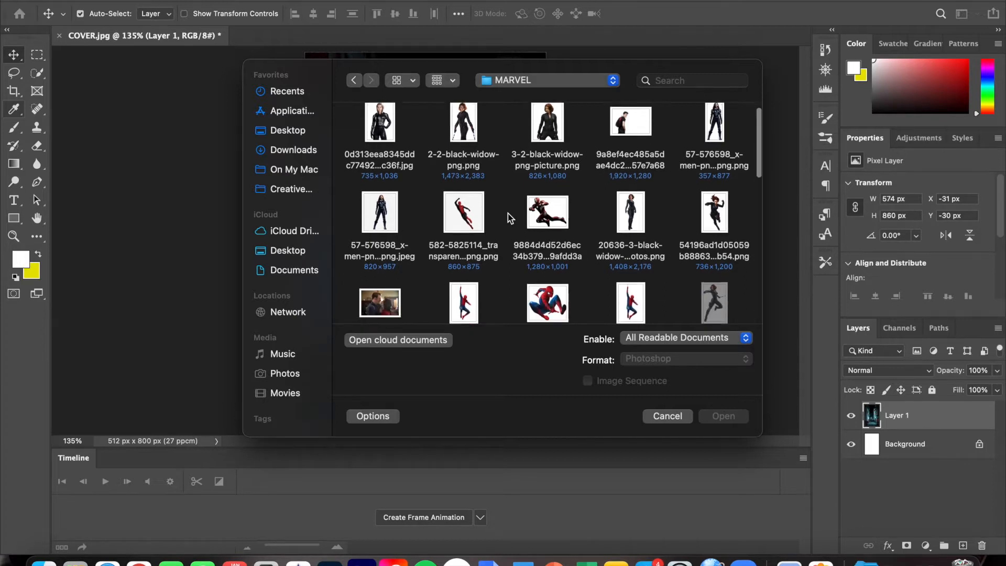
pyautogui.scroll(-3, 511, 219)
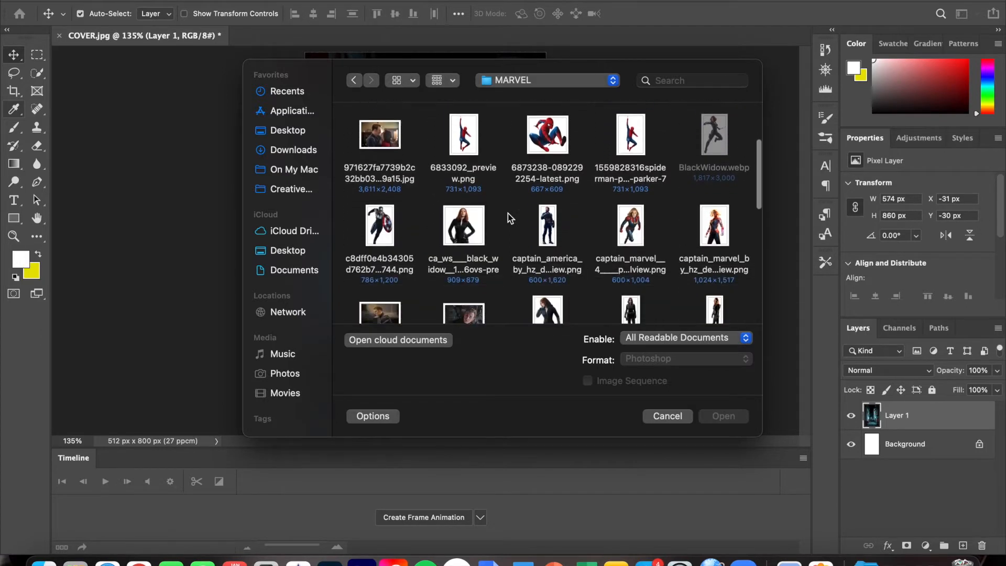
pyautogui.scroll(-3, 511, 219)
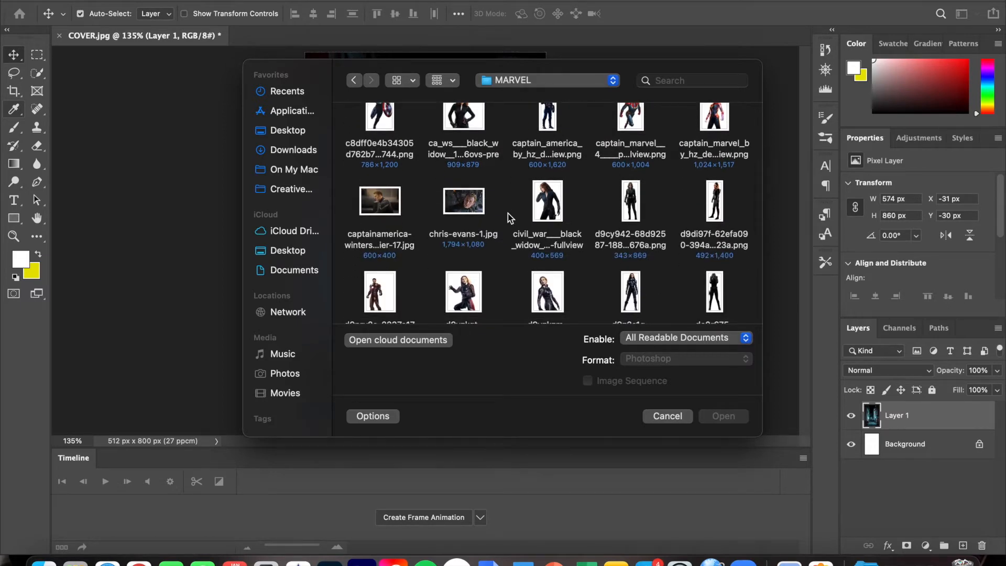
pyautogui.scroll(-3, 510, 218)
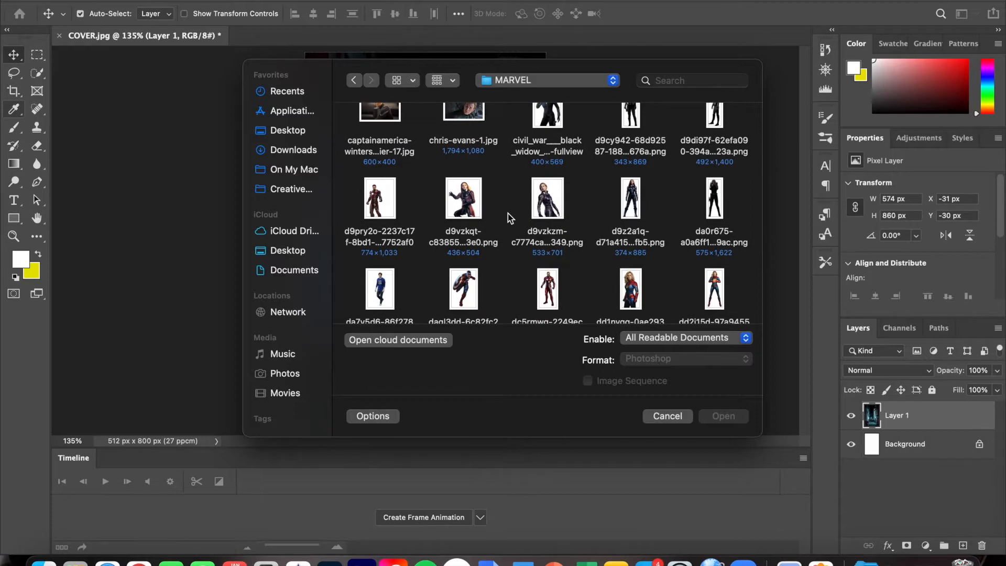
pyautogui.scroll(-8, 510, 218)
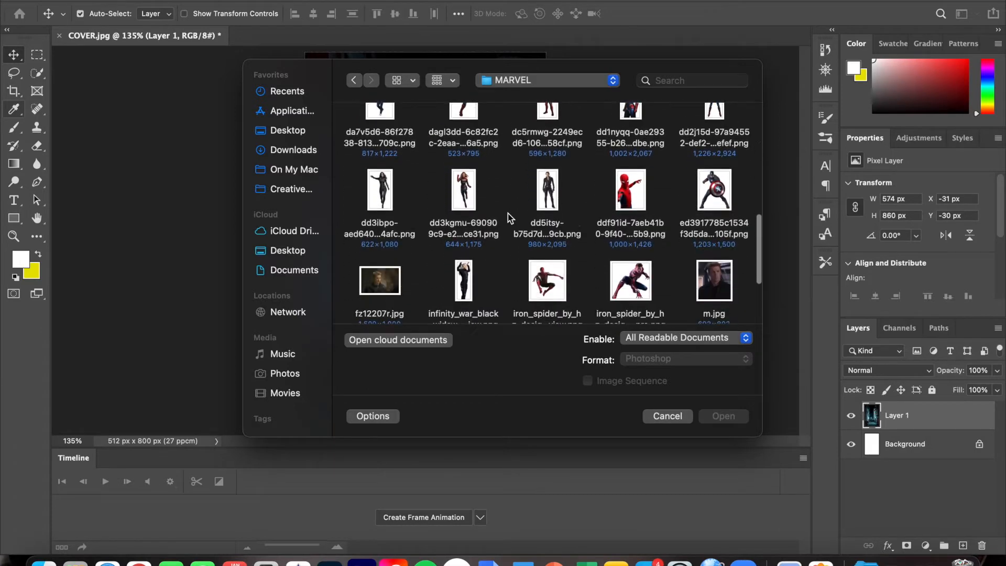
pyautogui.scroll(-5, 509, 218)
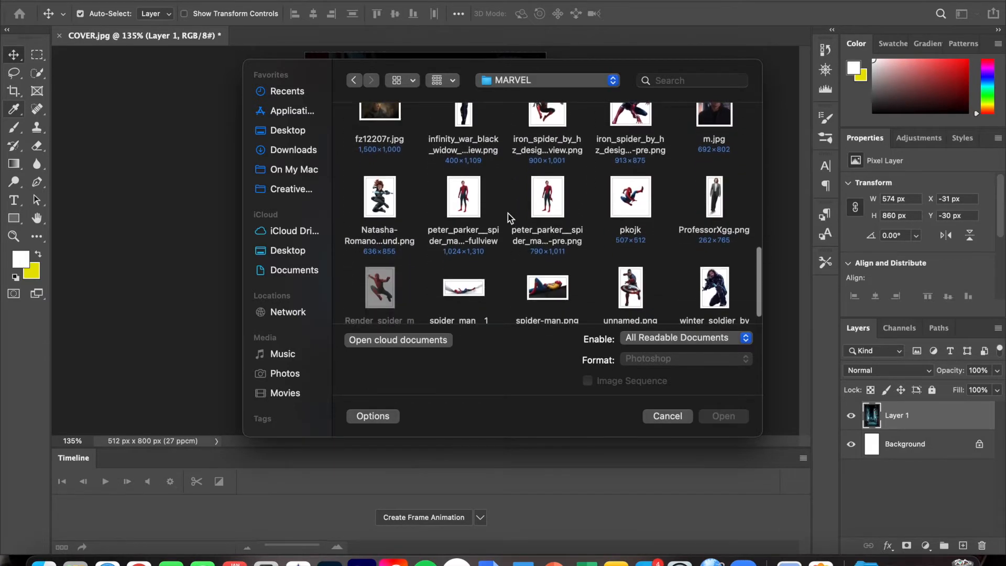
pyautogui.scroll(10, 507, 217)
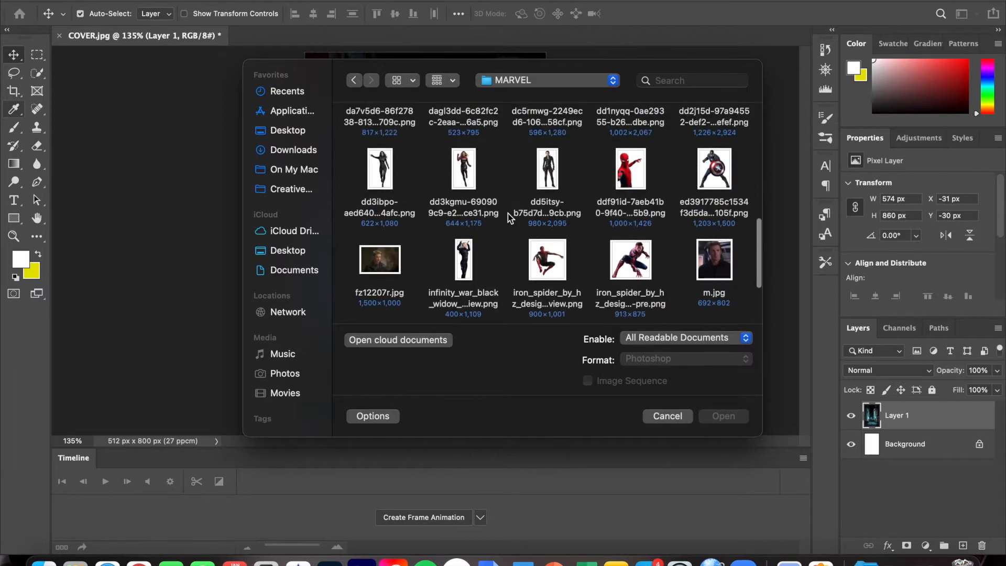
pyautogui.scroll(1, 507, 213)
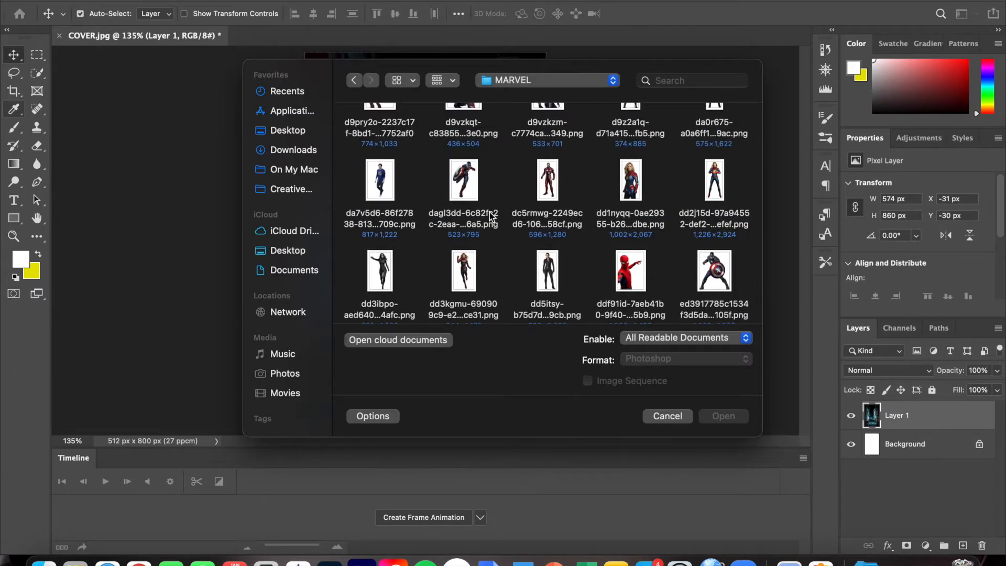
pyautogui.scroll(10, 489, 212)
pyautogui.scroll(7, 489, 216)
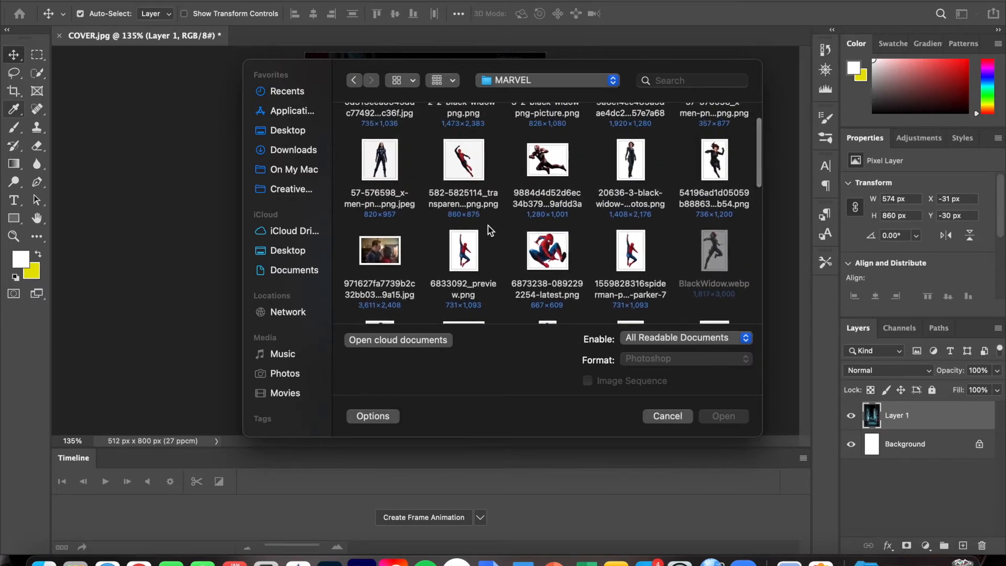
pyautogui.scroll(3, 488, 230)
pyautogui.scroll(2, 489, 226)
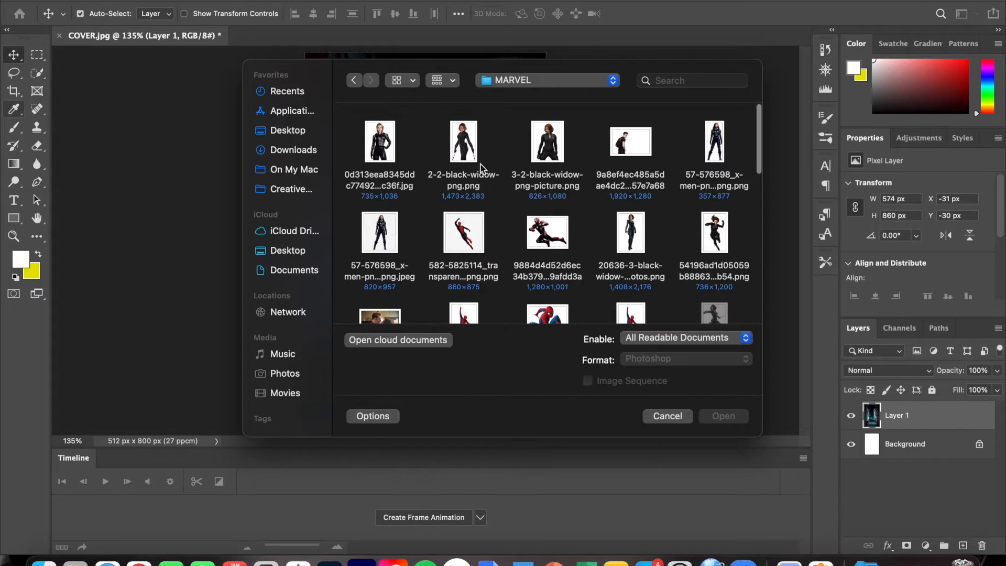
pyautogui.scroll(-5, 523, 224)
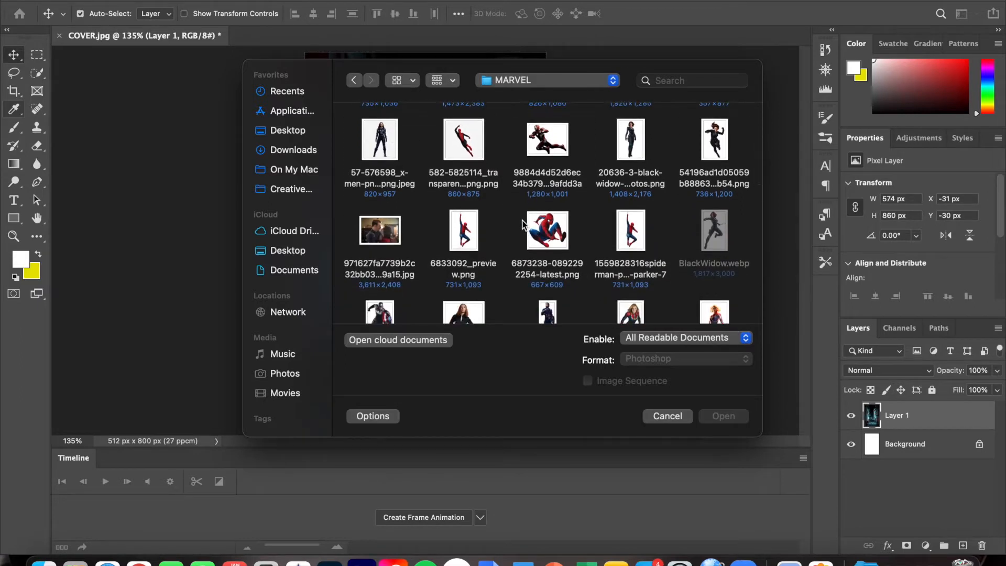
pyautogui.scroll(-3, 519, 220)
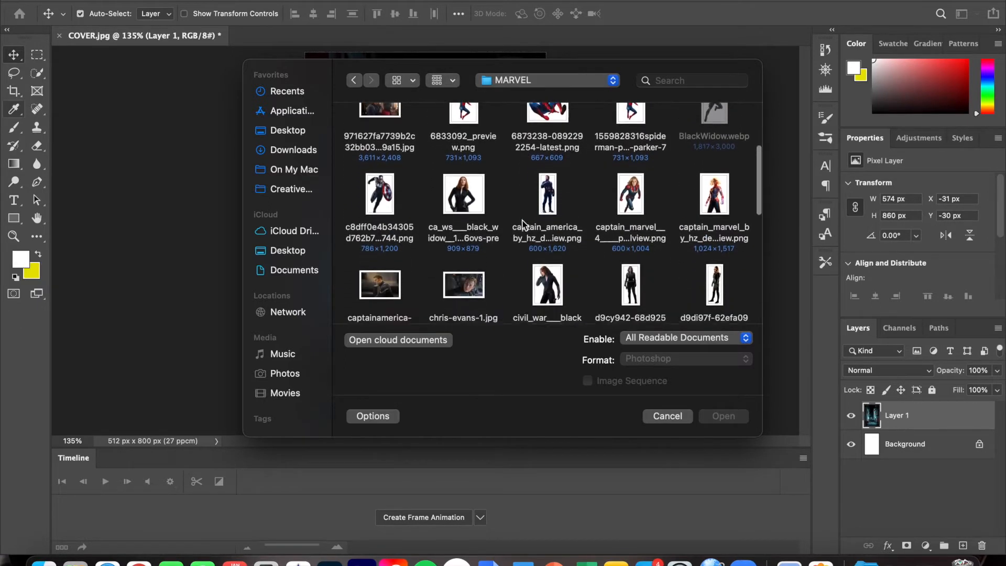
# Open the ca_ws___black_widow PNG and paste a copy of the figure into COVER.jpg above the street photo
pyautogui.click(478, 200)
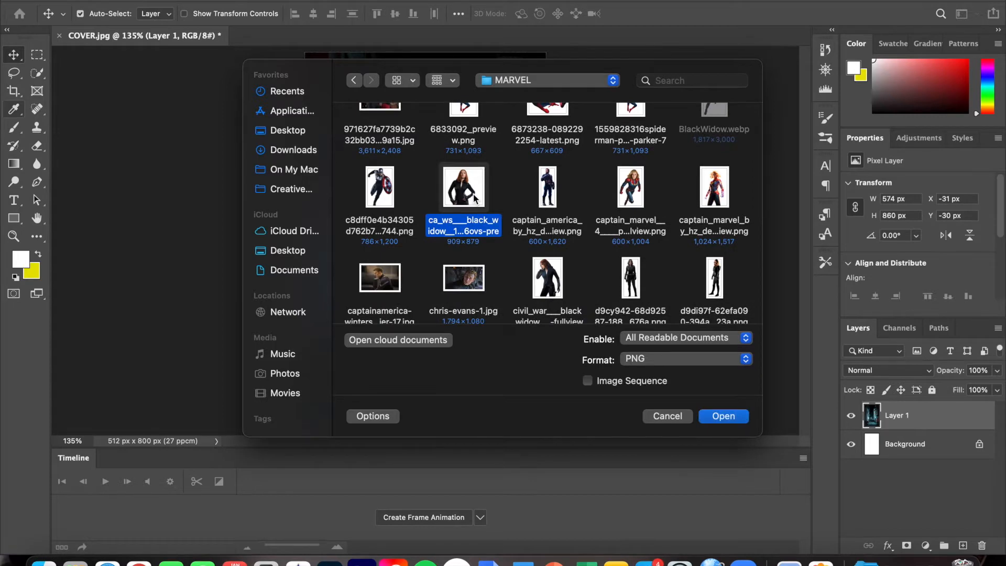
pyautogui.doubleClick(474, 198)
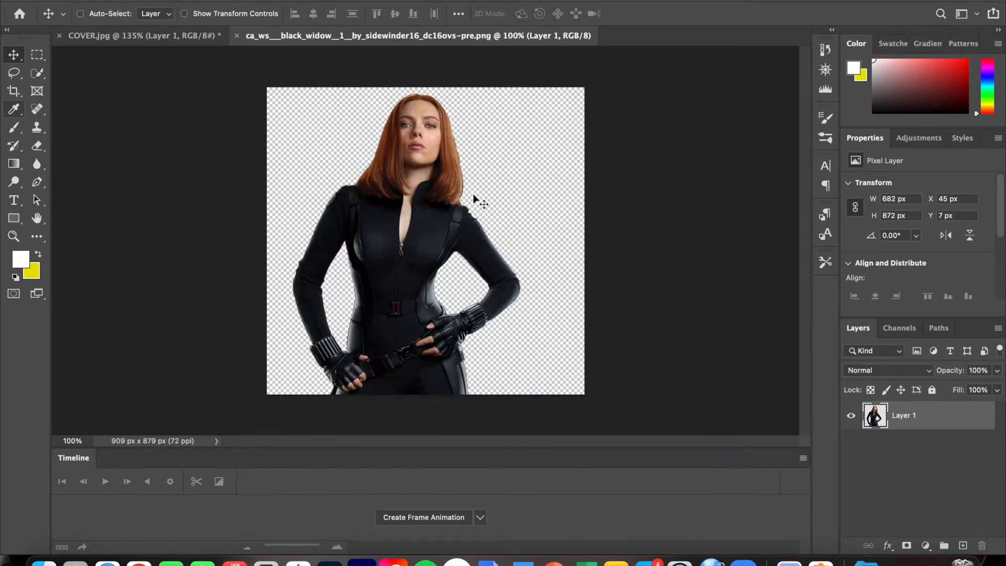
pyautogui.click(236, 35)
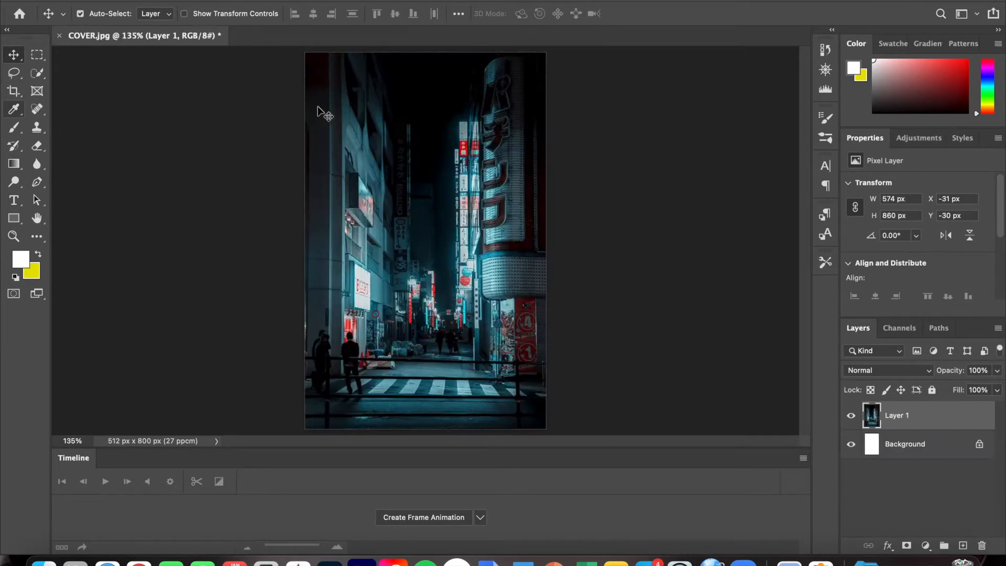
pyautogui.press('super+v')
# Reposition the Black Widow figure to about X 256 px, Y 472 px and rotate it about -4.5°
pyautogui.press('super+t')
pyautogui.moveTo(466, 265); pyautogui.dragTo(427, 286)
pyautogui.moveTo(622, 175); pyautogui.dragTo(618, 157)
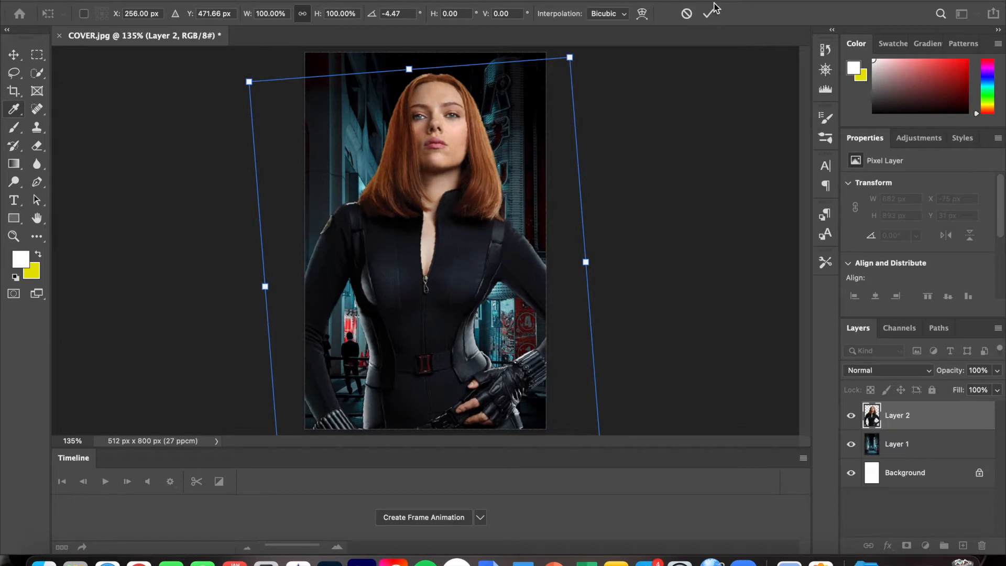
pyautogui.click(709, 13)
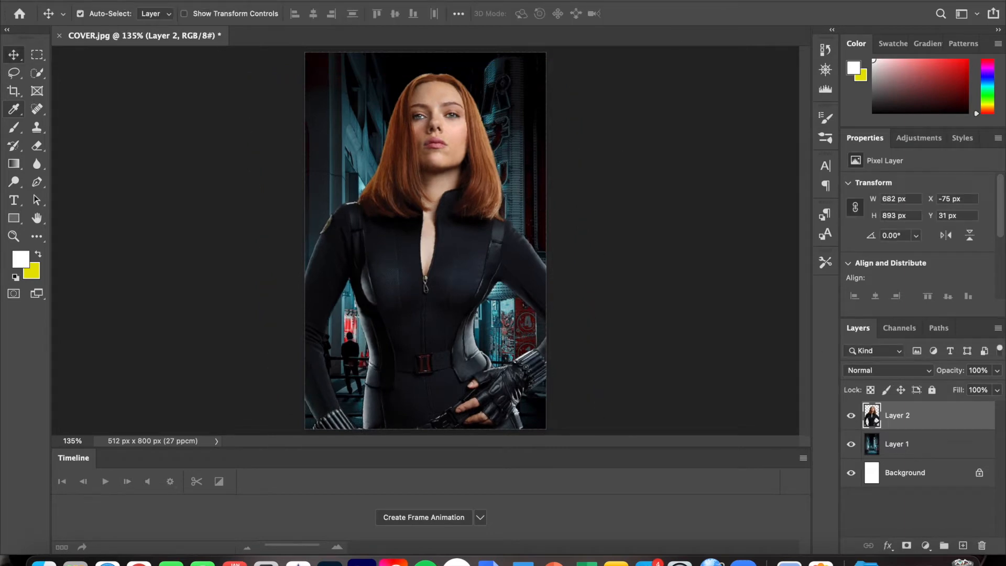
# Start opening another image and go to the LILY COLLINS folder inside Downloads > GRAPHICS > PHOTOSHOOTS
pyautogui.click(107, 0)
pyautogui.click(129, 7)
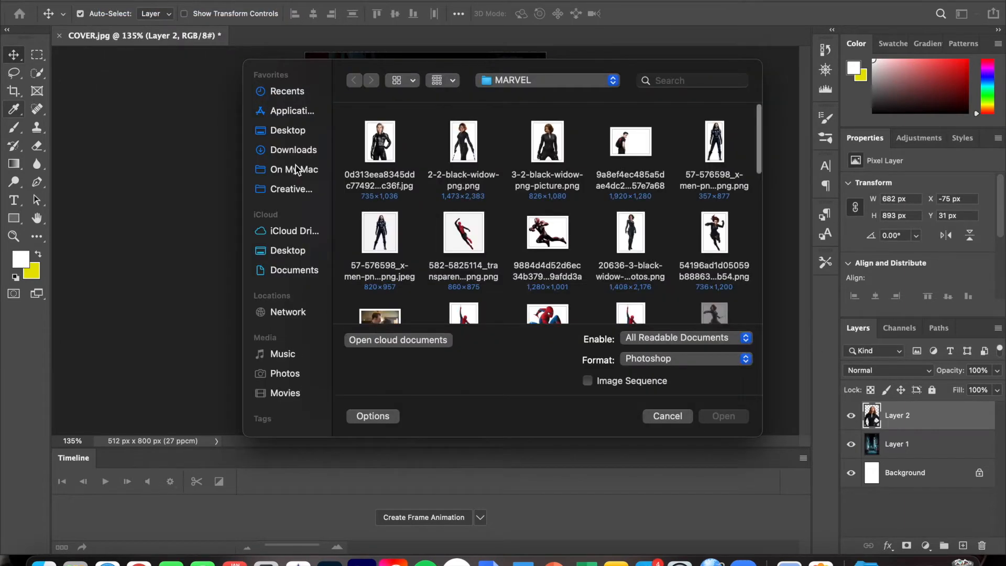
pyautogui.click(293, 150)
pyautogui.doubleClick(543, 149)
pyautogui.click(544, 225)
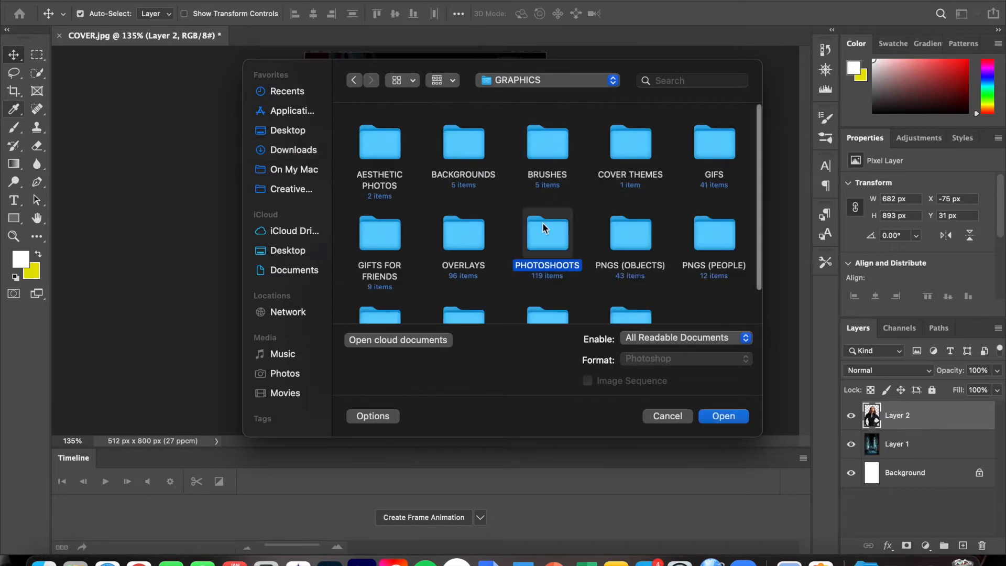
pyautogui.doubleClick(542, 222)
pyautogui.scroll(-20, 549, 225)
pyautogui.scroll(10, 548, 224)
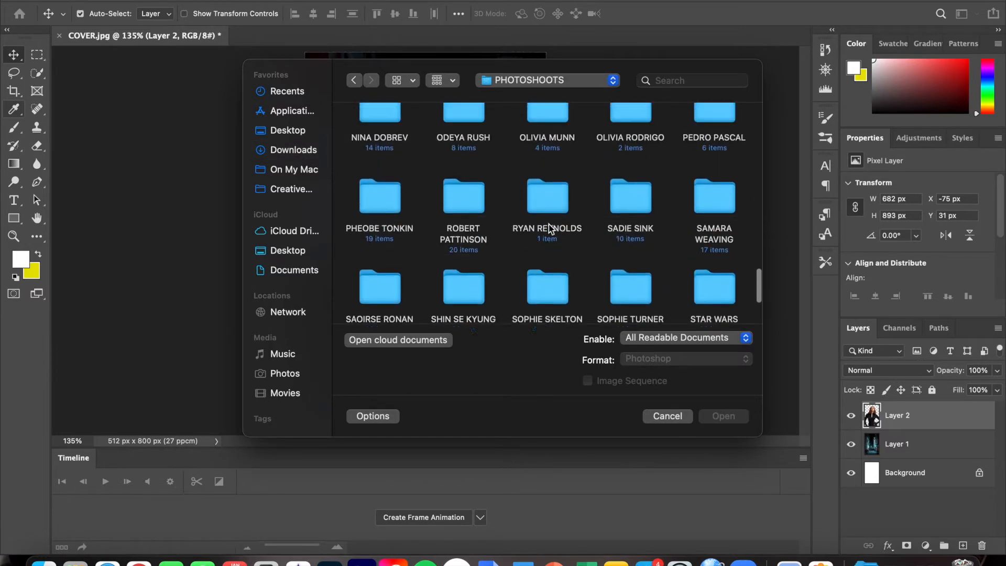
pyautogui.scroll(4, 549, 224)
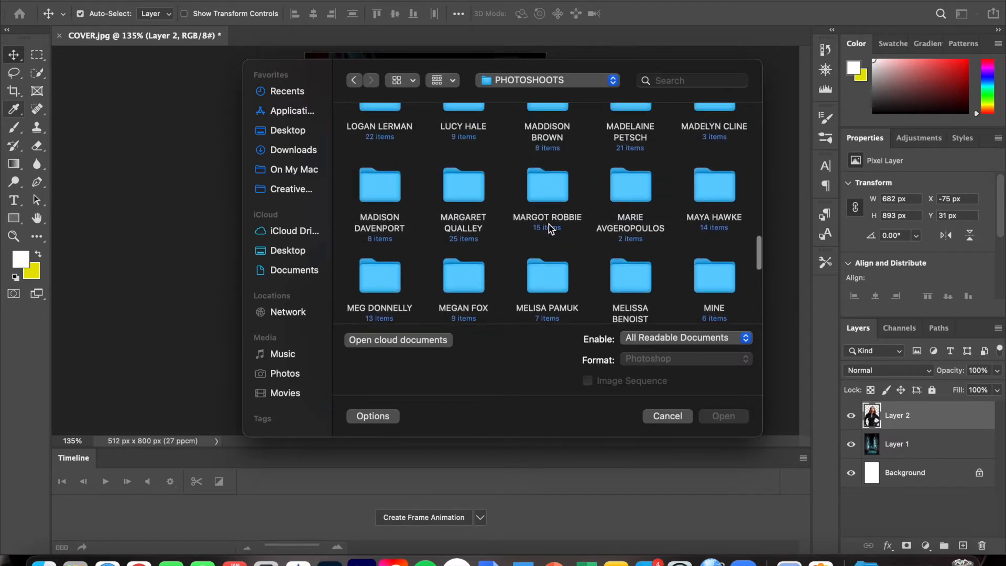
pyautogui.doubleClick(550, 177)
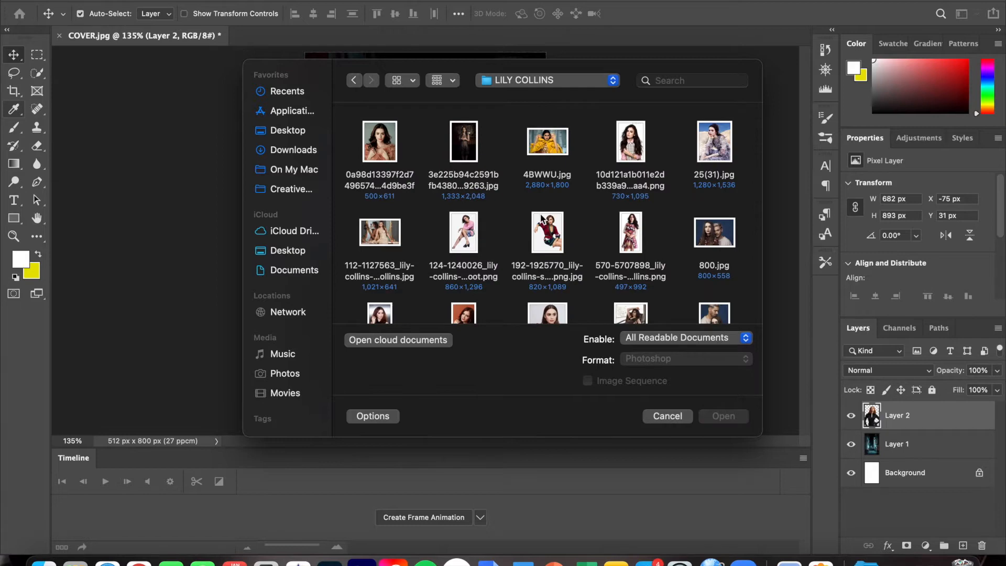
# Look through the LILY COLLINS folder for a front-facing portrait that suits the Black Widow figure's pose
pyautogui.moveTo(598, 103); pyautogui.dragTo(814, 104)
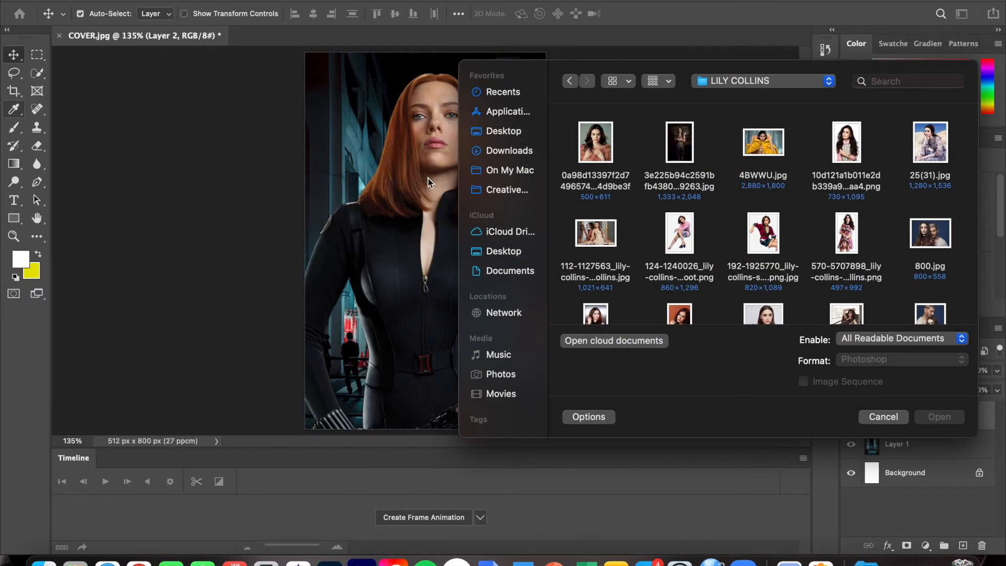
pyautogui.scroll(-3, 649, 225)
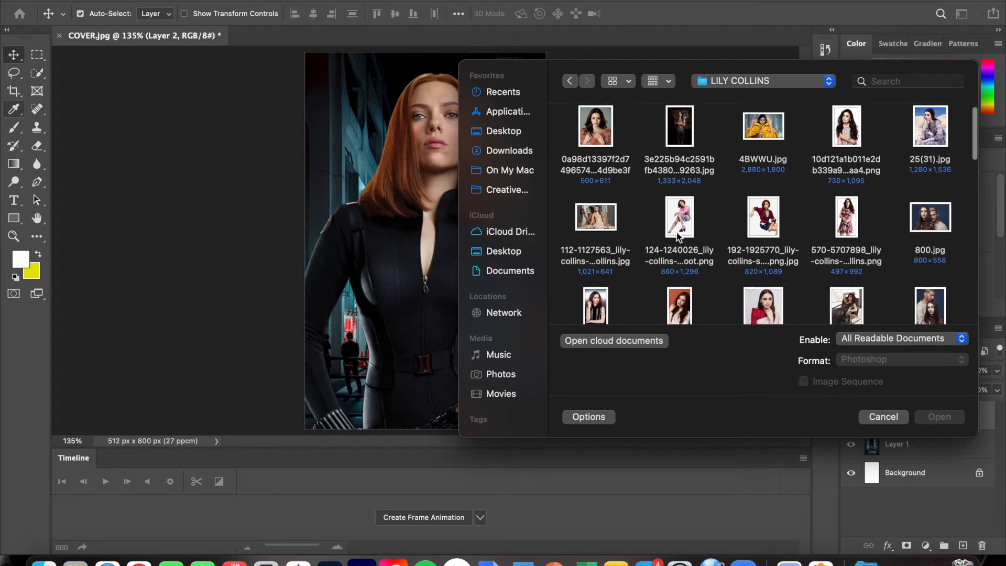
pyautogui.scroll(-1, 677, 236)
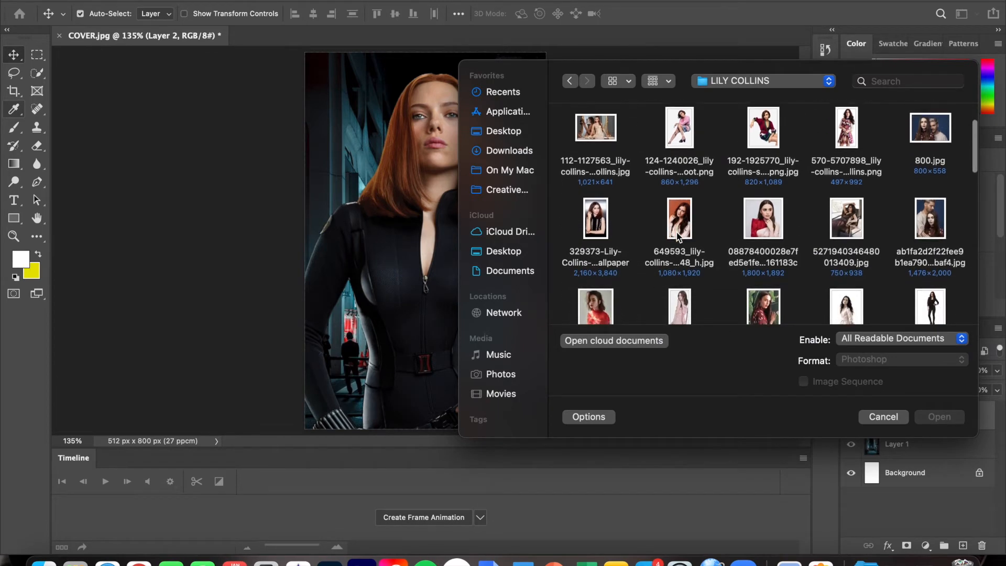
pyautogui.scroll(-5, 677, 235)
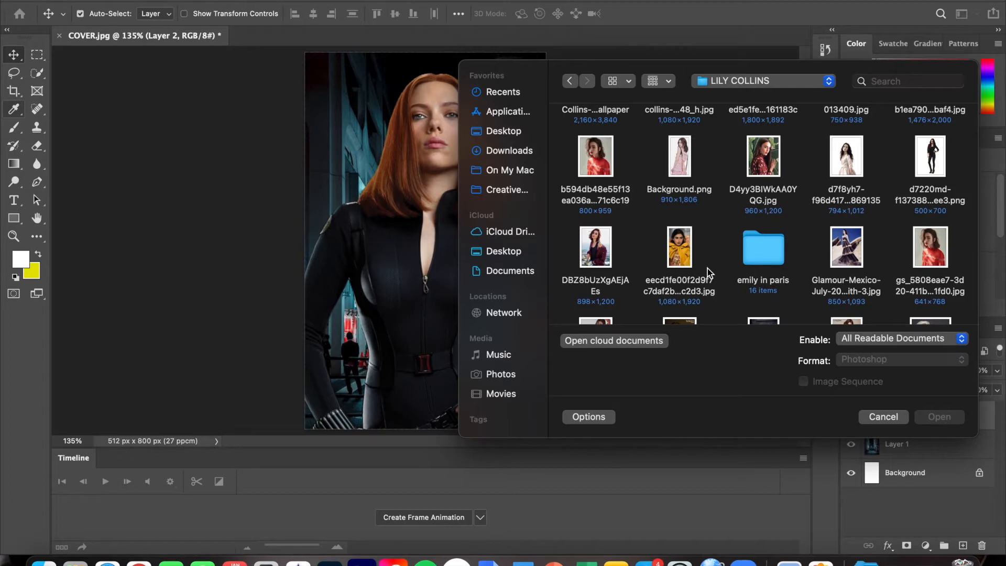
pyautogui.scroll(-5, 707, 268)
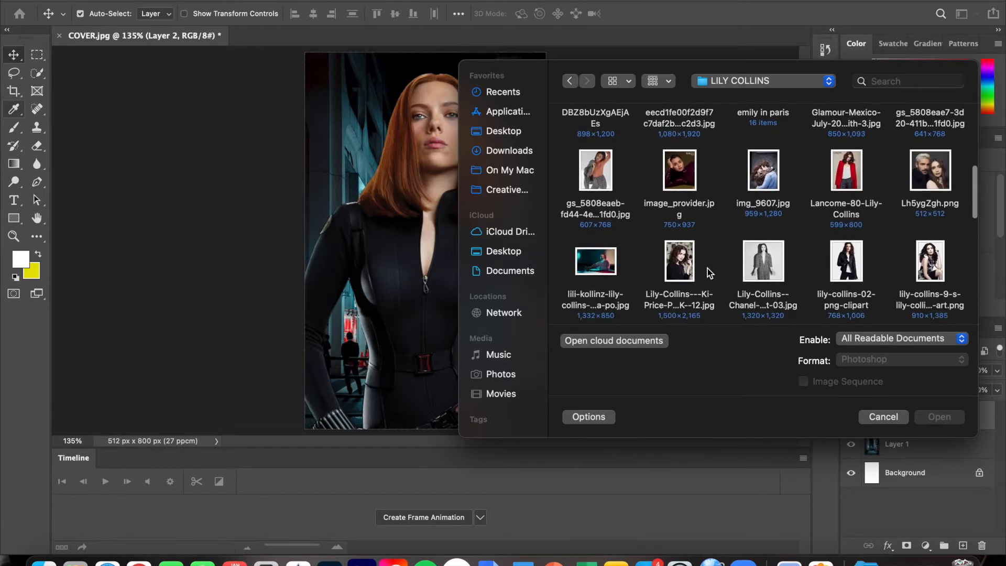
pyautogui.scroll(-2, 708, 268)
pyautogui.scroll(-5, 707, 269)
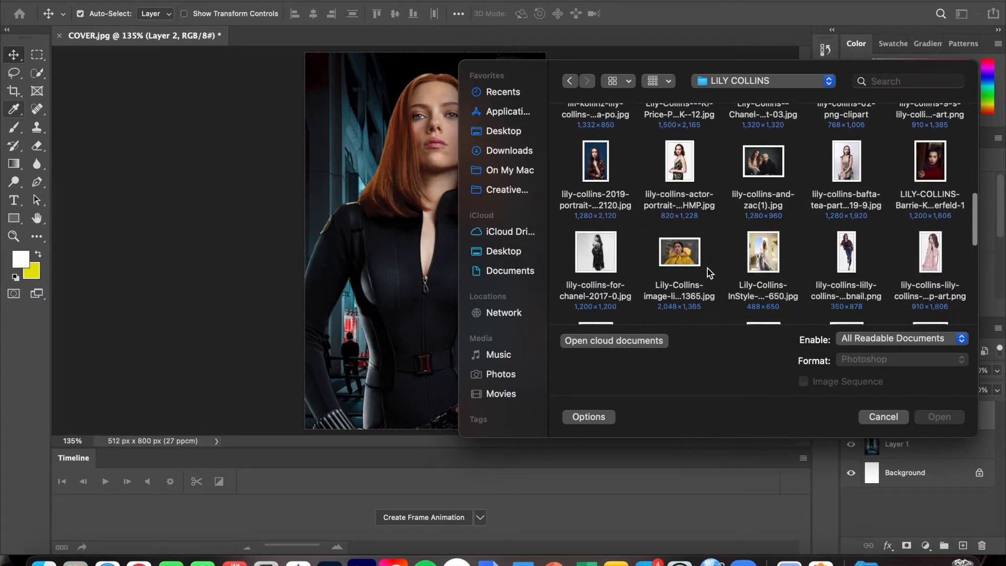
pyautogui.scroll(-5, 707, 268)
pyautogui.scroll(-3, 708, 268)
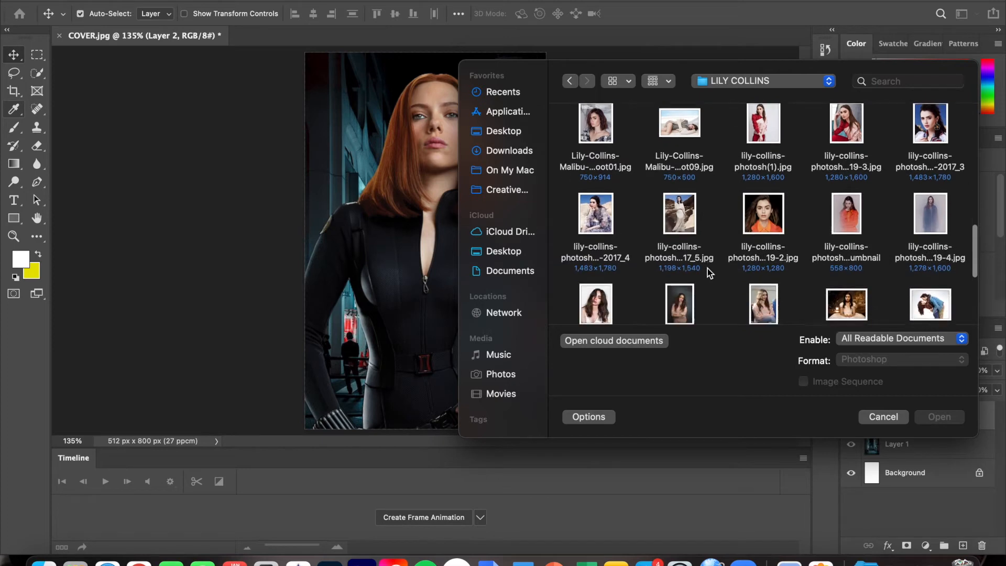
pyautogui.scroll(-2, 708, 268)
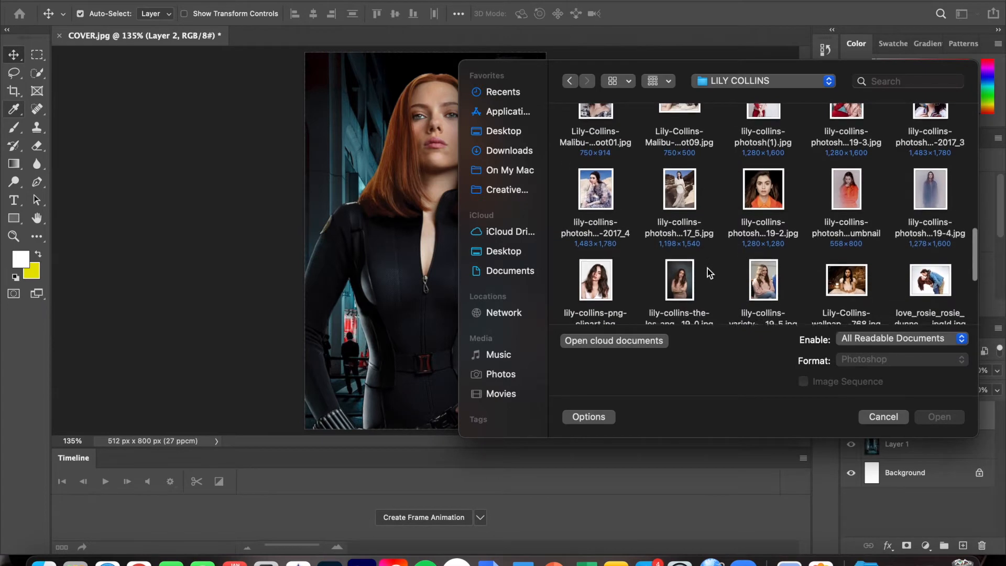
pyautogui.scroll(-5, 708, 268)
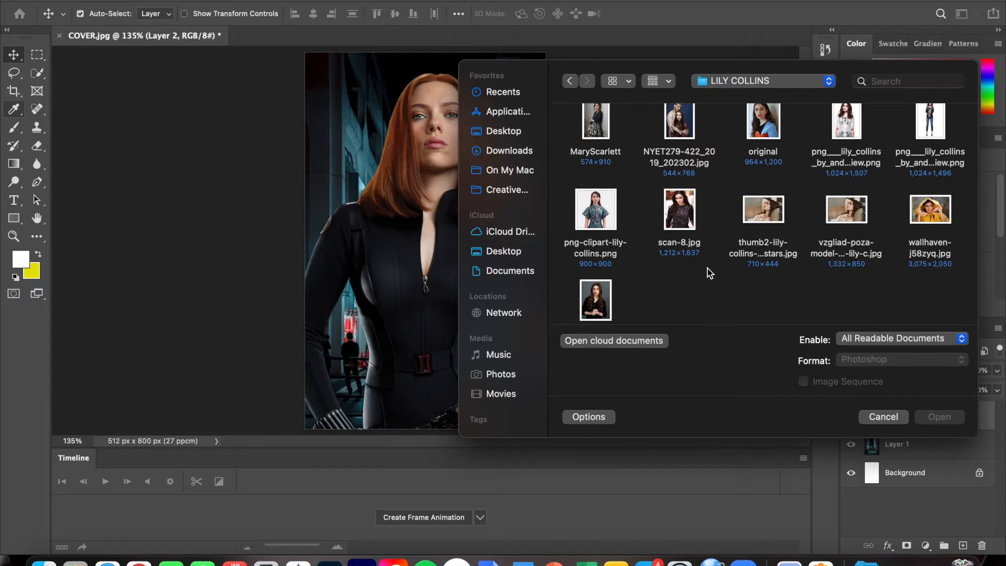
pyautogui.scroll(5, 707, 269)
pyautogui.scroll(2, 708, 292)
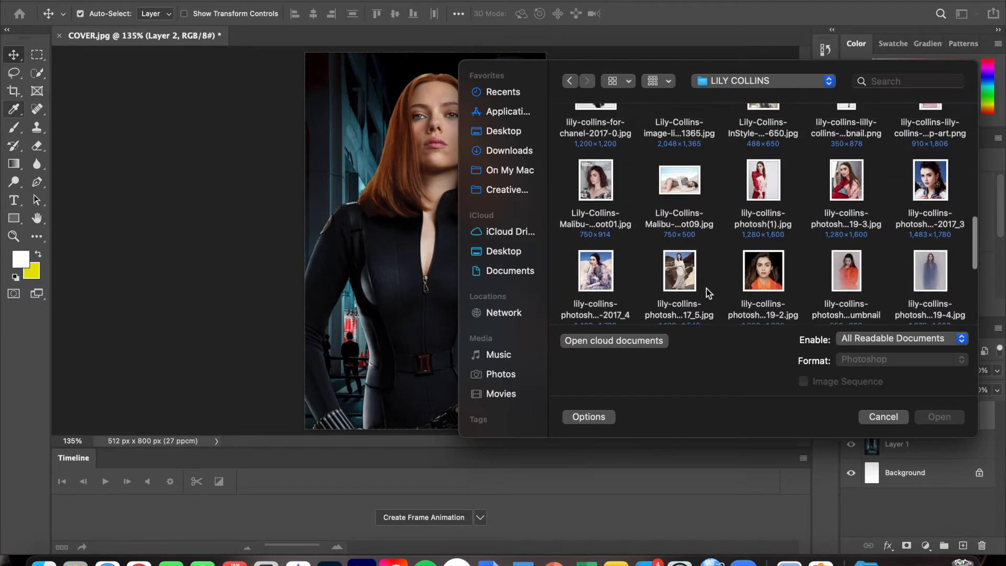
pyautogui.scroll(3, 707, 292)
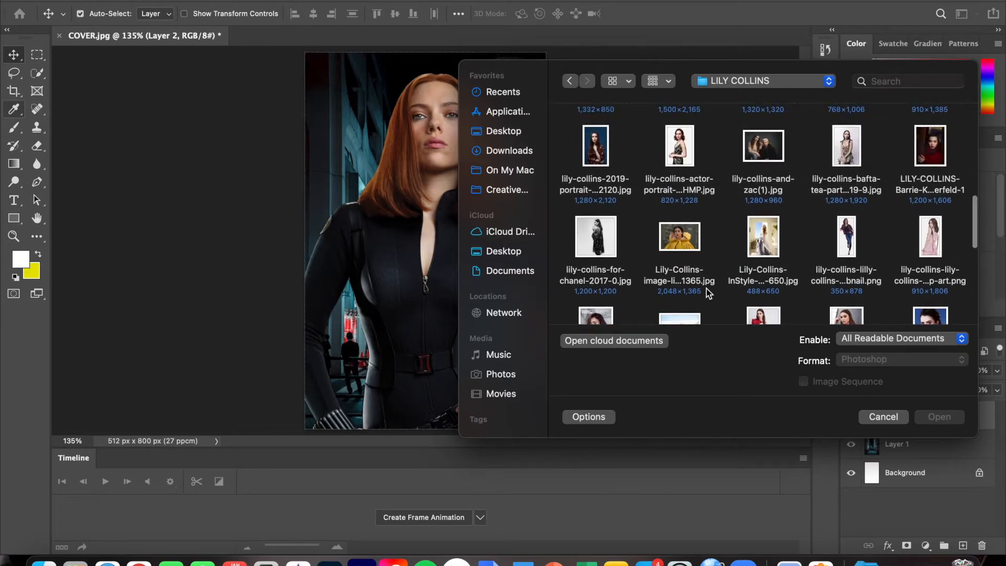
pyautogui.scroll(4, 706, 289)
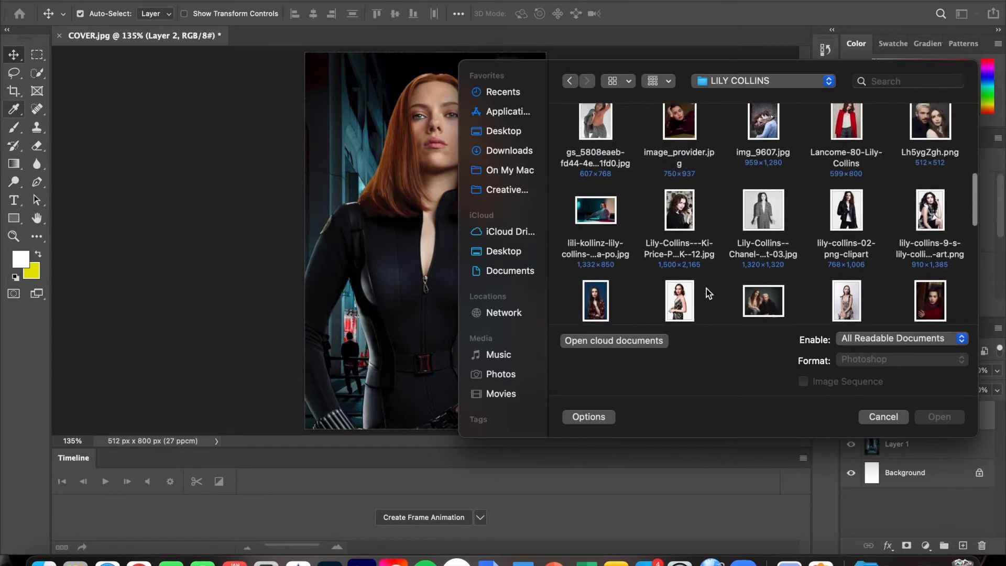
pyautogui.scroll(4, 706, 288)
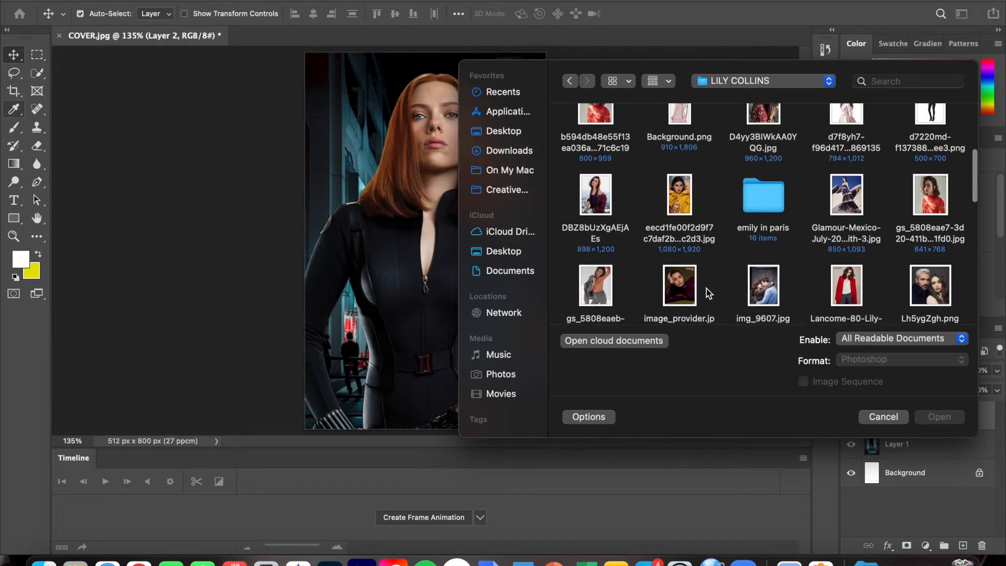
pyautogui.scroll(3, 706, 290)
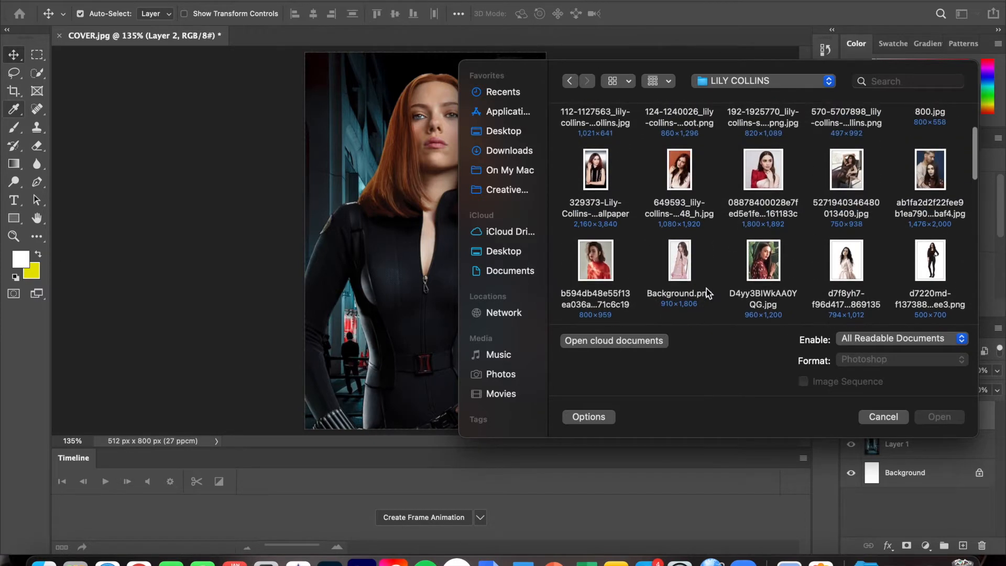
pyautogui.scroll(1, 707, 292)
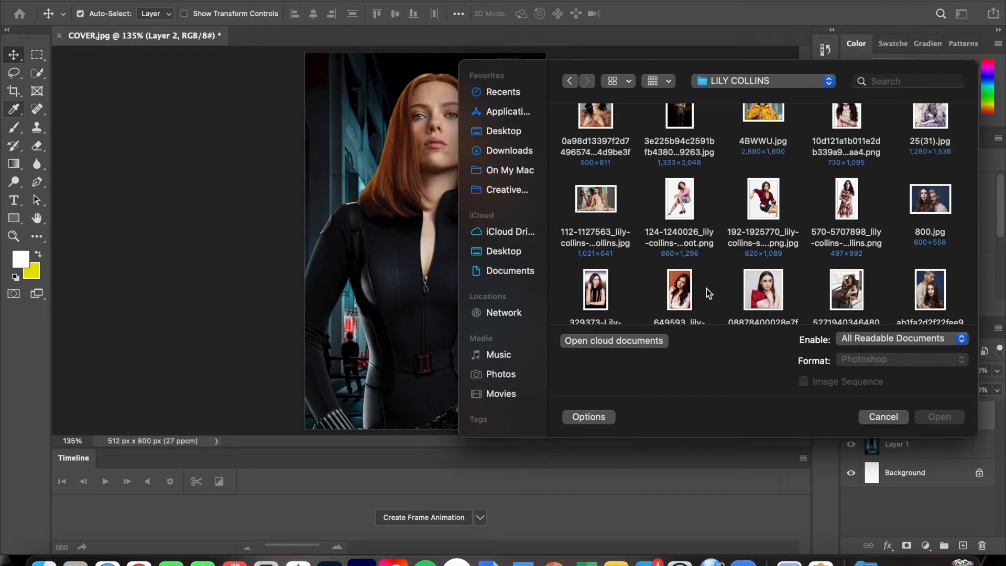
pyautogui.scroll(2, 706, 288)
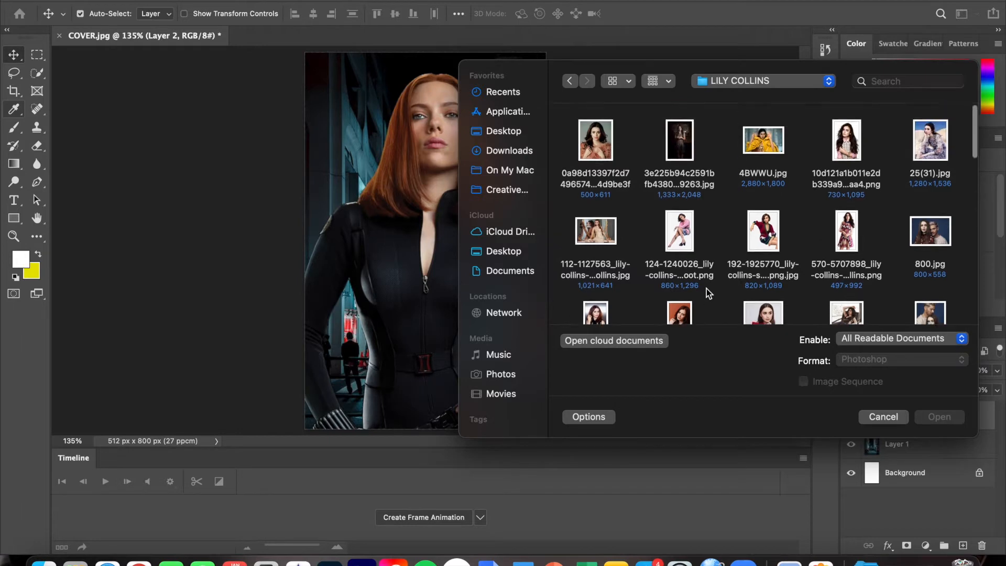
# Open the 500×611 PNG portrait with the orange feather outfit and copy the woman without her background
pyautogui.click(596, 155)
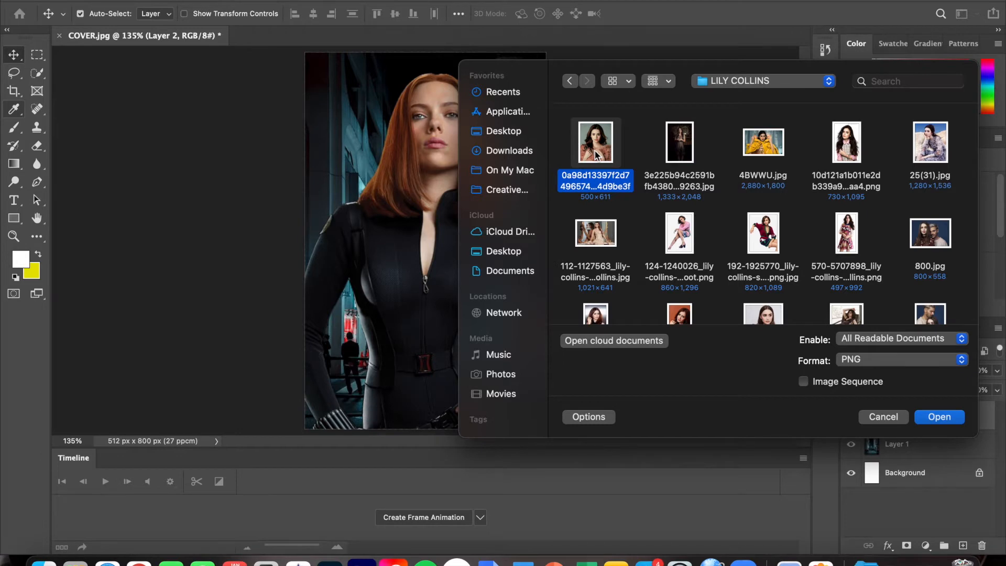
pyautogui.doubleClick(596, 155)
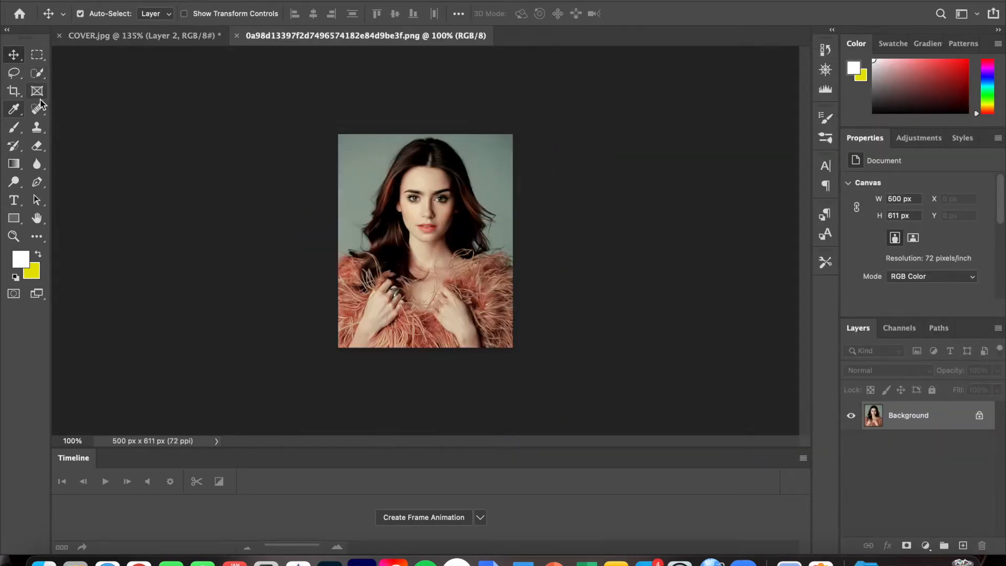
pyautogui.click(42, 71)
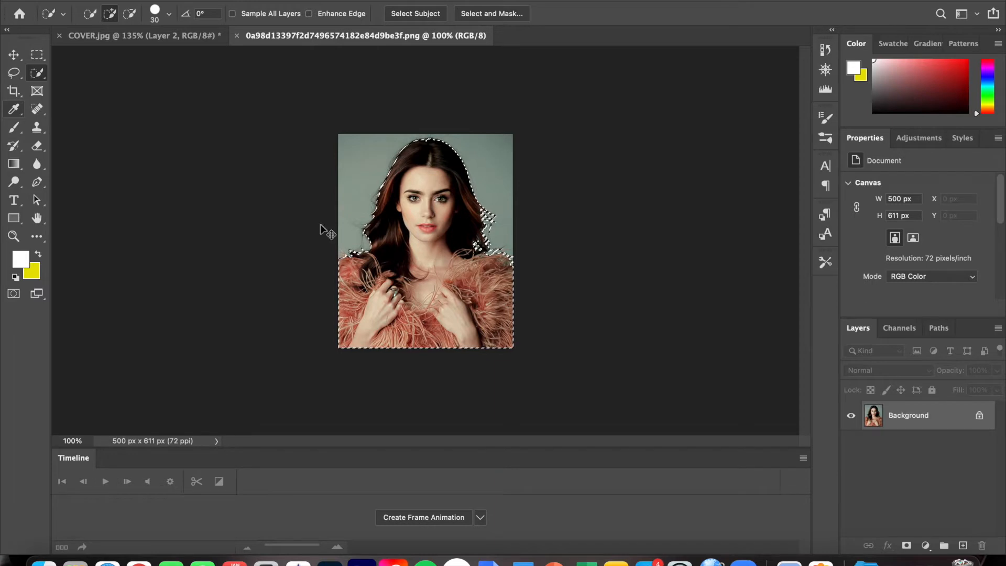
pyautogui.hotkey('ctrl', 'c')
pyautogui.click(237, 36)
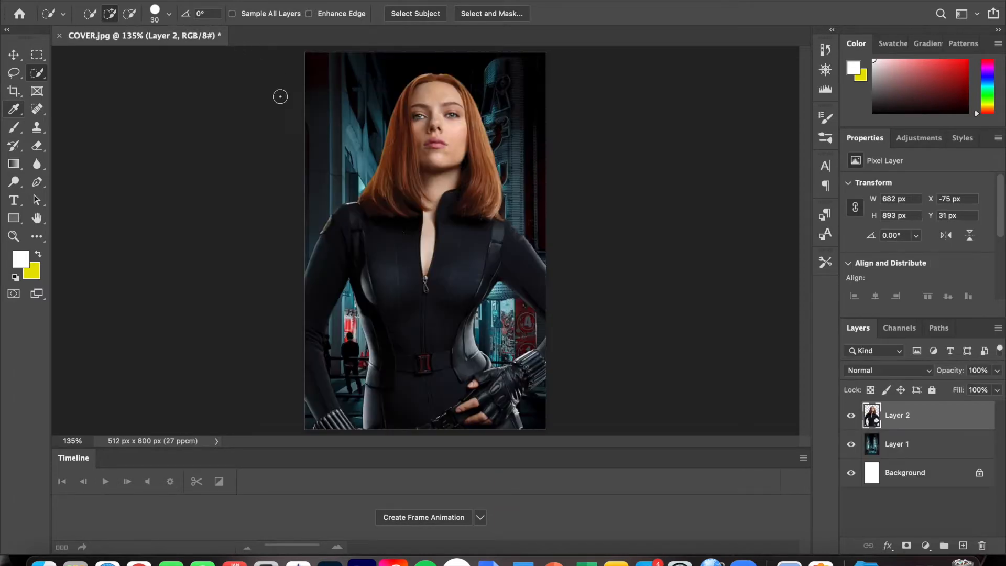
# Paste the portrait cut-out into COVER.jpg and scale it to about 89.3% over the figure's head, centred near X 266 px, Y 304 px
pyautogui.hotkey('ctrl', 'v')
pyautogui.hotkey('ctrl', 't')
pyautogui.moveTo(449, 296); pyautogui.dragTo(457, 264)
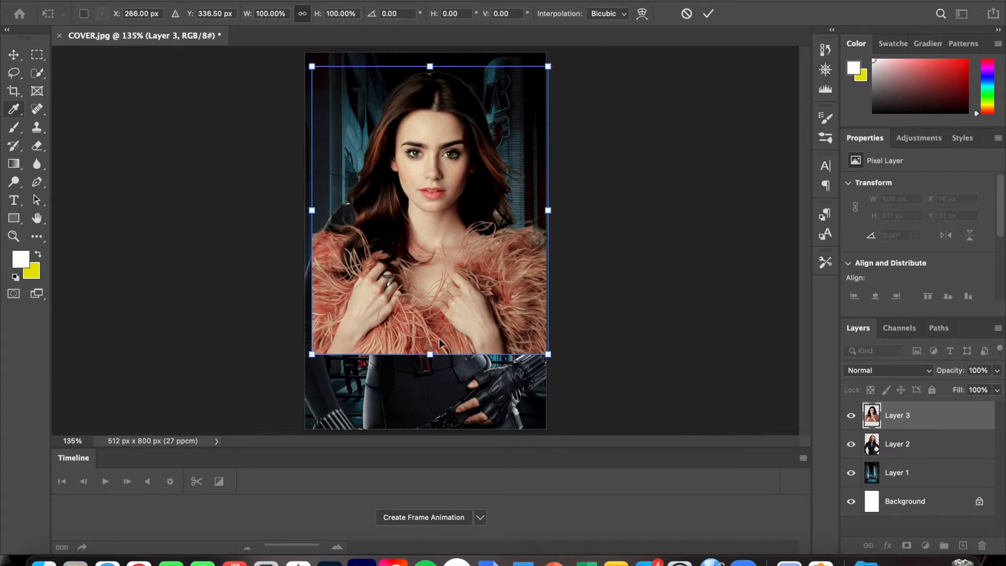
pyautogui.moveTo(430, 355); pyautogui.dragTo(429, 324)
pyautogui.moveTo(442, 250)
pyautogui.mouseDown()
pyautogui.moveTo(433, 263)
pyautogui.moveTo(440, 247)
pyautogui.mouseUp()
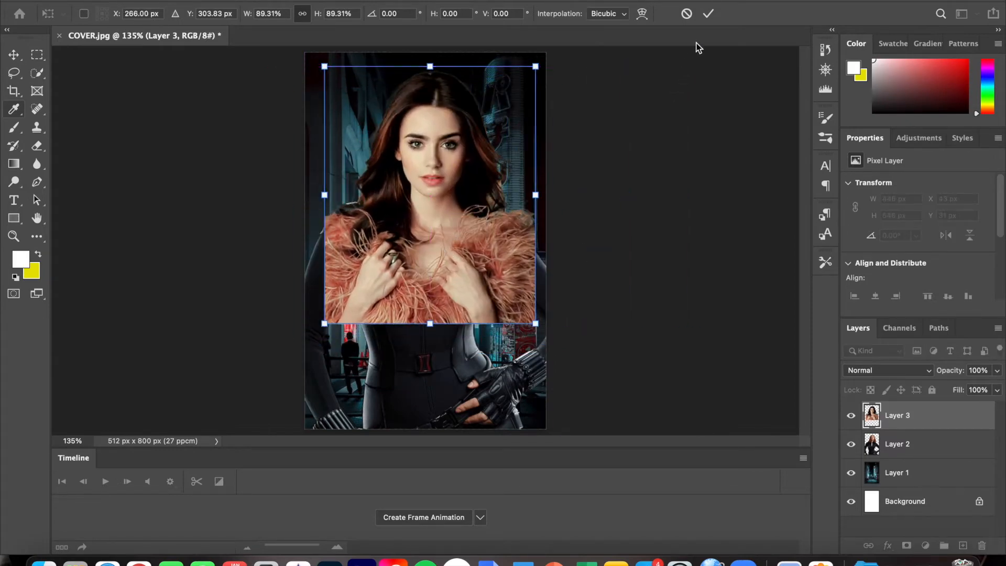
pyautogui.click(708, 14)
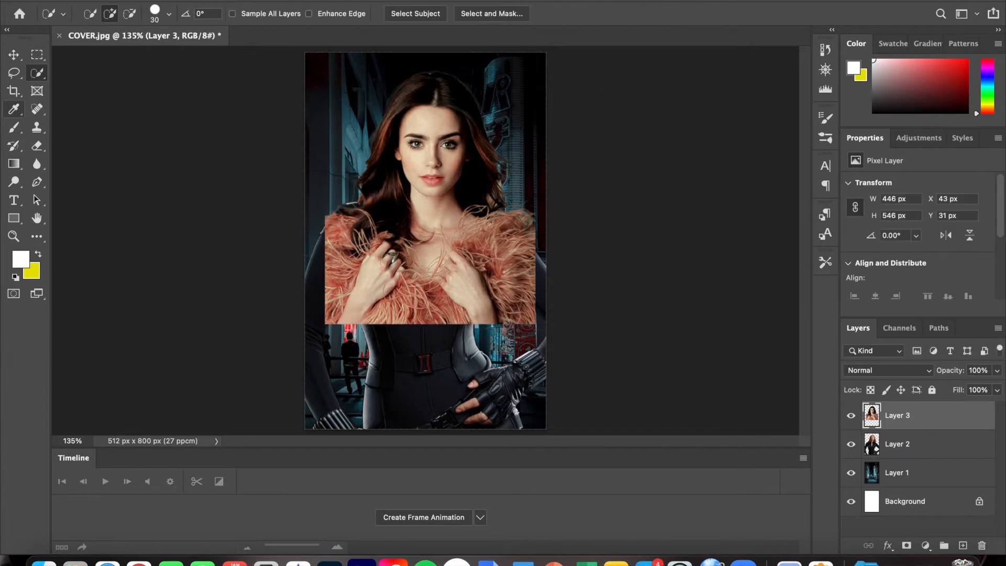
# Erase the feather outfit and hands from the portrait layer with a soft 100 px eraser, keeping the head and hair
pyautogui.click(37, 146)
pyautogui.press('[')
pyautogui.press('[')
pyautogui.press('[')
pyautogui.press('[')
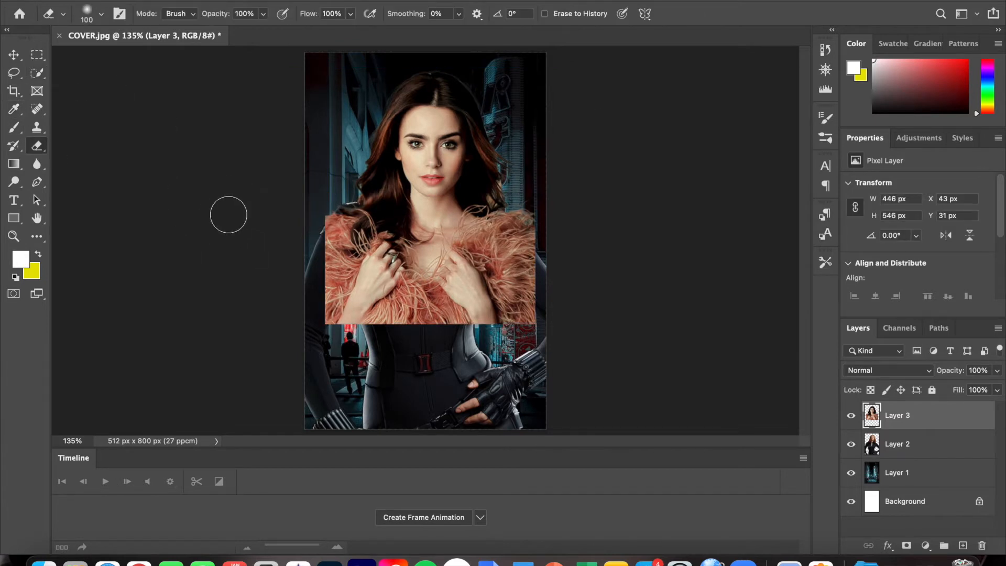
pyautogui.moveTo(323, 256)
pyautogui.mouseDown()
pyautogui.moveTo(321, 217)
pyautogui.moveTo(337, 243)
pyautogui.moveTo(343, 332)
pyautogui.moveTo(349, 292)
pyautogui.moveTo(376, 270)
pyautogui.moveTo(367, 252)
pyautogui.moveTo(377, 232)
pyautogui.moveTo(381, 260)
pyautogui.moveTo(370, 249)
pyautogui.moveTo(421, 299)
pyautogui.moveTo(411, 352)
pyautogui.moveTo(509, 242)
pyautogui.moveTo(538, 228)
pyautogui.moveTo(496, 221)
pyautogui.moveTo(459, 265)
pyautogui.mouseUp()
# Erase the portrait's leftovers over the suit collar and neckline with a 40 px eraser
pyautogui.press('[')
pyautogui.press('[')
pyautogui.press('[')
pyautogui.press('[')
pyautogui.press('[')
pyautogui.press('[')
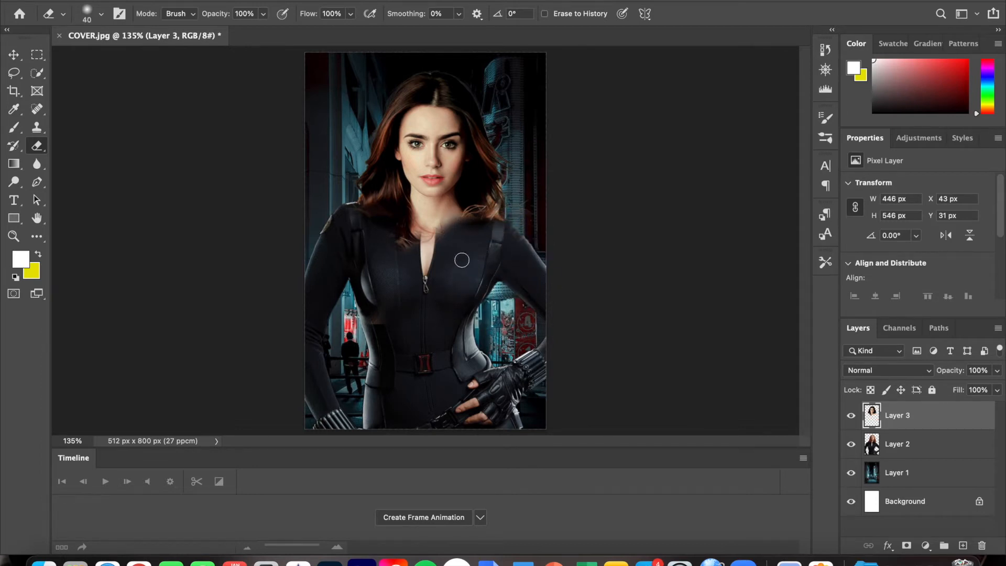
pyautogui.moveTo(449, 240); pyautogui.dragTo(452, 213)
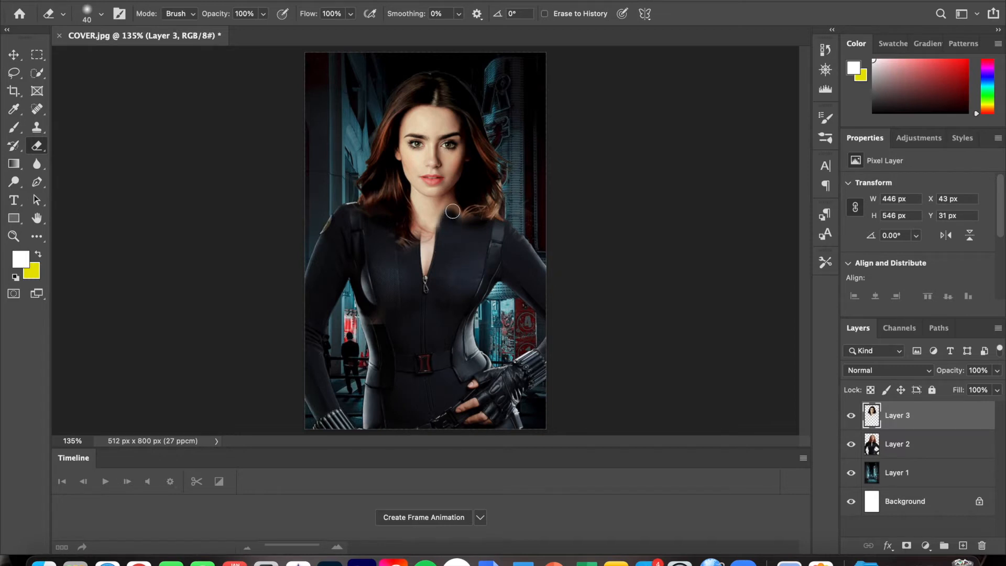
pyautogui.moveTo(450, 223)
pyautogui.mouseDown()
pyautogui.moveTo(439, 246)
pyautogui.moveTo(449, 205)
pyautogui.moveTo(439, 238)
pyautogui.moveTo(407, 239)
pyautogui.moveTo(413, 219)
pyautogui.moveTo(418, 236)
pyautogui.moveTo(407, 194)
pyautogui.moveTo(421, 227)
pyautogui.moveTo(451, 213)
pyautogui.moveTo(453, 199)
pyautogui.moveTo(451, 232)
pyautogui.mouseUp()
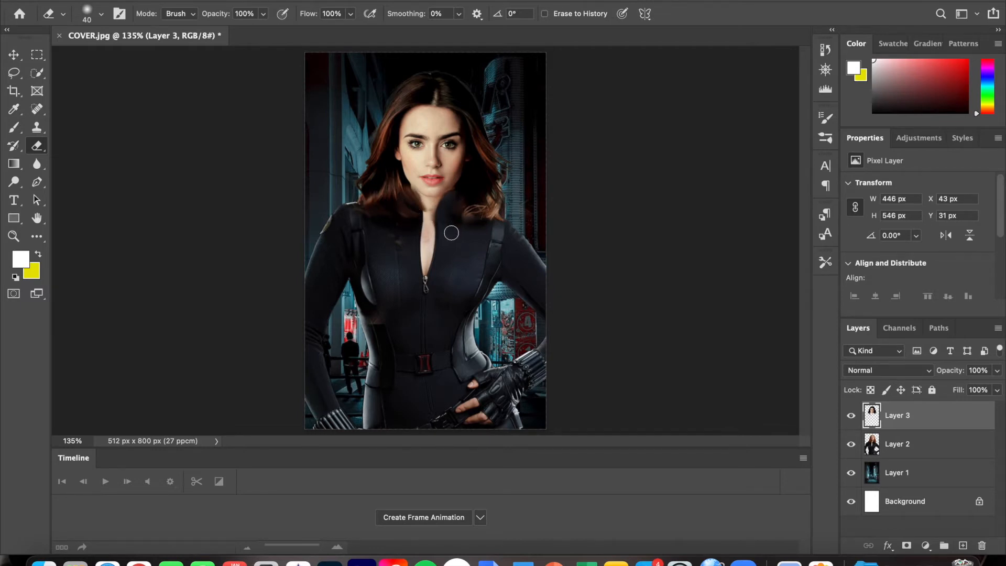
# Scale the portrait head to about 97.75% and shift it to about X 274 px, Y 279 px to fit the neck
pyautogui.scroll(10, 451, 236)
pyautogui.scroll(6, 451, 236)
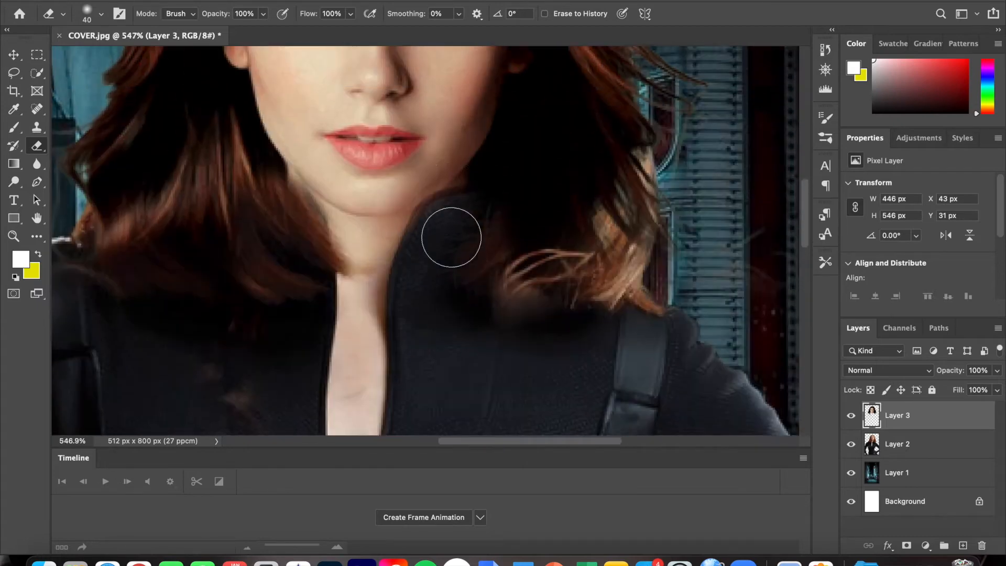
pyautogui.scroll(-3, 451, 237)
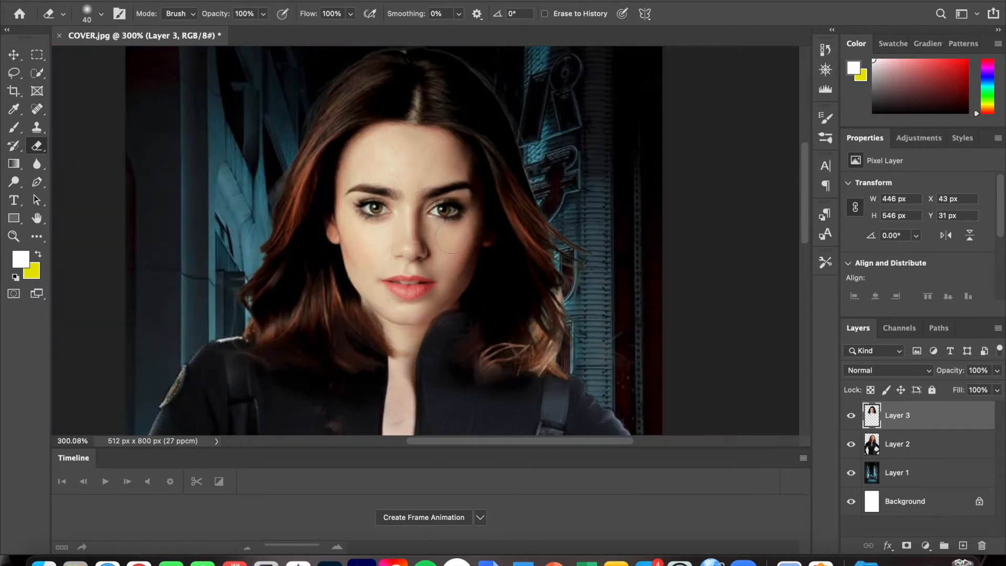
pyautogui.hotkey('ctrl', 't')
pyautogui.moveTo(638, 324); pyautogui.dragTo(624, 321)
pyautogui.moveTo(516, 286)
pyautogui.mouseDown()
pyautogui.moveTo(545, 252)
pyautogui.moveTo(526, 298)
pyautogui.moveTo(534, 280)
pyautogui.mouseUp()
pyautogui.scroll(5, 534, 284)
pyautogui.scroll(-10, 532, 278)
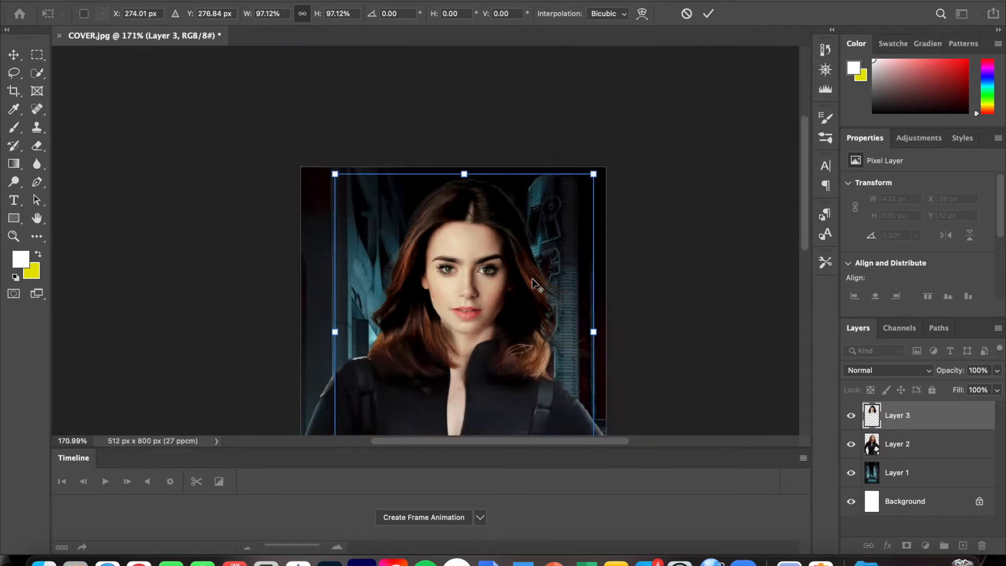
pyautogui.scroll(2, 532, 278)
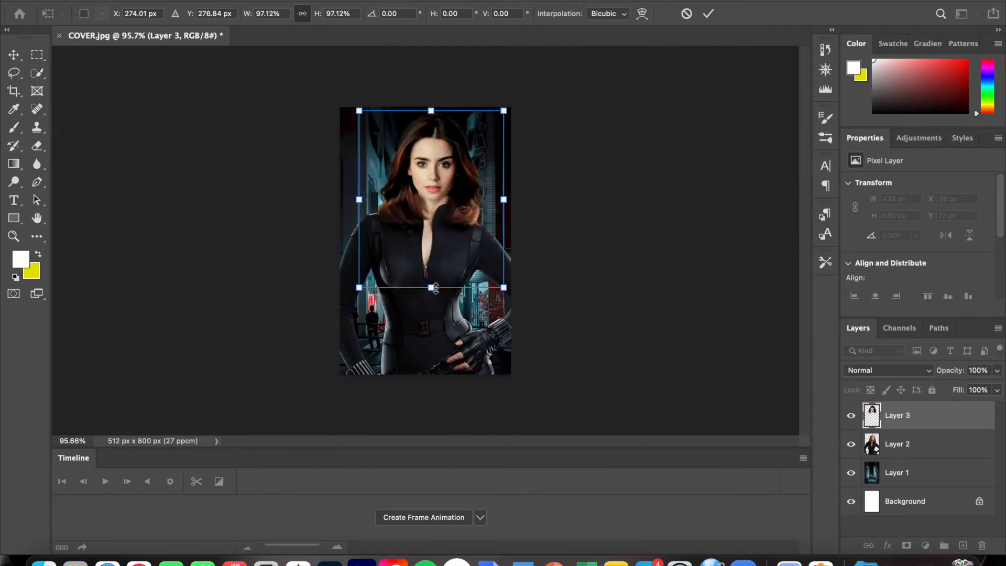
pyautogui.moveTo(435, 287); pyautogui.dragTo(438, 288)
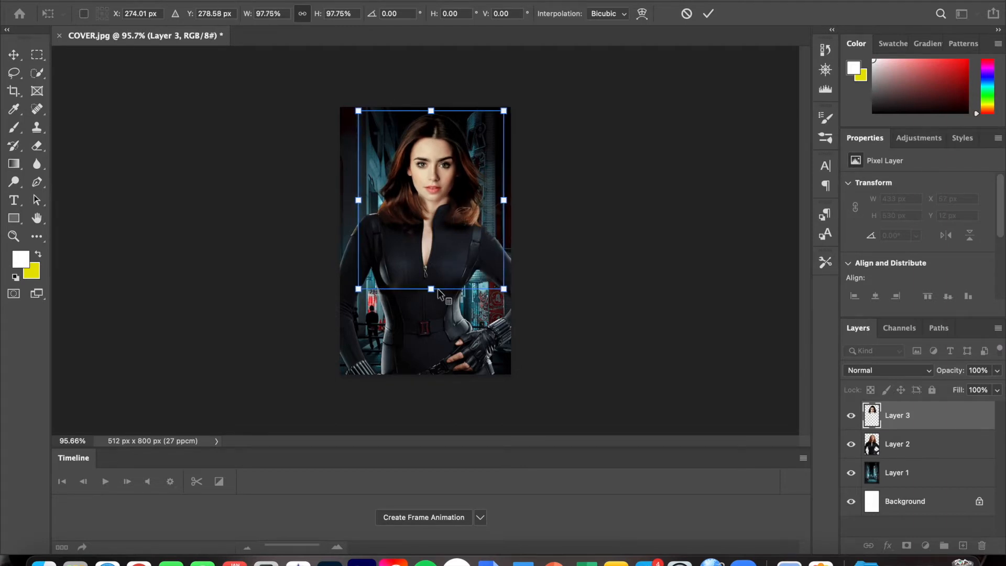
pyautogui.click(703, 17)
# Erase the stray light hair strands over the suit's shoulder on the portrait layer with a 15 px eraser
pyautogui.press('e')
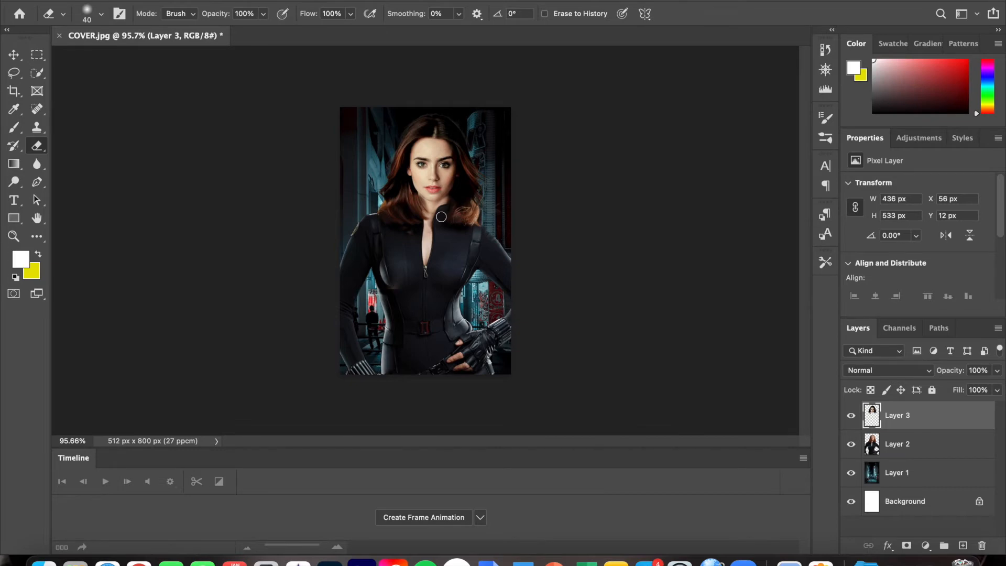
pyautogui.scroll(6, 441, 216)
pyautogui.scroll(5, 441, 216)
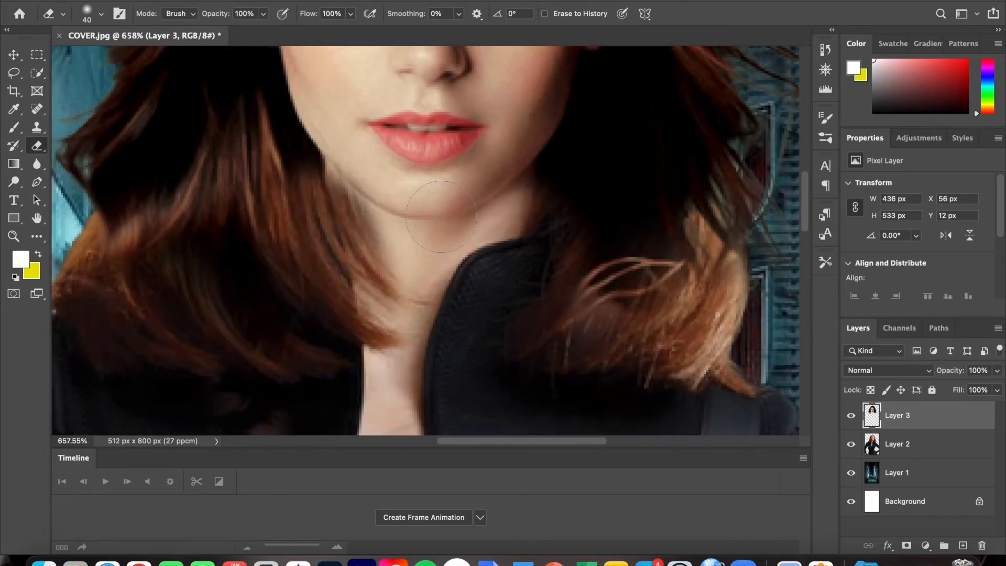
pyautogui.press('[')
pyautogui.press('[')
pyautogui.press('[')
pyautogui.press('[')
pyautogui.press('[')
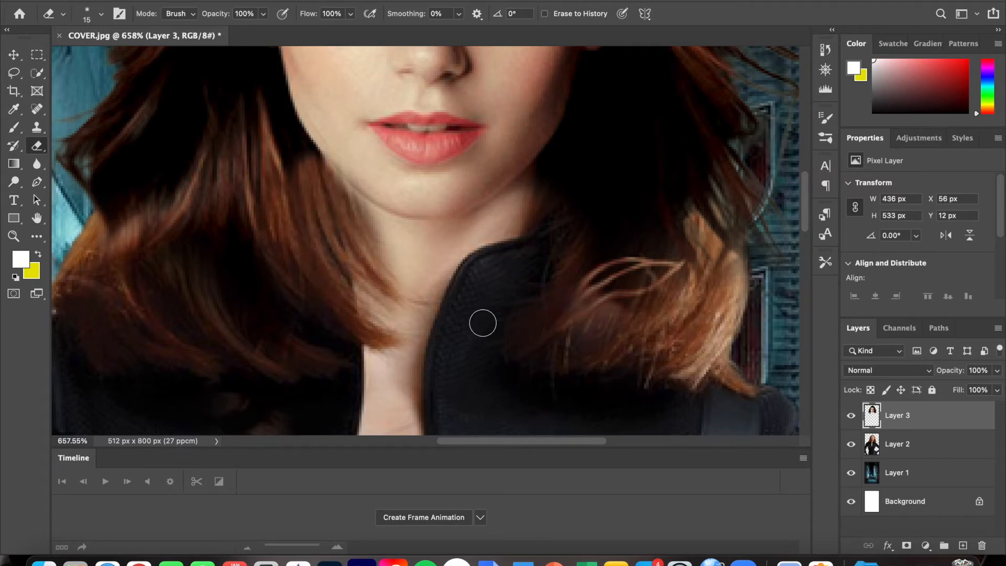
pyautogui.moveTo(592, 293)
pyautogui.mouseDown()
pyautogui.moveTo(666, 279)
pyautogui.moveTo(693, 263)
pyautogui.moveTo(638, 282)
pyautogui.moveTo(709, 279)
pyautogui.mouseUp()
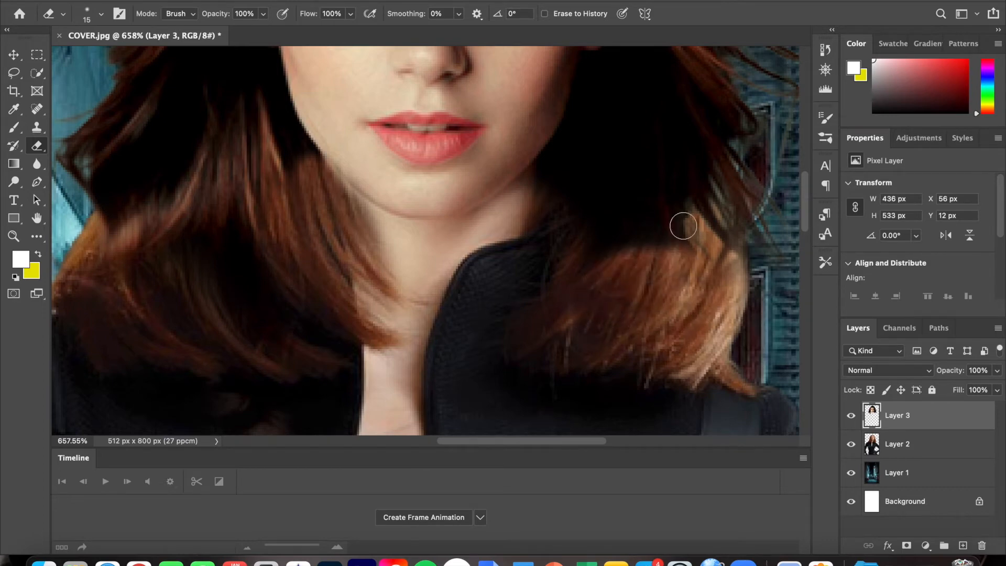
pyautogui.scroll(-10, 683, 226)
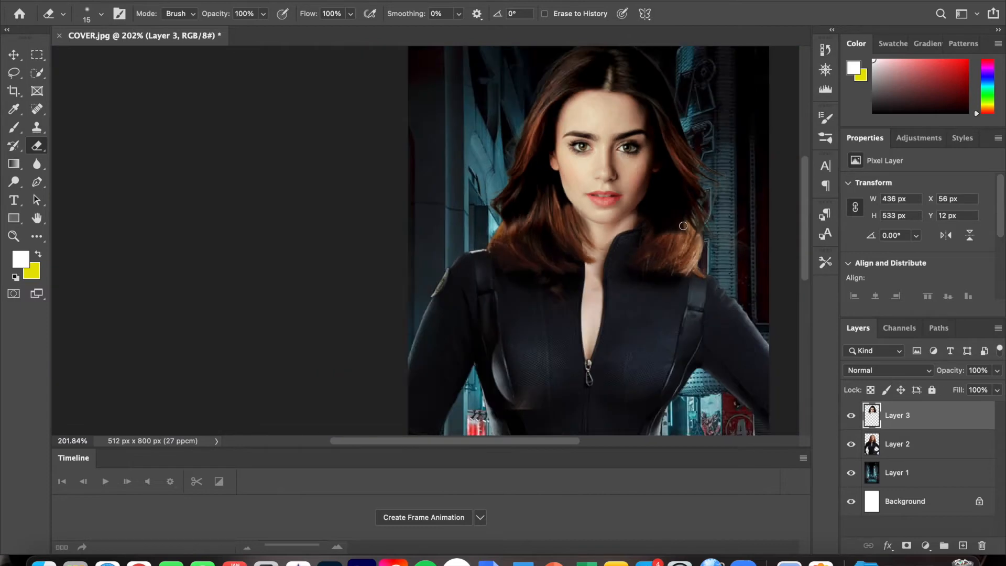
pyautogui.scroll(2, 684, 226)
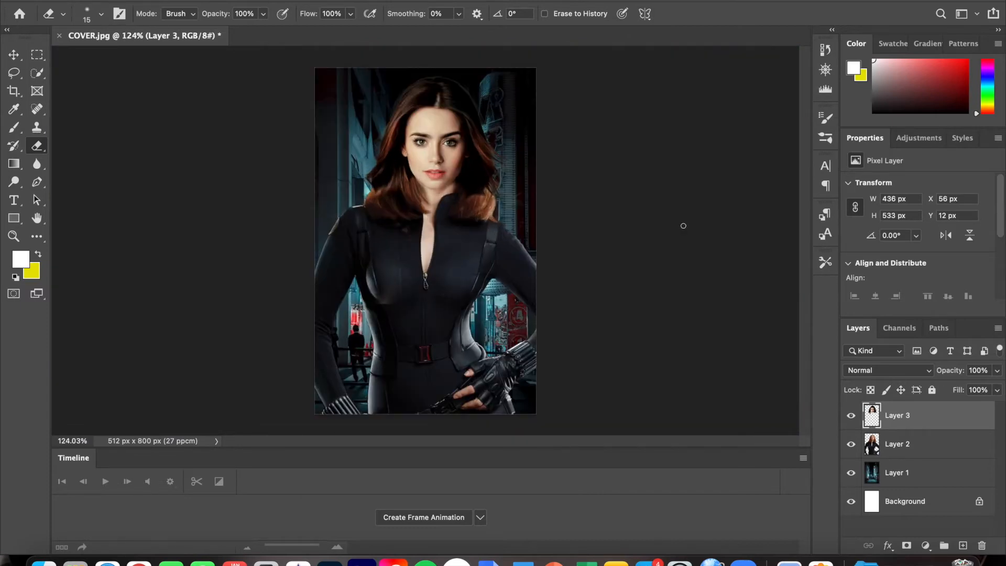
# Scale the portrait head to 103.20% and reposition it to about X 266 px, Y 275 px over the collar
pyautogui.scroll(2, 684, 226)
pyautogui.hotkey('ctrl', 't')
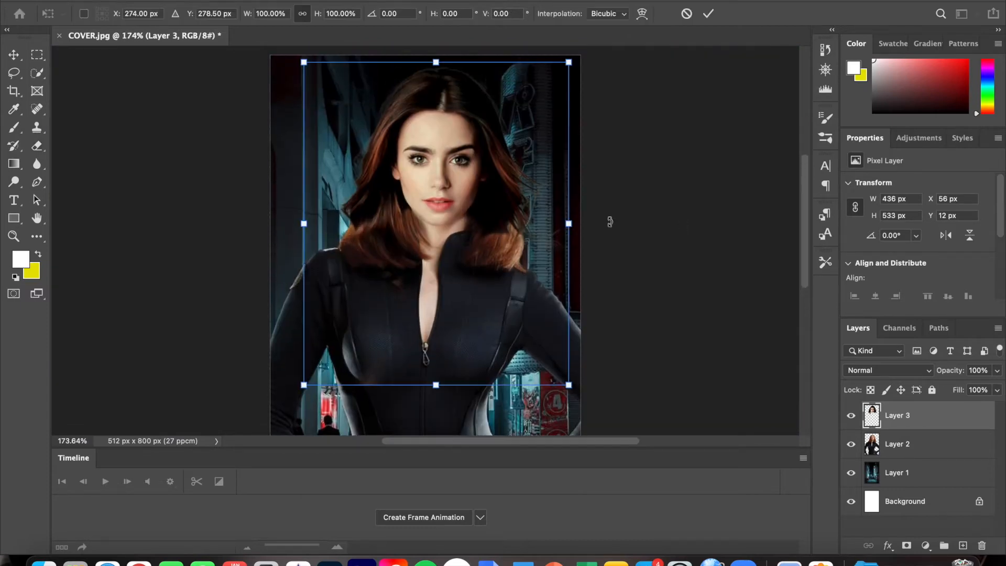
pyautogui.moveTo(475, 211); pyautogui.dragTo(473, 250)
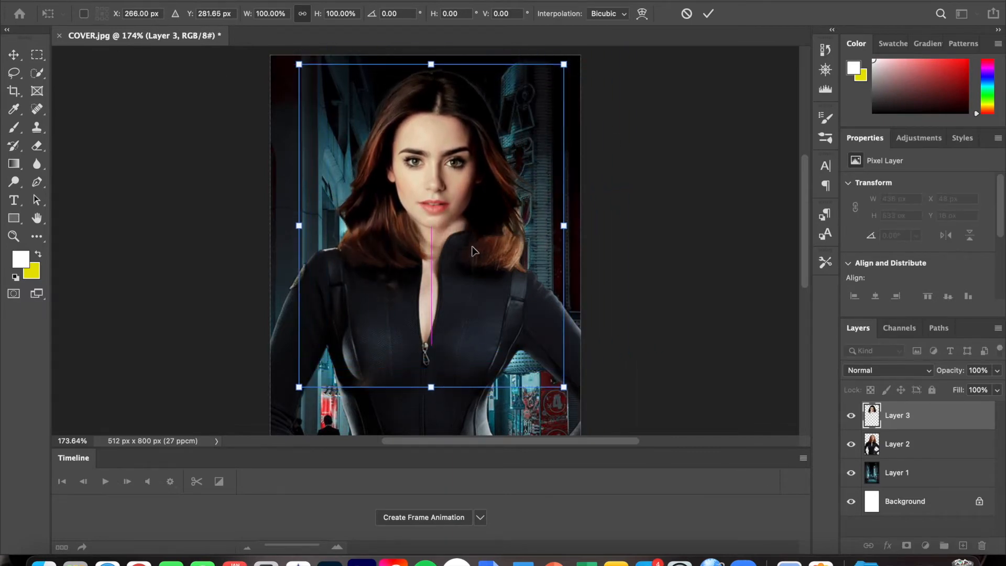
pyautogui.moveTo(432, 392); pyautogui.dragTo(442, 402)
pyautogui.moveTo(443, 364); pyautogui.dragTo(461, 298)
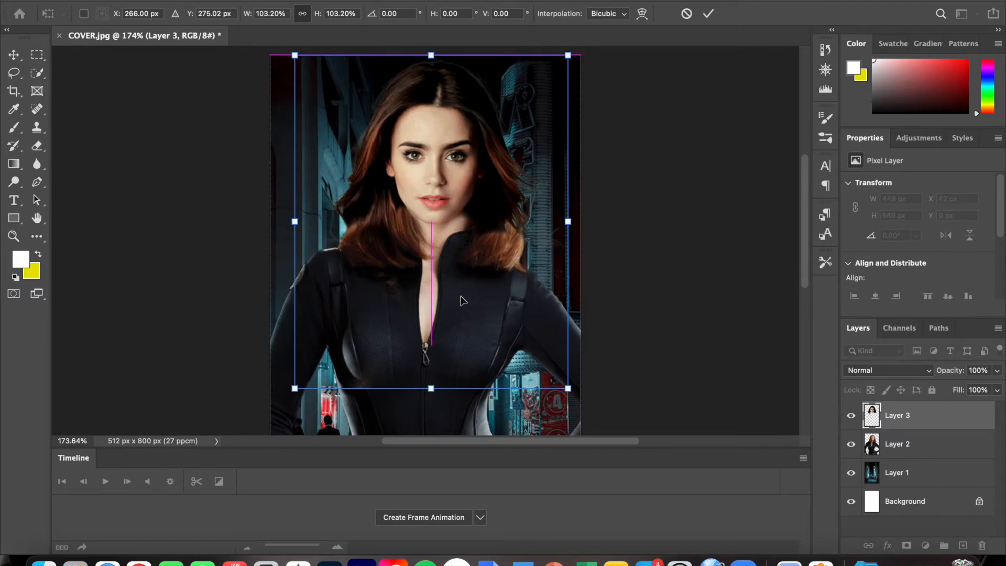
pyautogui.click(708, 14)
pyautogui.press('e')
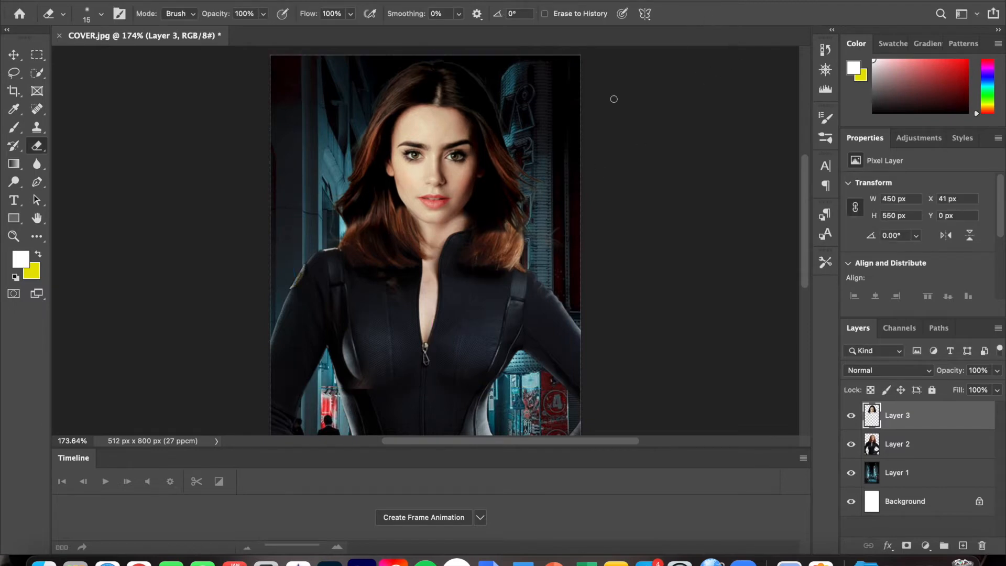
# Rotate the portrait head about -2.05° and shift it to about X 277 px, Y 283 px on the neck
pyautogui.scroll(-5, 521, 196)
pyautogui.scroll(4, 521, 196)
pyautogui.scroll(3, 521, 196)
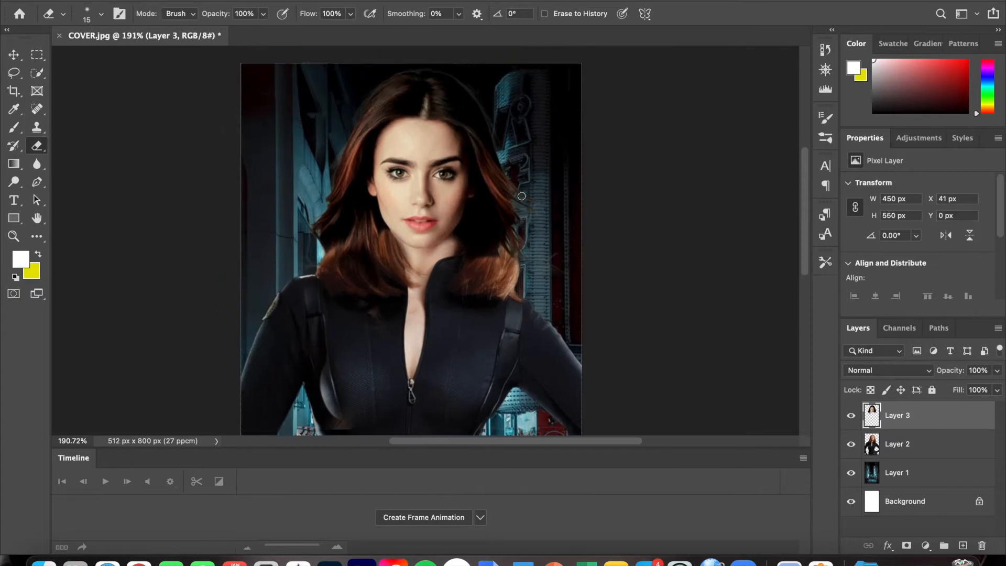
pyautogui.hotkey('ctrl', 't')
pyautogui.moveTo(475, 198); pyautogui.dragTo(454, 199)
pyautogui.moveTo(622, 152); pyautogui.dragTo(622, 149)
pyautogui.moveTo(479, 251); pyautogui.dragTo(478, 244)
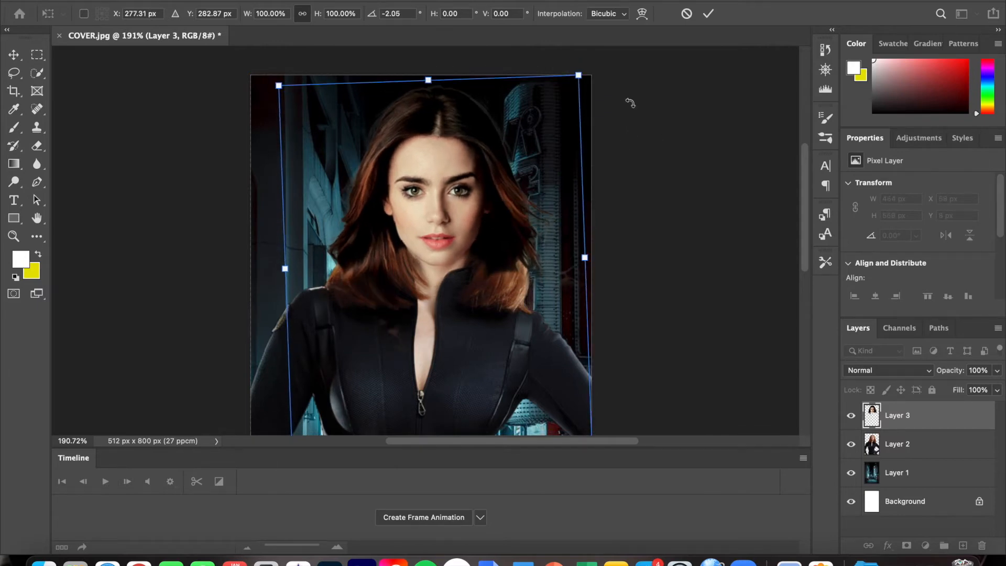
pyautogui.click(708, 14)
pyautogui.scroll(-8, 609, 239)
pyautogui.scroll(3, 609, 239)
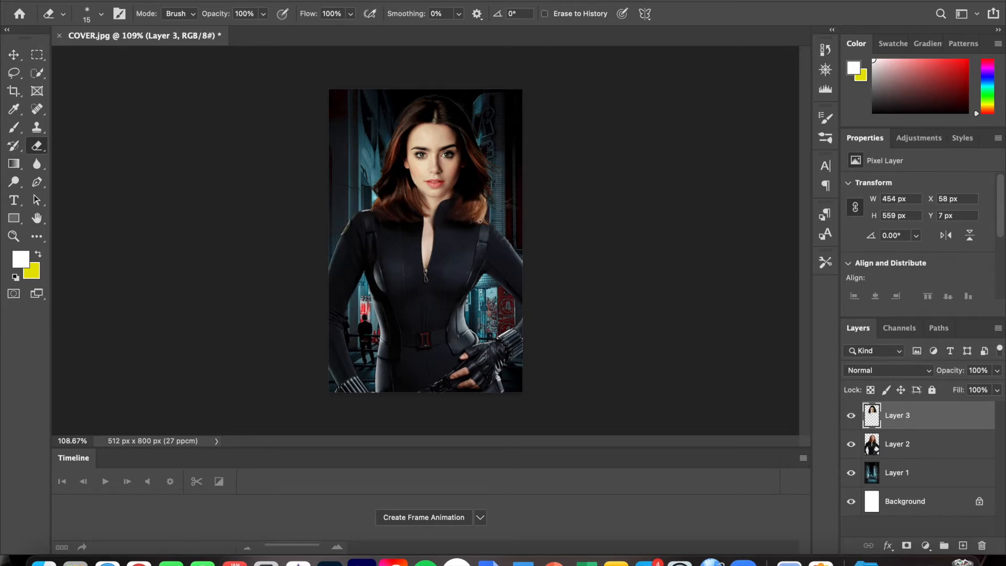
# Hide the portrait layer, Layer 3, and switch to the Move tool
pyautogui.click(851, 416)
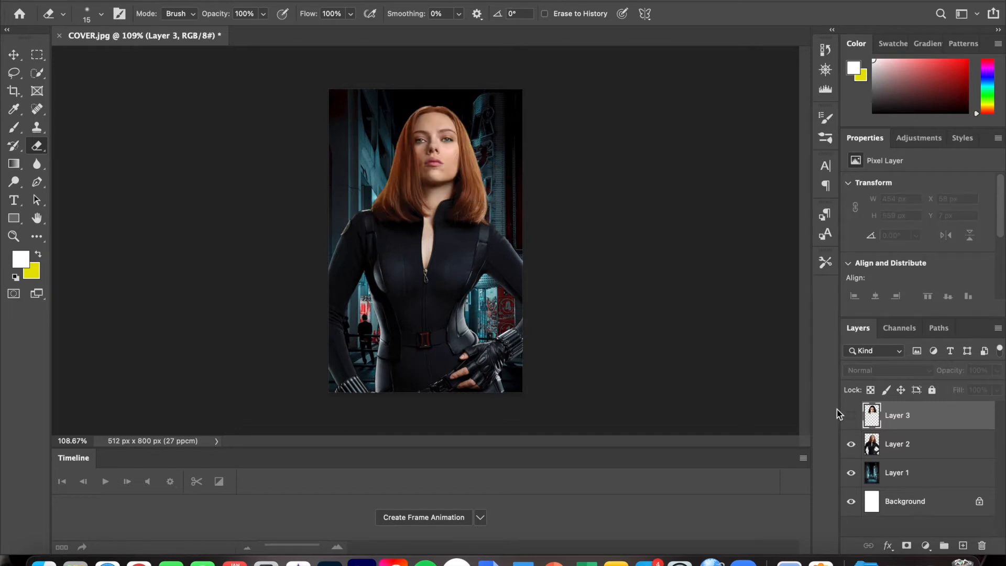
pyautogui.click(14, 55)
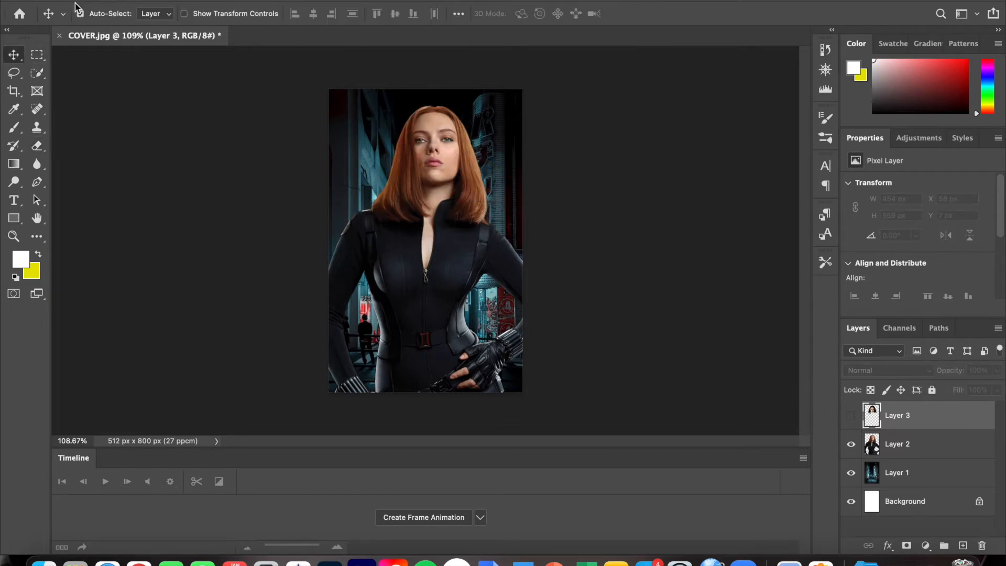
# Open png-clipart-lily-collins.png from the LILY COLLINS folder to examine the portrait, and close it without using it
pyautogui.click(107, 1)
pyautogui.click(123, 9)
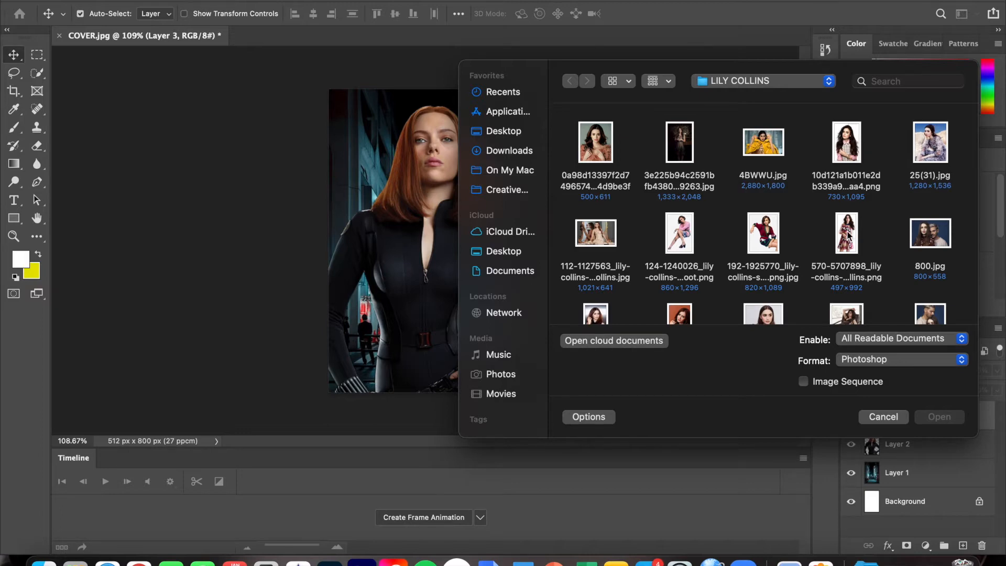
pyautogui.scroll(-2, 848, 236)
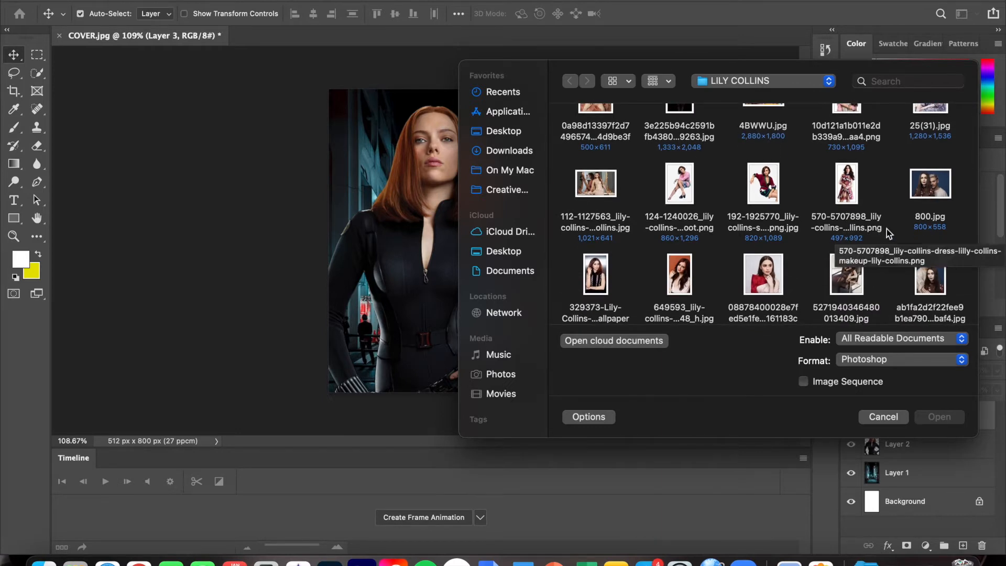
pyautogui.scroll(-4, 892, 283)
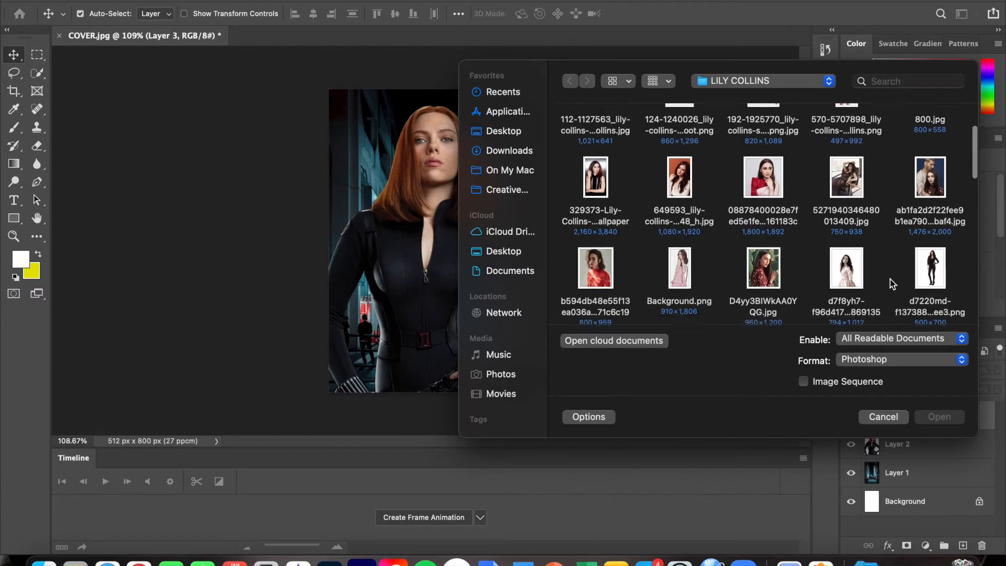
pyautogui.scroll(-3, 893, 284)
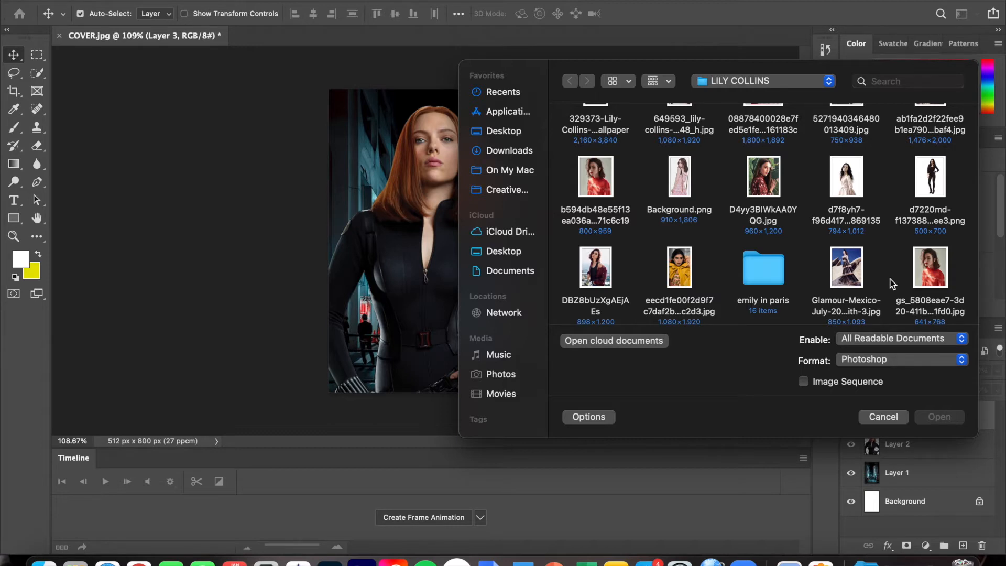
pyautogui.scroll(-3, 716, 274)
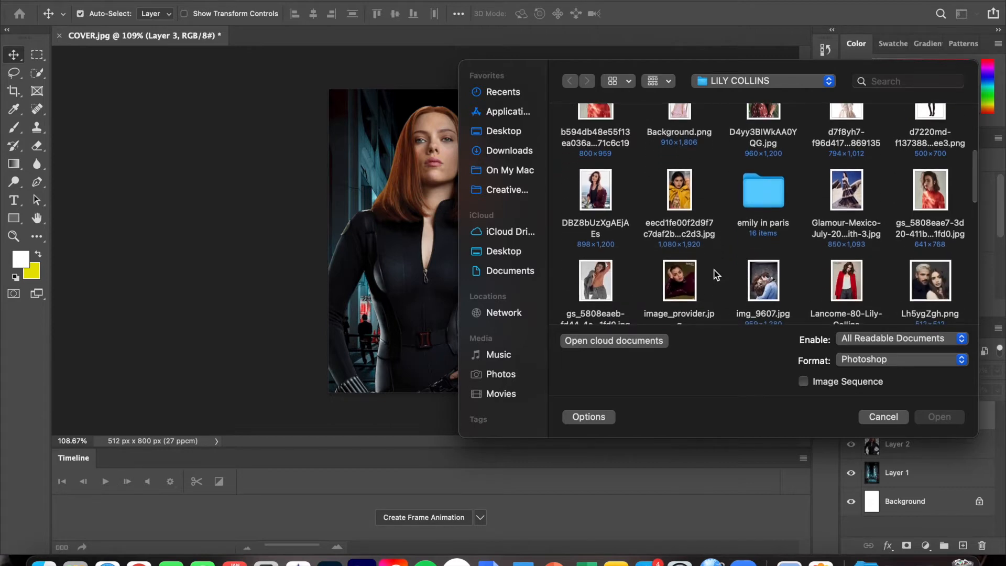
pyautogui.scroll(-5, 716, 274)
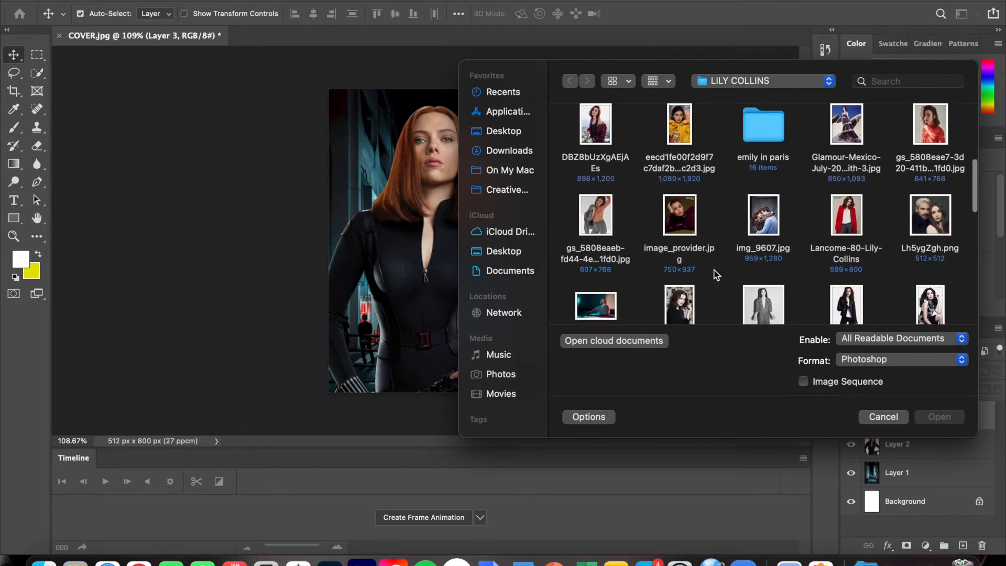
pyautogui.scroll(-5, 716, 274)
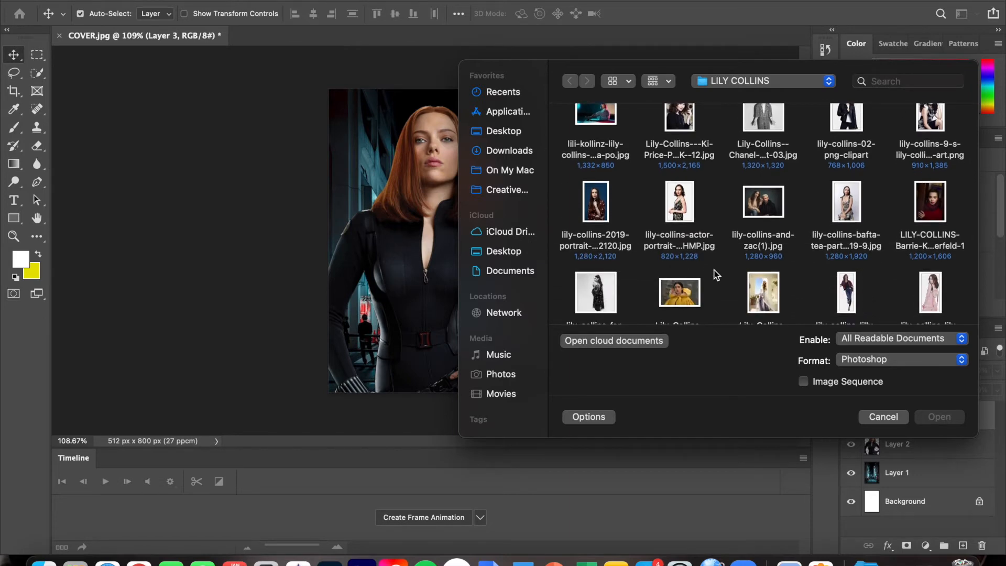
pyautogui.scroll(-5, 716, 274)
pyautogui.scroll(-5, 716, 274)
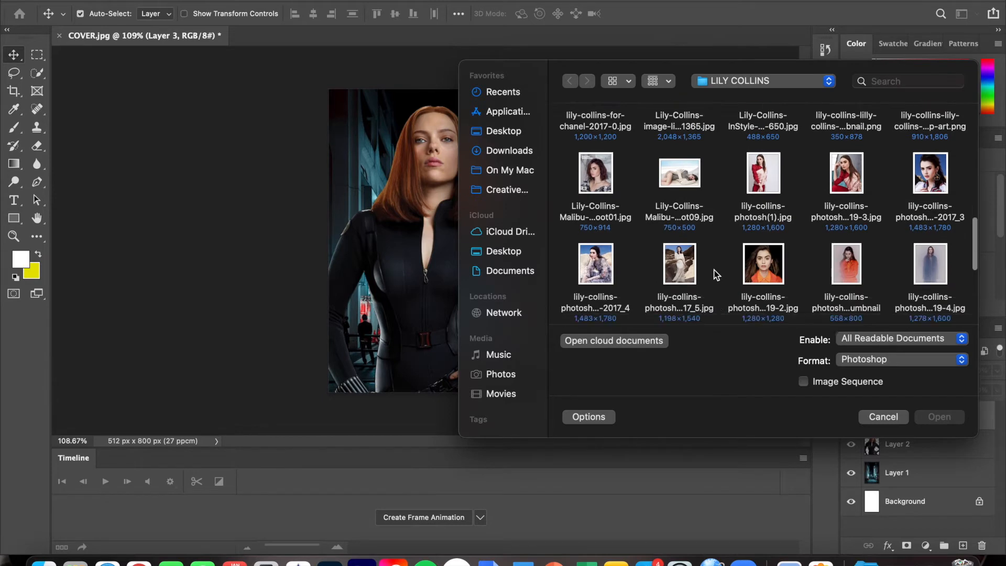
pyautogui.scroll(-4, 716, 274)
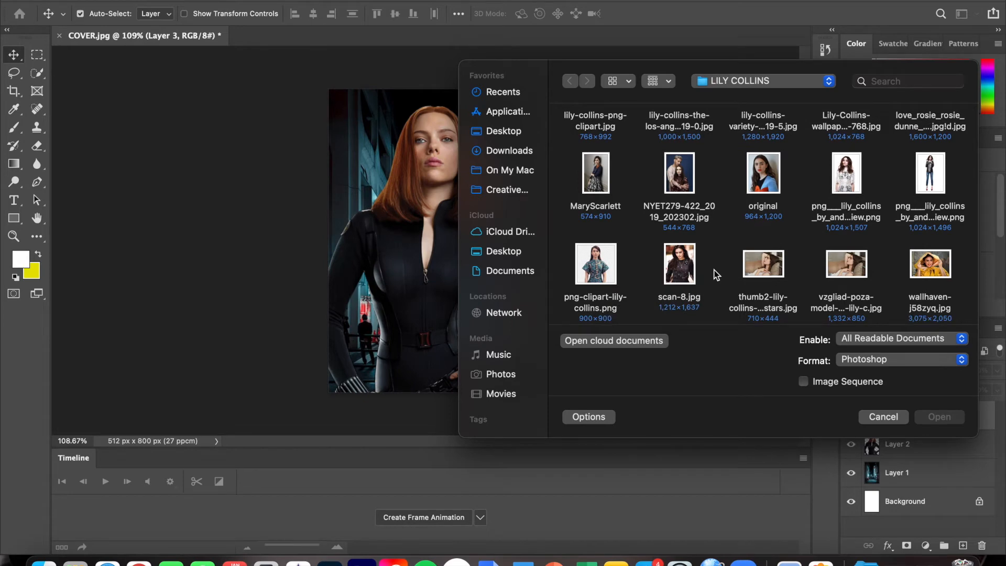
pyautogui.doubleClick(608, 274)
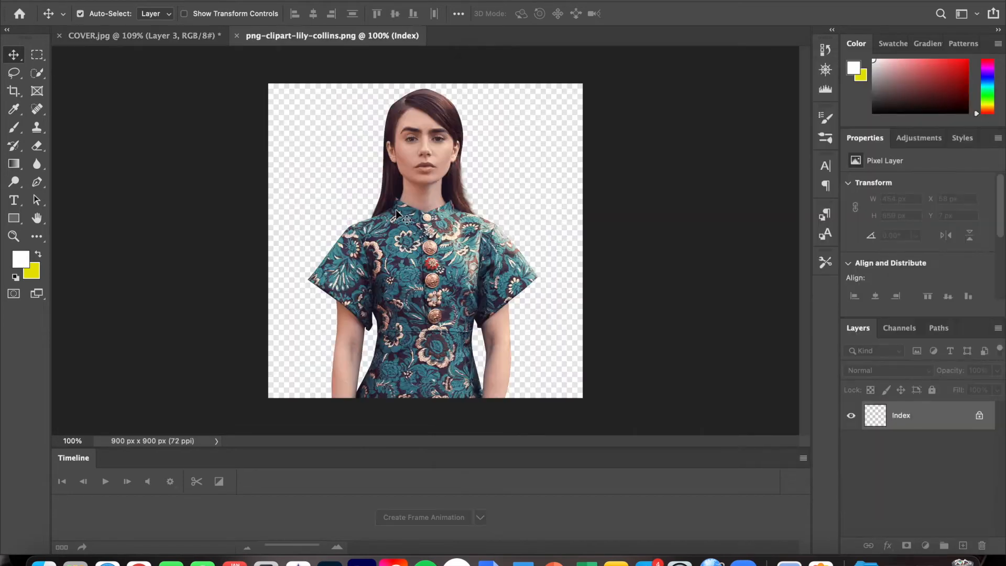
pyautogui.click(237, 36)
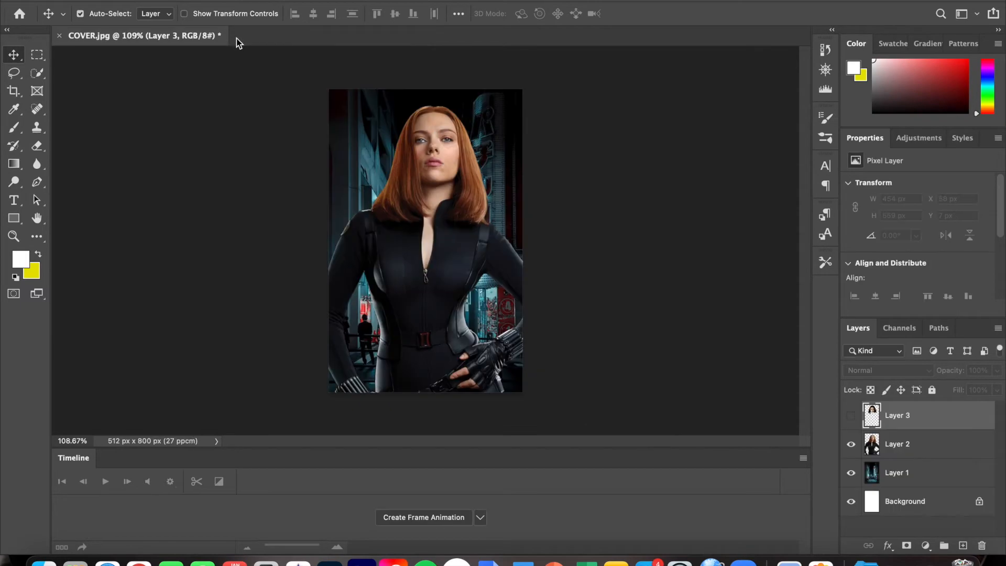
# Start opening another image and browse from the GRAPHICS folder to the TLOM folder
pyautogui.click(107, 0)
pyautogui.click(124, 8)
pyautogui.click(768, 78)
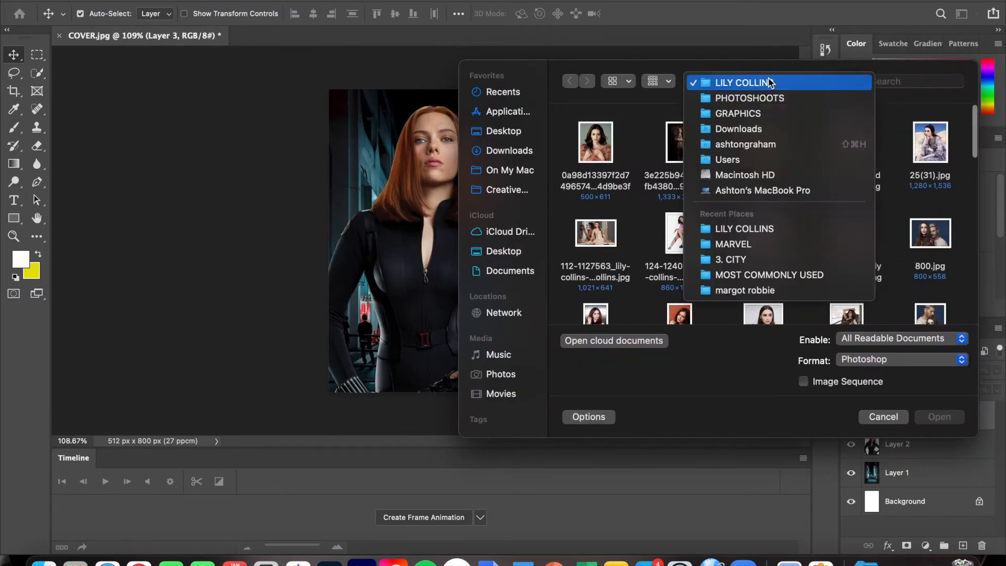
pyautogui.click(764, 113)
pyautogui.doubleClick(754, 249)
pyautogui.doubleClick(668, 155)
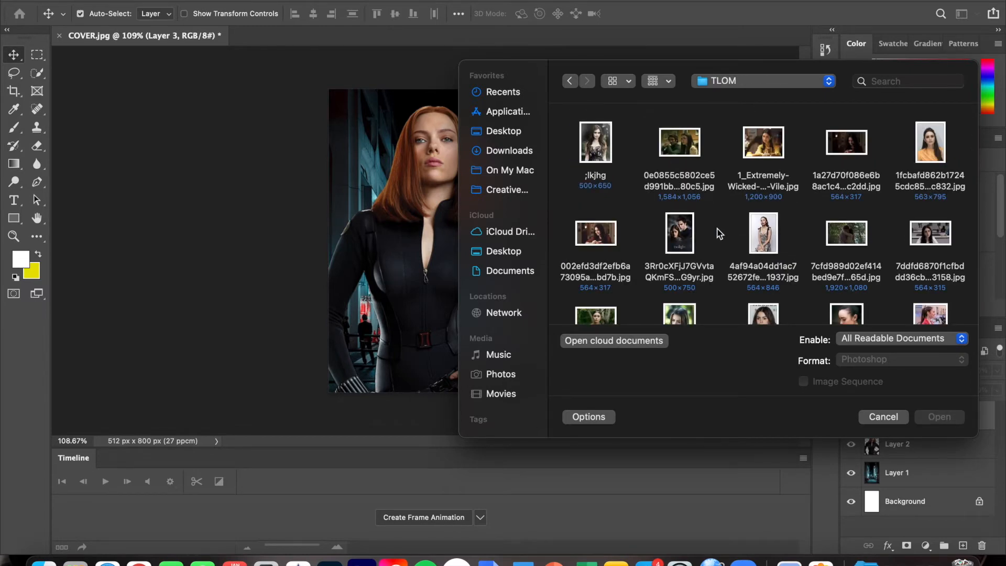
# Look through the TLOM folder for a front-facing portrait and open Lily-Collins-6.jpg
pyautogui.scroll(-5, 718, 234)
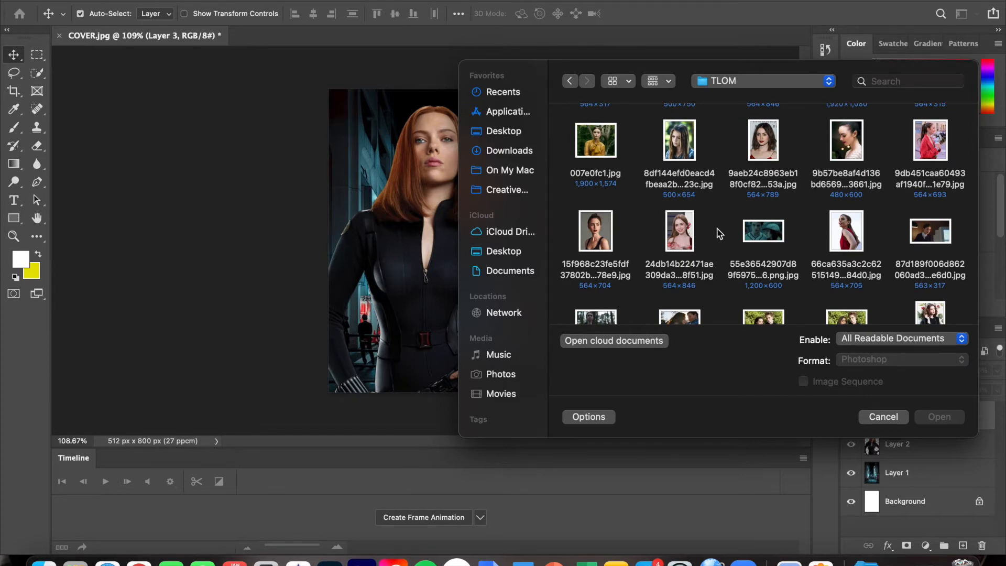
pyautogui.scroll(-5, 719, 234)
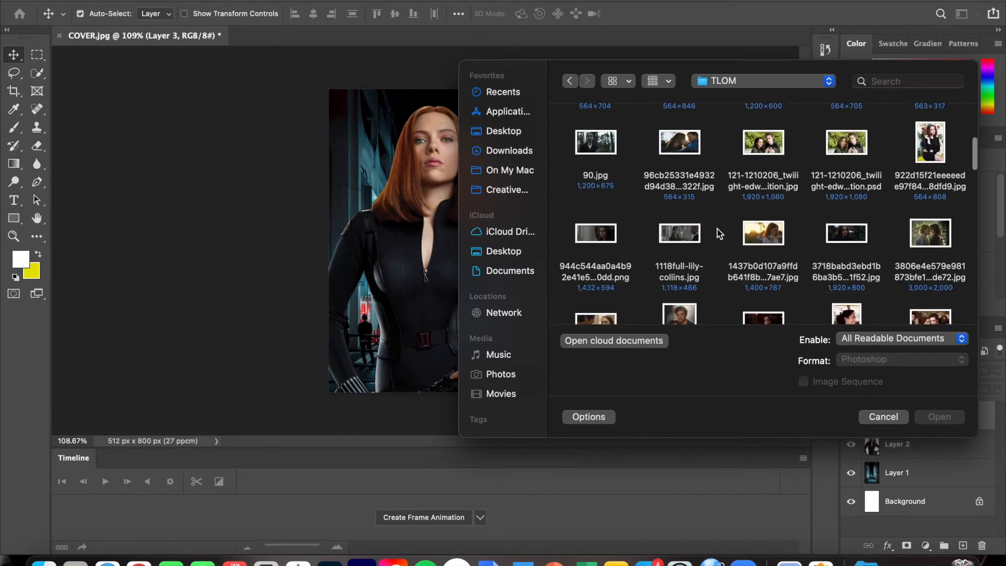
pyautogui.scroll(-4, 718, 234)
pyautogui.scroll(-3, 719, 234)
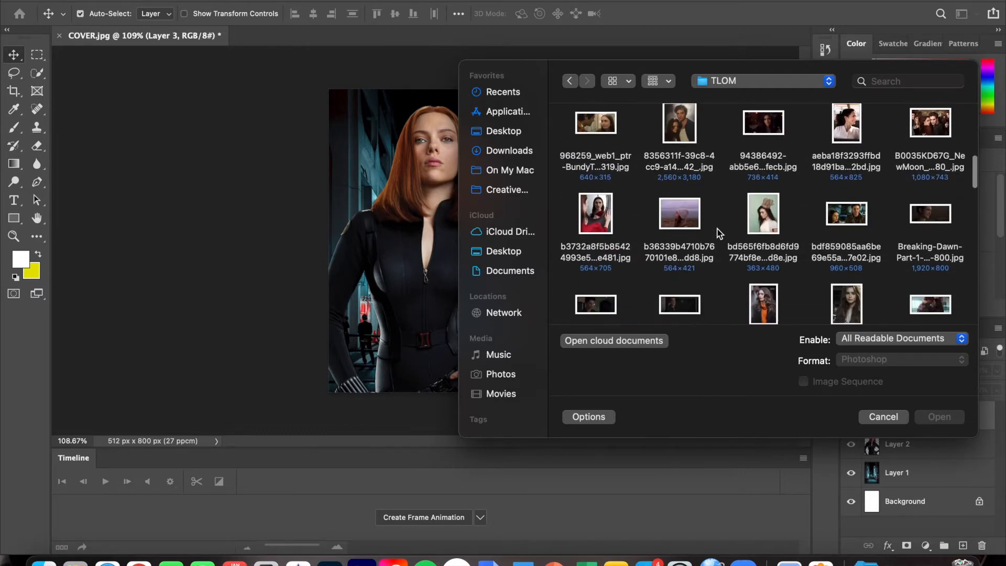
pyautogui.scroll(-5, 718, 234)
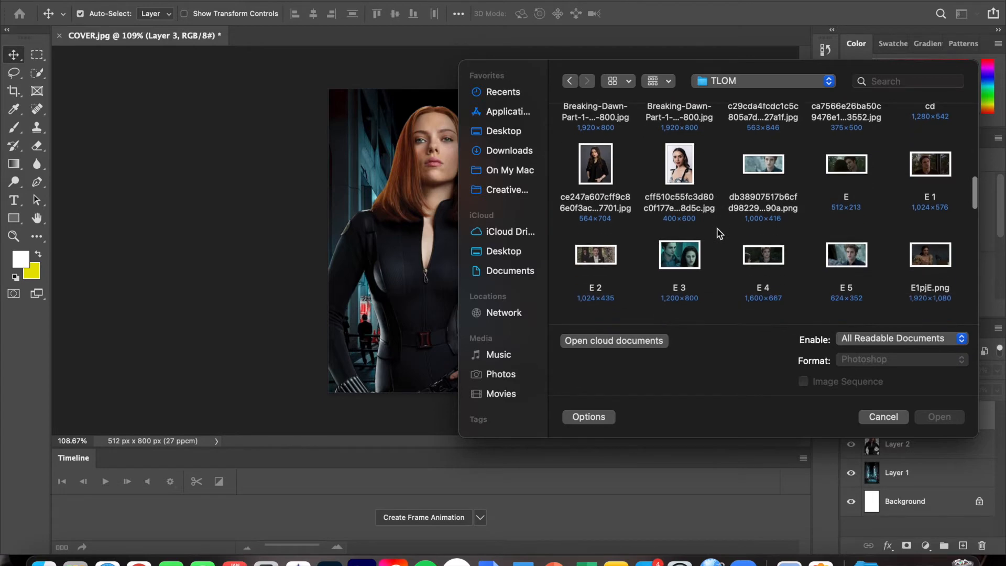
pyautogui.scroll(-4, 719, 233)
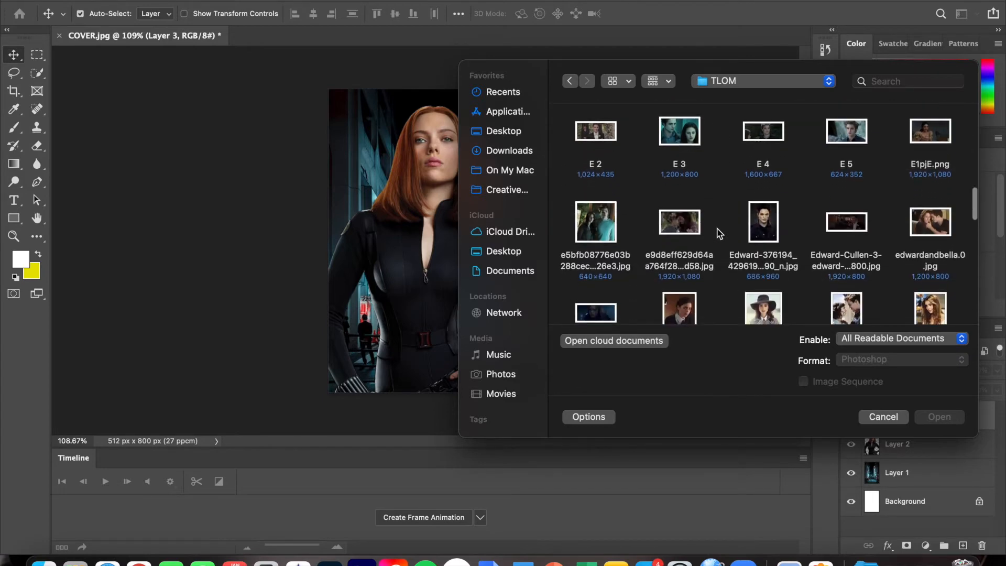
pyautogui.scroll(-3, 719, 234)
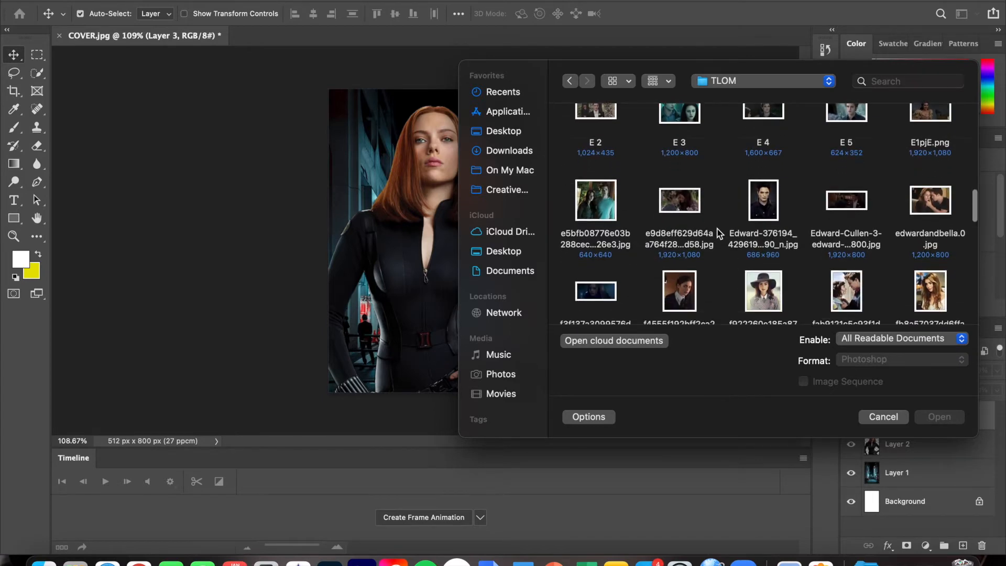
pyautogui.scroll(-6, 719, 234)
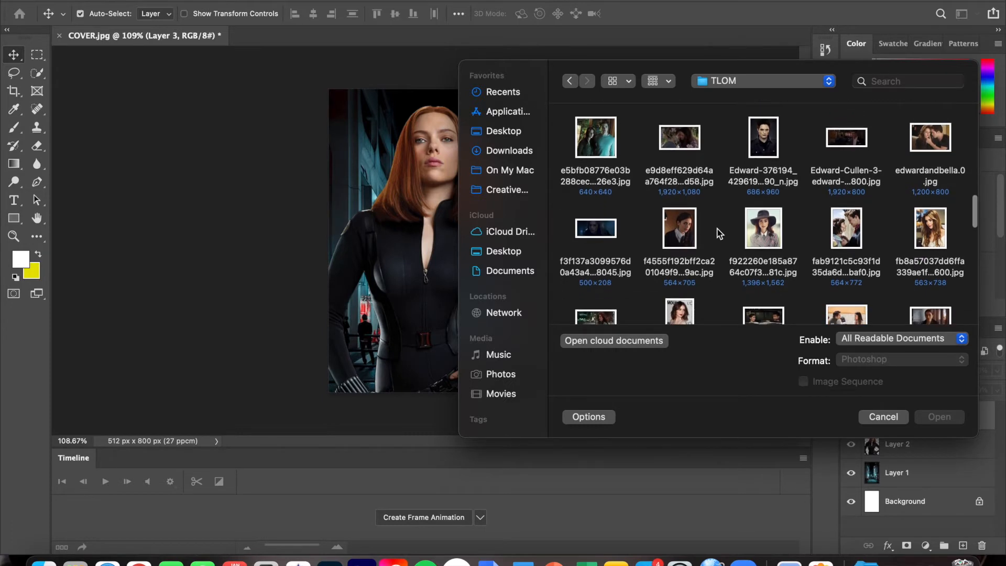
pyautogui.scroll(-5, 719, 234)
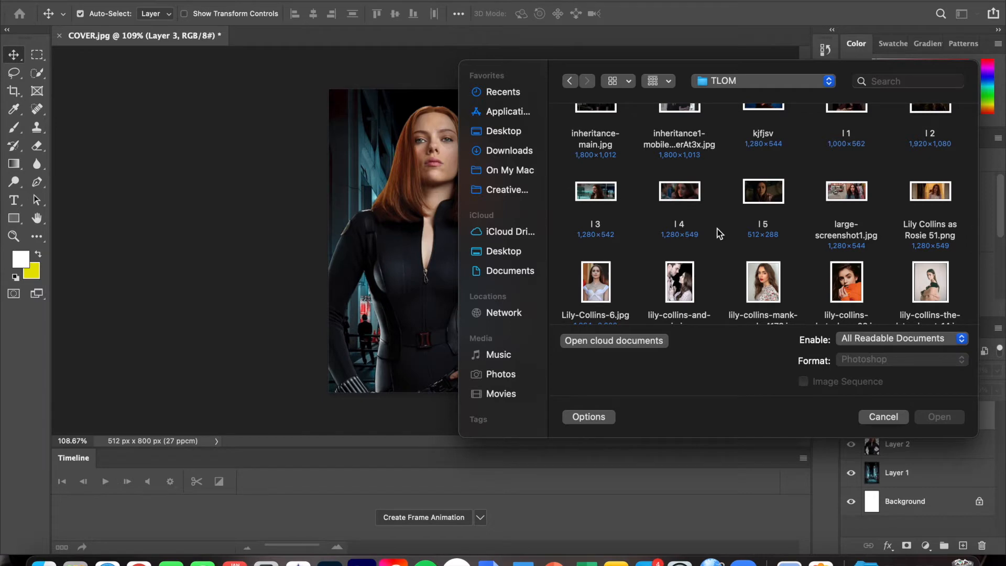
pyautogui.scroll(-2, 719, 234)
pyautogui.doubleClick(611, 236)
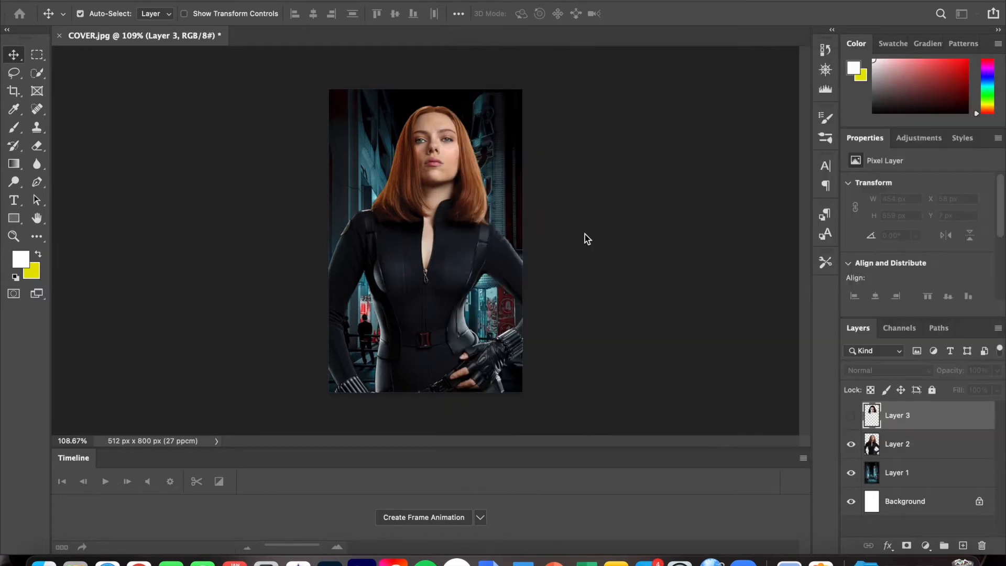
# Select the woman with Select Subject and refine the hair edge in Select and Mask using the Refine Edge Brush
pyautogui.click(40, 74)
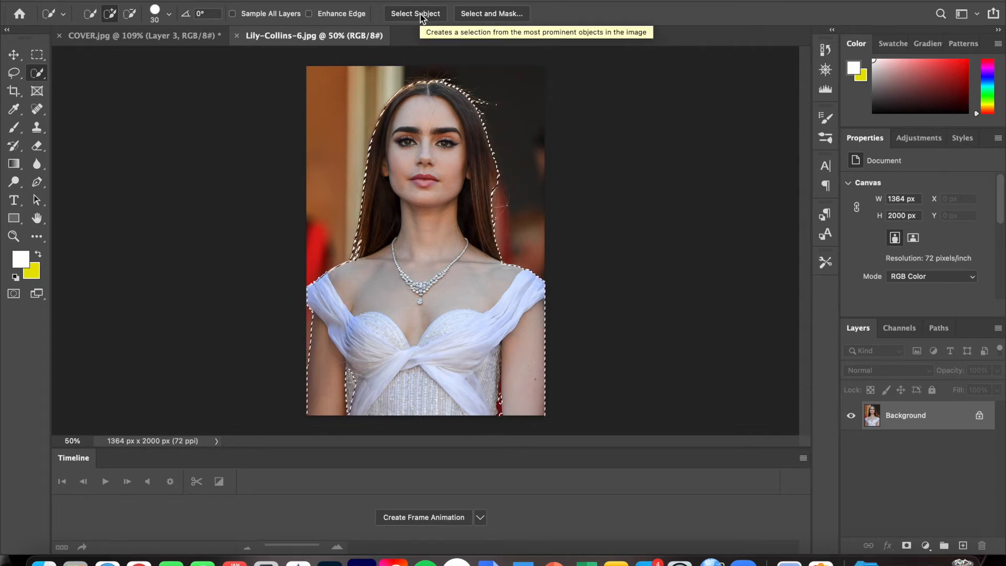
pyautogui.click(490, 13)
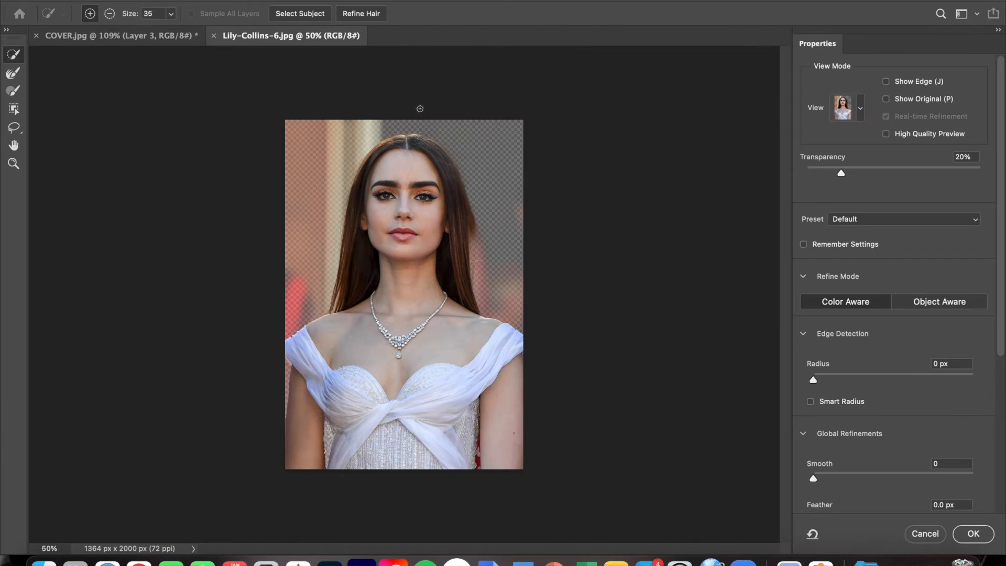
pyautogui.click(22, 74)
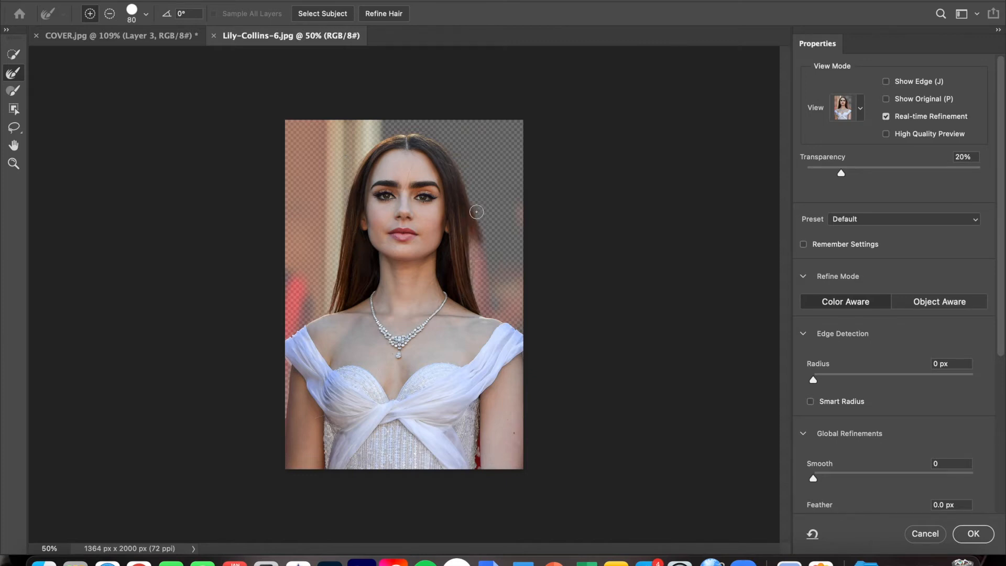
pyautogui.click(967, 526)
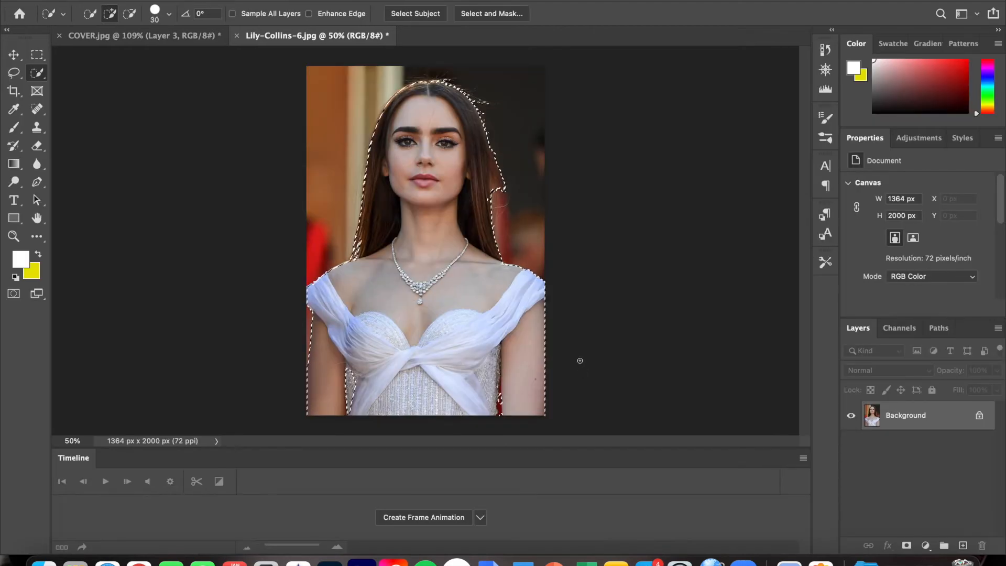
# Correct the selection along the hair edge beside the red background with the Quick Selection tool at size 30
pyautogui.press('alt')
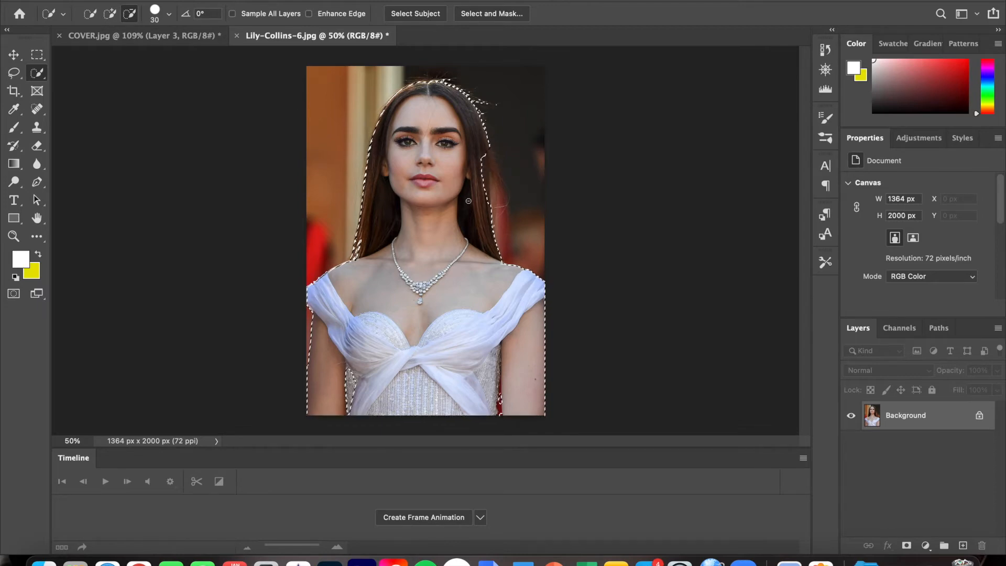
pyautogui.scroll(5, 480, 149)
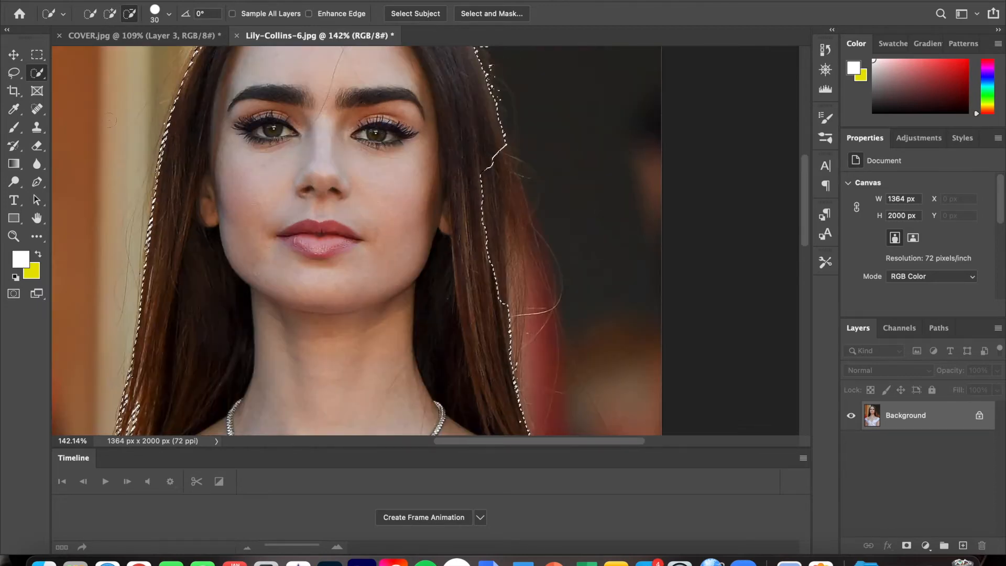
pyautogui.click(479, 162)
pyautogui.moveTo(489, 310); pyautogui.dragTo(489, 351)
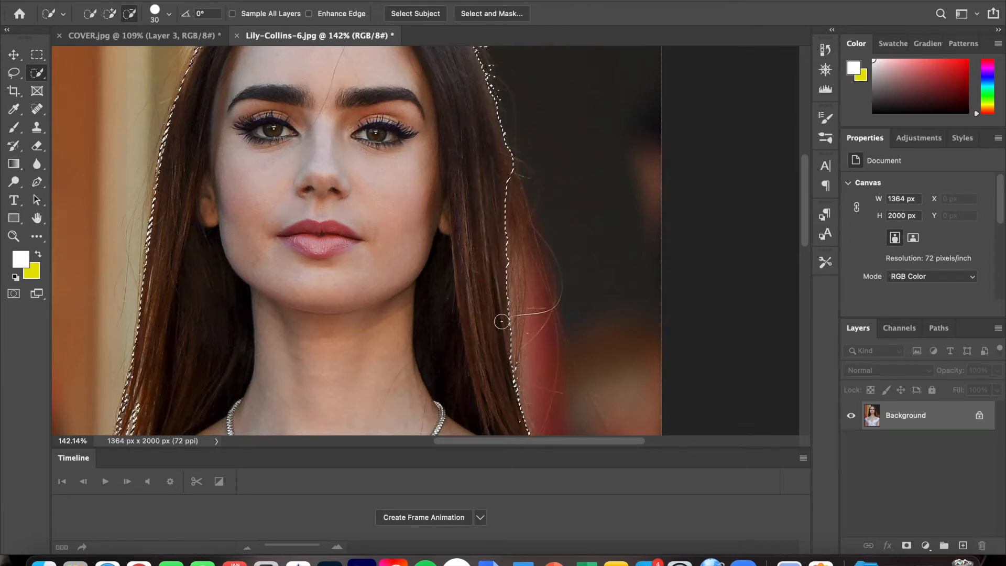
pyautogui.press('super+0')
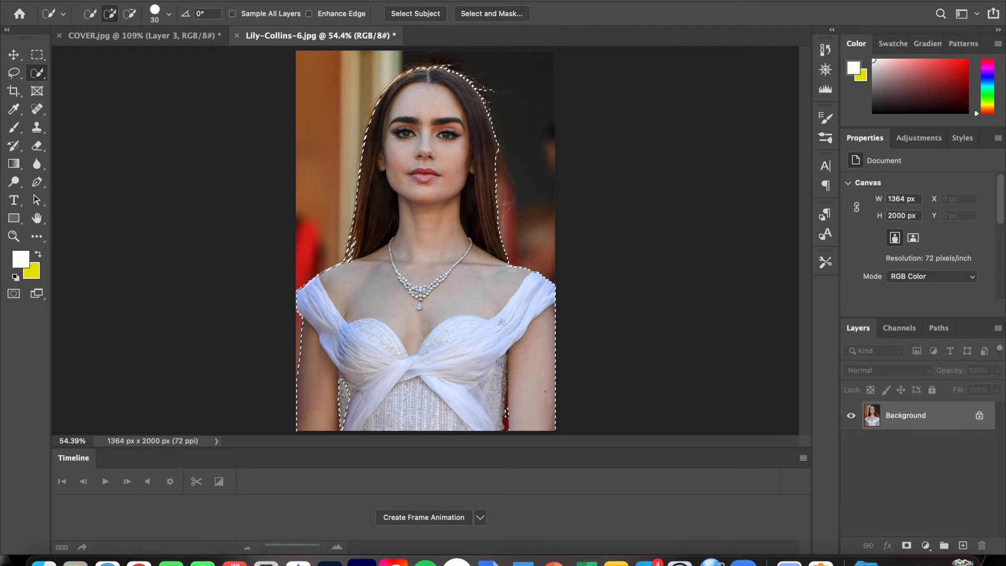
# Copy the selected woman, close Lily-Collins-6.jpg without saving, and paste her into COVER.jpg as a new layer
pyautogui.click(237, 36)
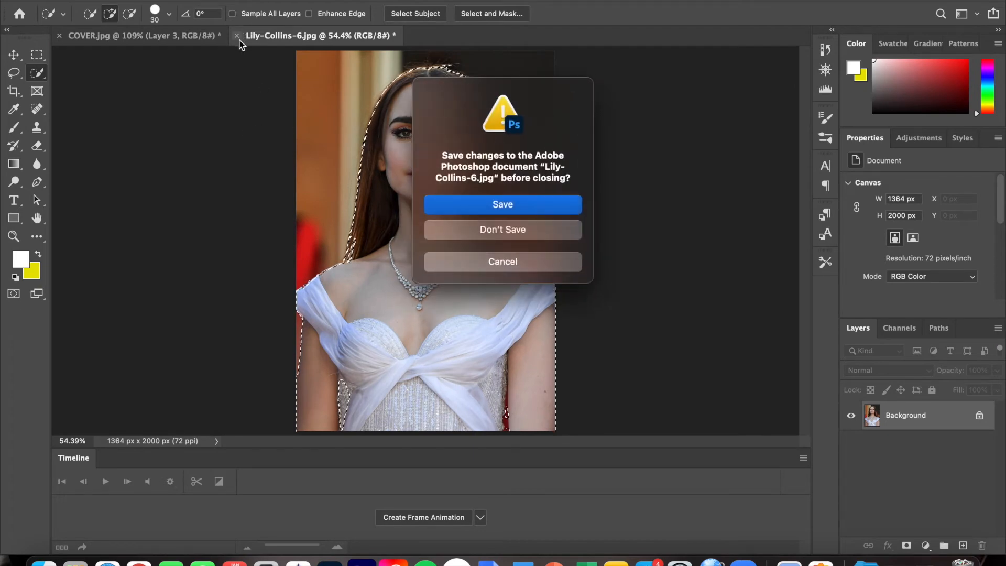
pyautogui.click(502, 230)
pyautogui.press('v')
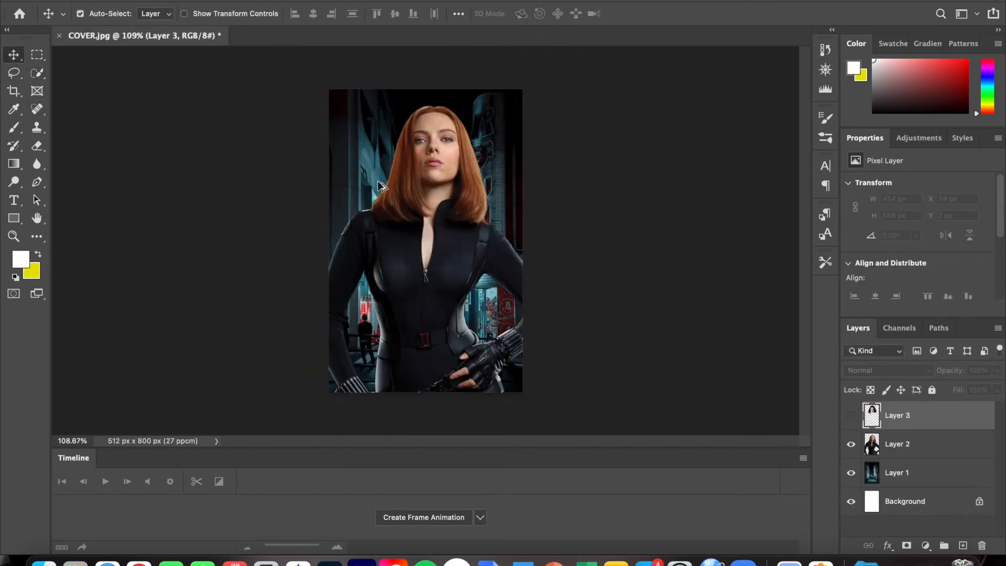
pyautogui.scroll(3, 381, 184)
pyautogui.hotkey('ctrl', 'v')
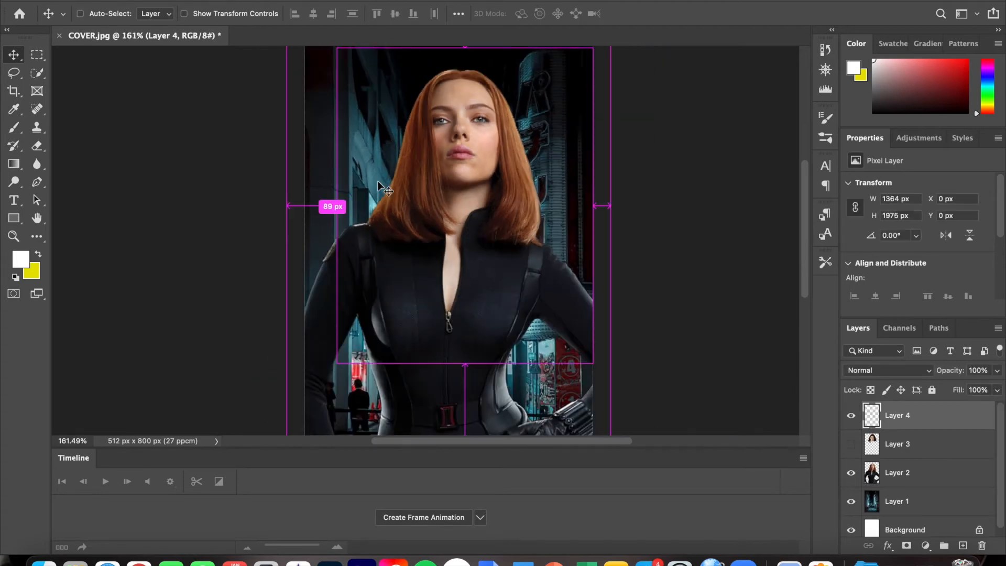
# Scale the pasted portrait to about 32.83% and place it over the figure at about X 266 px, Y 342 px
pyautogui.hotkey('ctrl', 't')
pyautogui.moveTo(310, 268); pyautogui.dragTo(693, 256)
pyautogui.moveTo(754, 364); pyautogui.dragTo(384, 117)
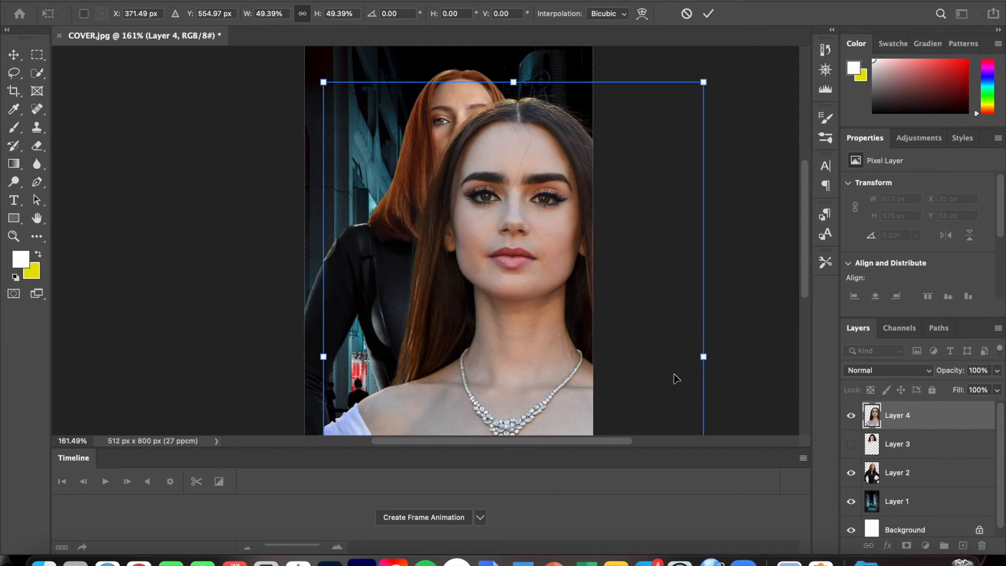
pyautogui.moveTo(712, 366); pyautogui.dragTo(584, 366)
pyautogui.moveTo(519, 372); pyautogui.dragTo(524, 248)
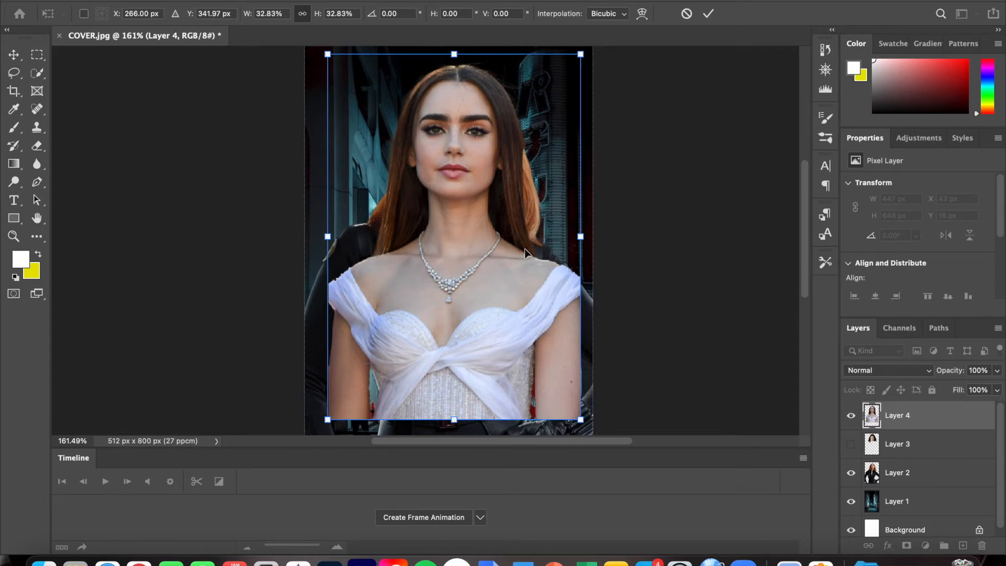
pyautogui.click(708, 13)
# Erase the white dress, shoulders and arms from the portrait on Layer 4 with a large soft eraser
pyautogui.click(37, 145)
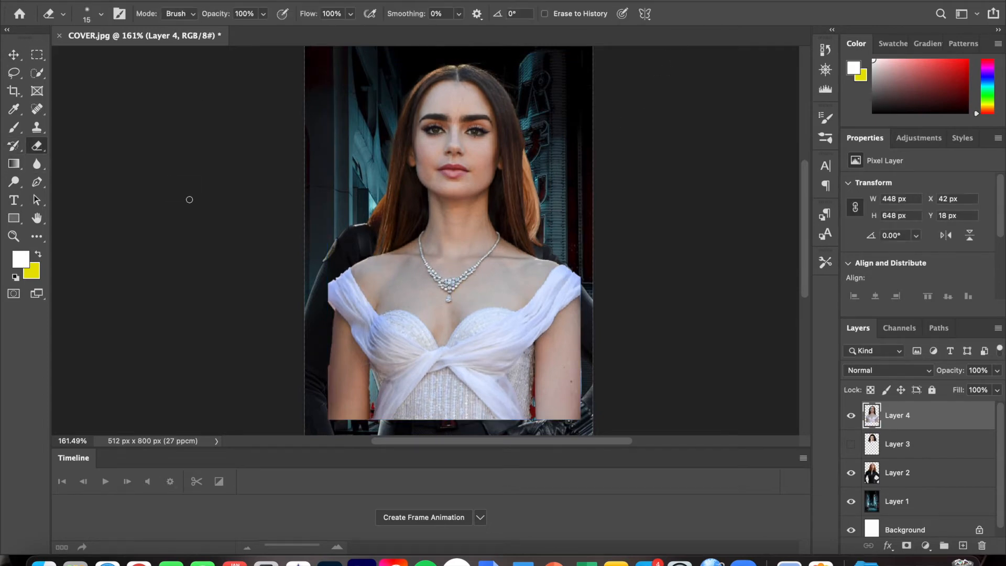
pyautogui.press(']')
pyautogui.press(']')
pyautogui.press(']')
pyautogui.press(']')
pyautogui.press(']')
pyautogui.press(']')
pyautogui.press(']')
pyautogui.press(']')
pyautogui.press(']')
pyautogui.moveTo(334, 379)
pyautogui.mouseDown()
pyautogui.moveTo(398, 416)
pyautogui.moveTo(379, 400)
pyautogui.moveTo(338, 283)
pyautogui.moveTo(365, 294)
pyautogui.moveTo(433, 289)
pyautogui.moveTo(412, 281)
pyautogui.moveTo(404, 296)
pyautogui.moveTo(471, 364)
pyautogui.moveTo(515, 383)
pyautogui.moveTo(577, 315)
pyautogui.moveTo(589, 372)
pyautogui.moveTo(572, 345)
pyautogui.moveTo(546, 369)
pyautogui.moveTo(488, 282)
pyautogui.moveTo(502, 289)
pyautogui.moveTo(503, 281)
pyautogui.moveTo(515, 299)
pyautogui.moveTo(419, 403)
pyautogui.moveTo(386, 386)
pyautogui.moveTo(432, 365)
pyautogui.moveTo(434, 337)
pyautogui.moveTo(386, 384)
pyautogui.moveTo(408, 419)
pyautogui.moveTo(416, 320)
pyautogui.mouseUp()
# Erase the leftover neck and hair ends around the suit's collar with a size 35 soft eraser
pyautogui.press('[')
pyautogui.press('[')
pyautogui.press('[')
pyautogui.press('[')
pyautogui.press('[')
pyautogui.press('[')
pyautogui.press('[')
pyautogui.press('[')
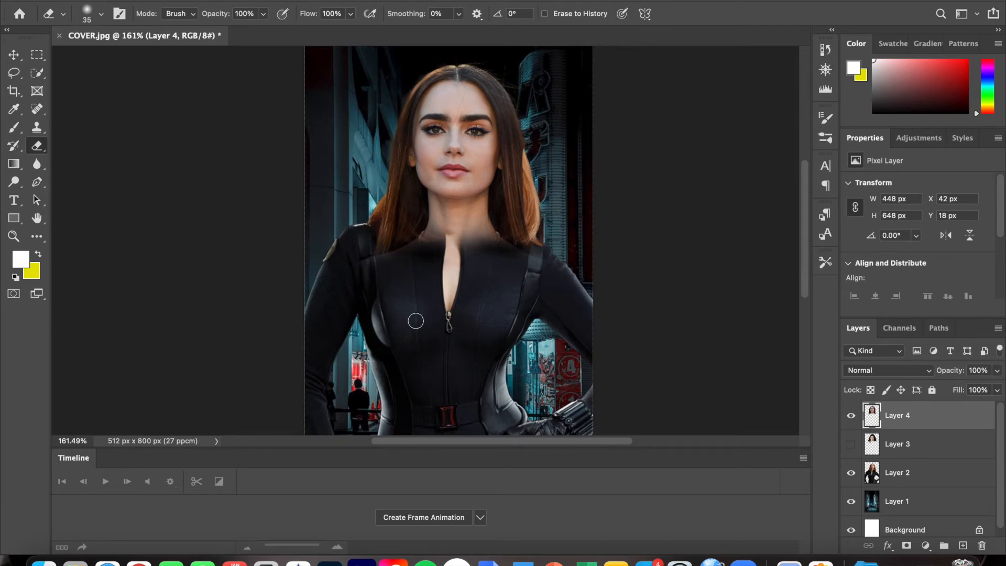
pyautogui.moveTo(380, 295)
pyautogui.mouseDown()
pyautogui.moveTo(386, 258)
pyautogui.moveTo(429, 234)
pyautogui.moveTo(429, 200)
pyautogui.moveTo(433, 221)
pyautogui.mouseUp()
pyautogui.moveTo(487, 237)
pyautogui.mouseDown()
pyautogui.moveTo(485, 208)
pyautogui.moveTo(478, 231)
pyautogui.moveTo(505, 242)
pyautogui.mouseUp()
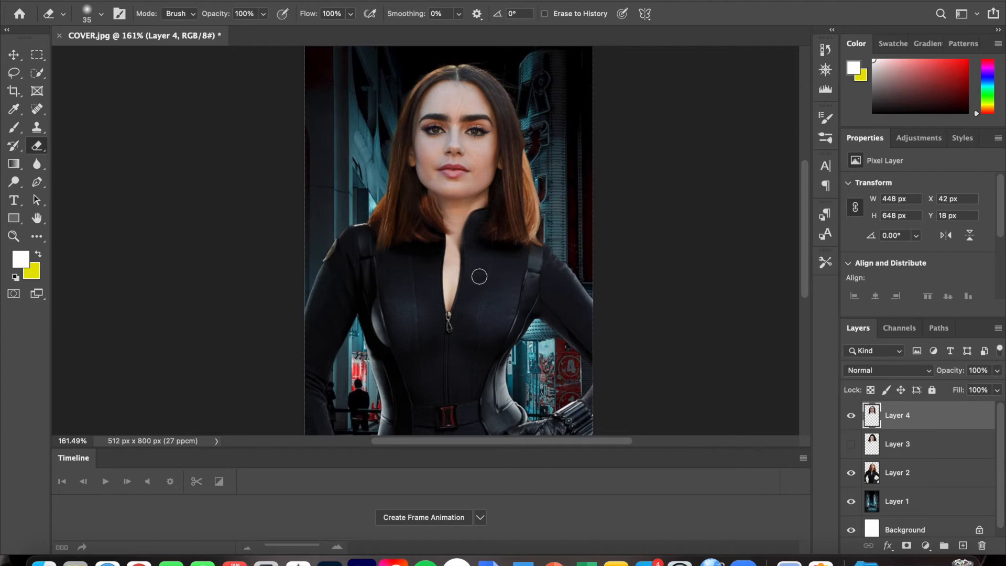
# Scale the head to about 95.58%, move it to about X 278 px, Y 328 px, and erase its overlap on the collar
pyautogui.press('super+t')
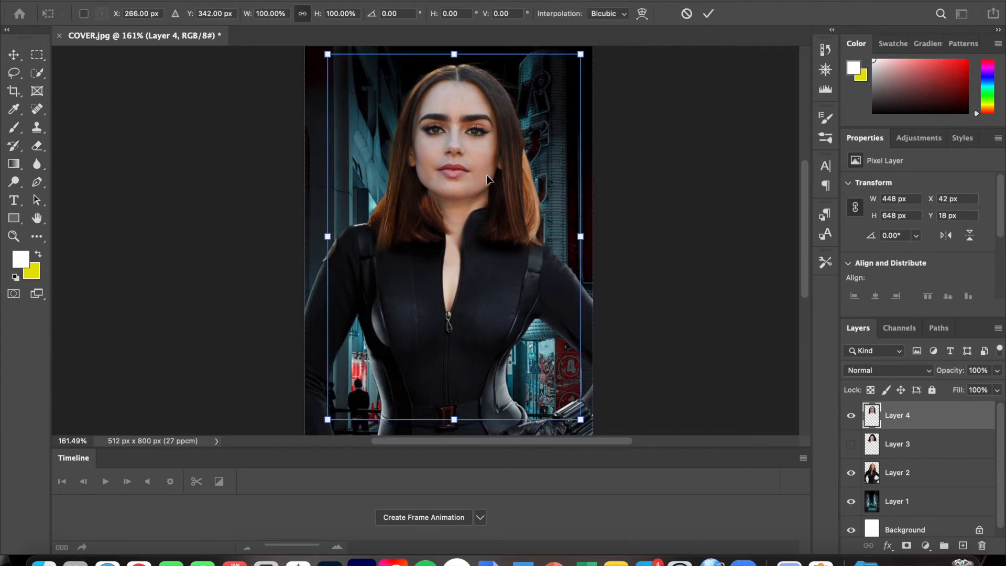
pyautogui.moveTo(327, 238); pyautogui.dragTo(339, 207)
pyautogui.moveTo(478, 161)
pyautogui.mouseDown()
pyautogui.moveTo(466, 134)
pyautogui.moveTo(476, 129)
pyautogui.moveTo(480, 143)
pyautogui.mouseUp()
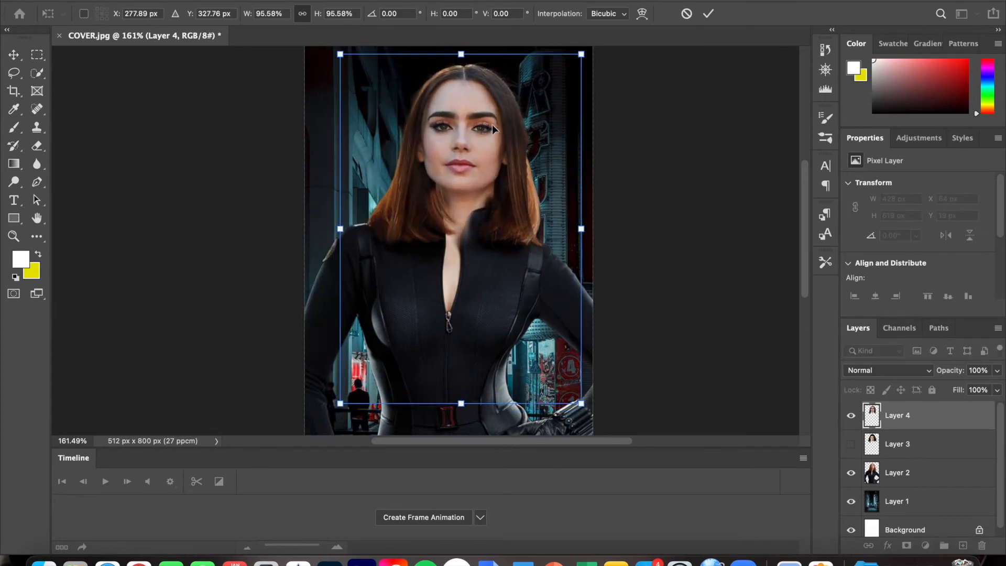
pyautogui.click(709, 14)
pyautogui.moveTo(477, 240)
pyautogui.mouseDown()
pyautogui.moveTo(474, 225)
pyautogui.moveTo(476, 255)
pyautogui.mouseUp()
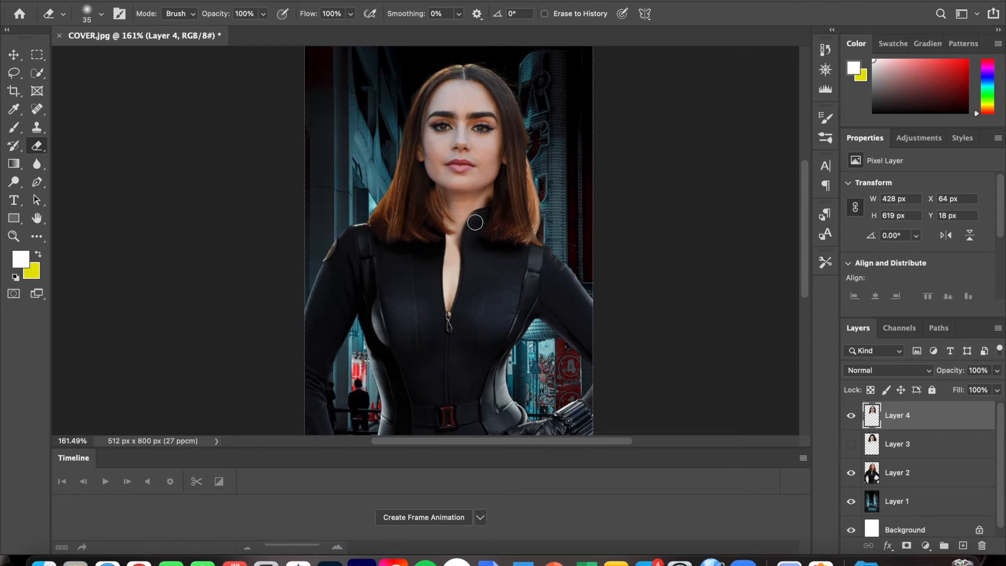
# Compare the two head versions on the whole figure by alternately showing and hiding Layer 3 and Layer 4
pyautogui.scroll(3, 475, 222)
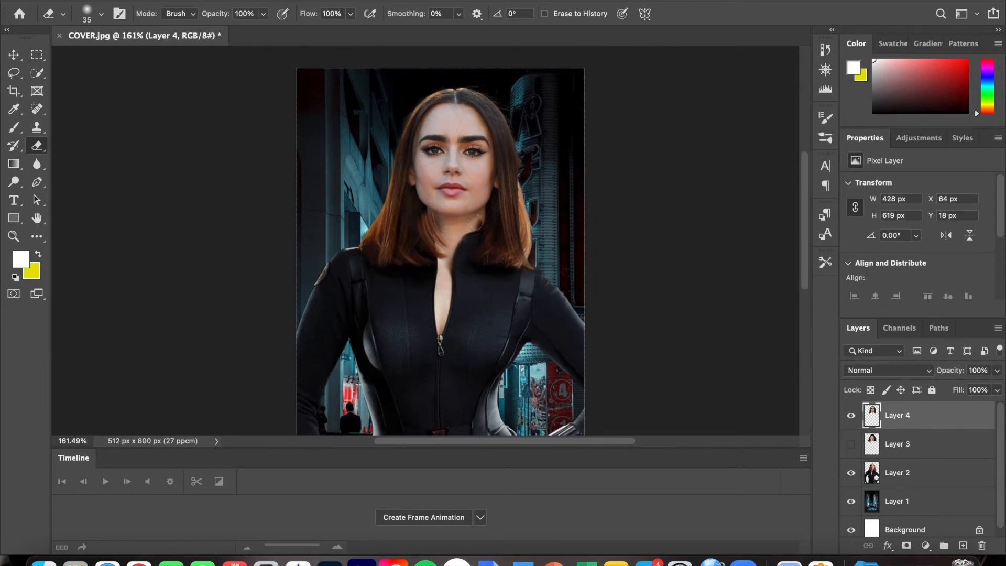
pyautogui.scroll(-5, 475, 222)
pyautogui.scroll(2, 475, 222)
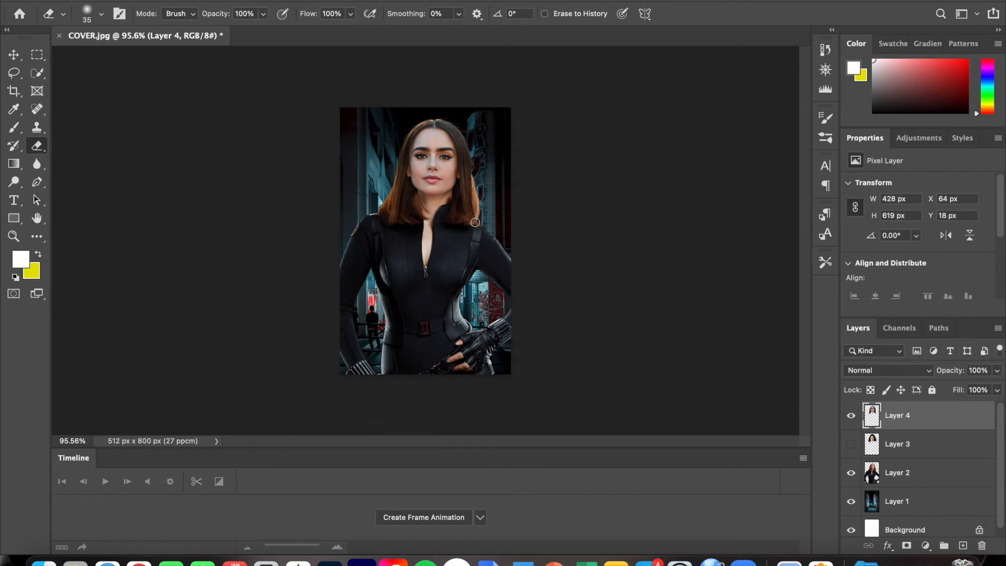
pyautogui.click(854, 443)
pyautogui.click(854, 444)
pyautogui.click(854, 419)
pyautogui.click(855, 451)
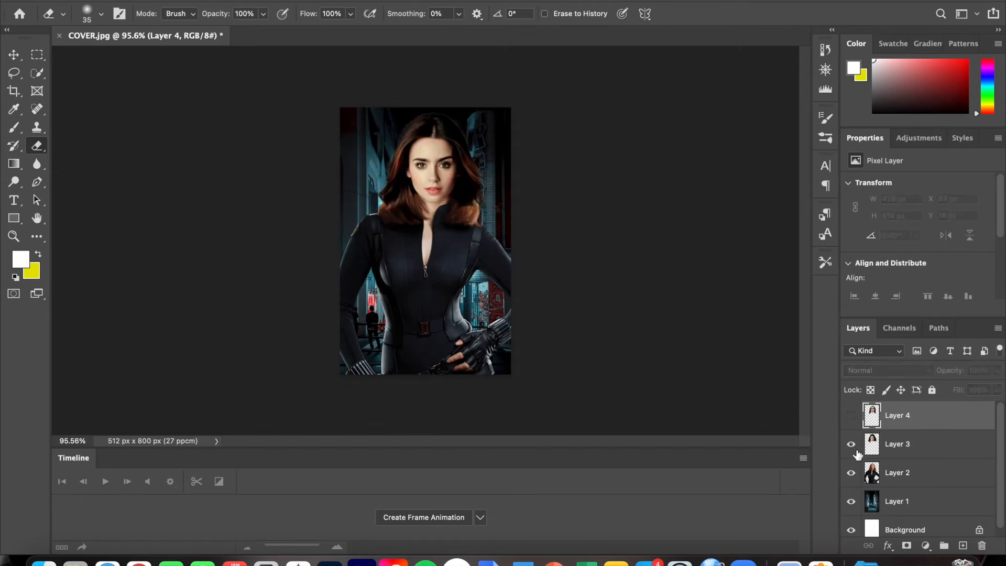
pyautogui.click(855, 447)
pyautogui.click(855, 445)
pyautogui.click(854, 444)
pyautogui.click(852, 417)
pyautogui.click(852, 417)
pyautogui.click(854, 446)
pyautogui.click(854, 445)
pyautogui.click(851, 415)
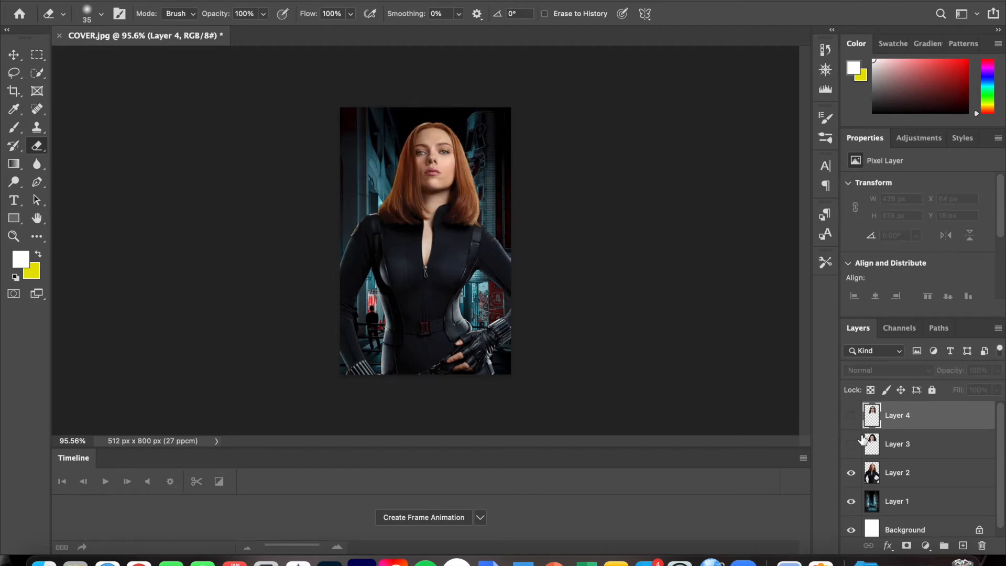
pyautogui.click(851, 444)
pyautogui.click(864, 436)
# Delete the rejected head on Layer 3 and keep Layer 4 shown and selected
pyautogui.click(851, 443)
pyautogui.click(851, 415)
pyautogui.press('Delete')
pyautogui.click(891, 416)
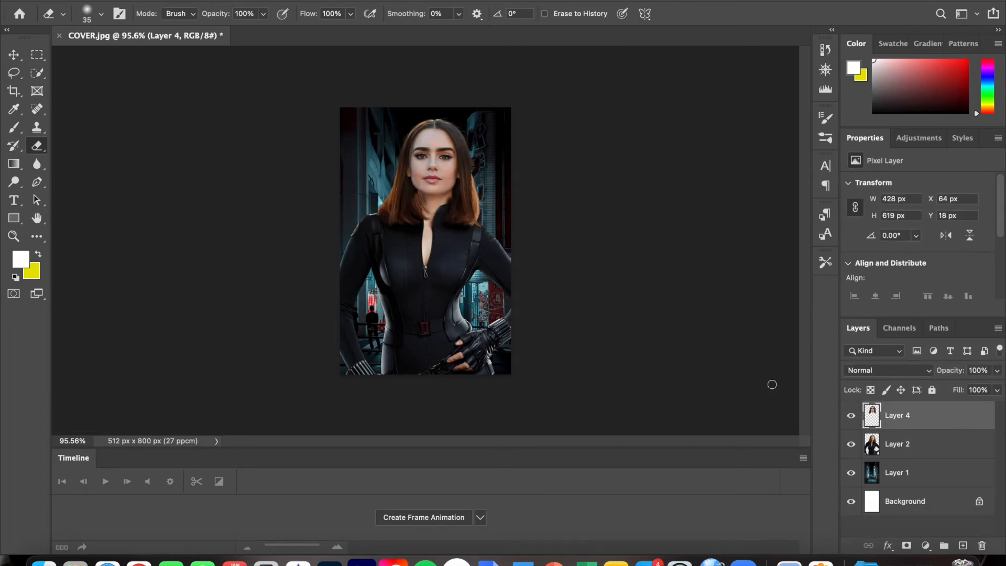
# Add a new empty layer above the head on Layer 4
pyautogui.scroll(5, 416, 221)
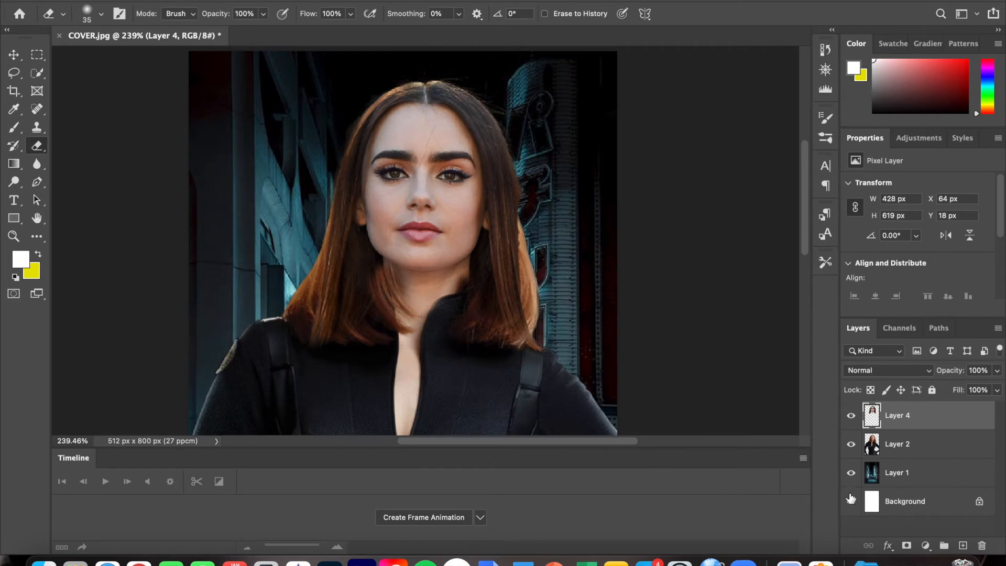
pyautogui.press('super+shift+n')
pyautogui.press('Return')
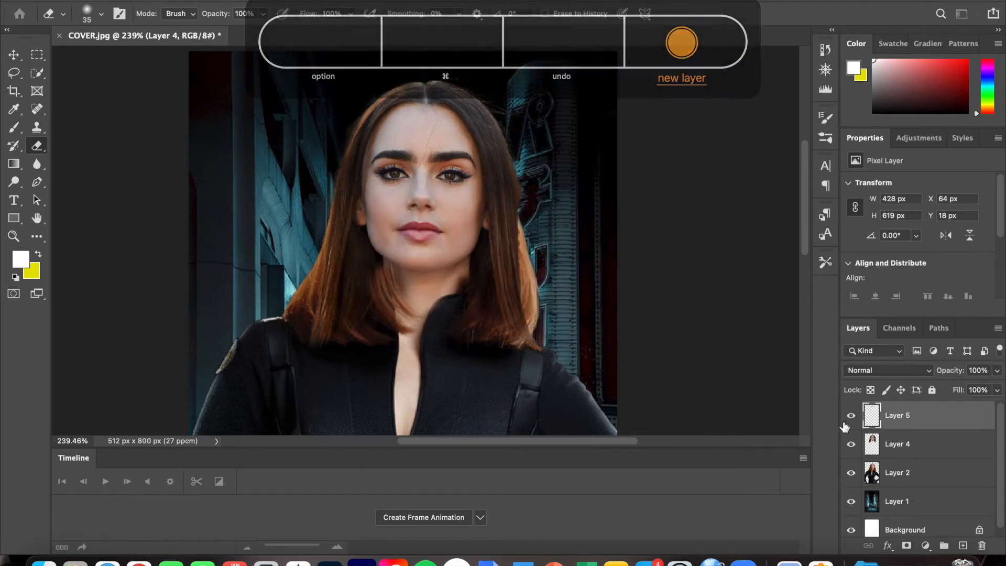
# Set up the Brush tool with hair brown 53382a sampled from the head and a speckled 25 px brush tip
pyautogui.click(14, 128)
pyautogui.click(38, 254)
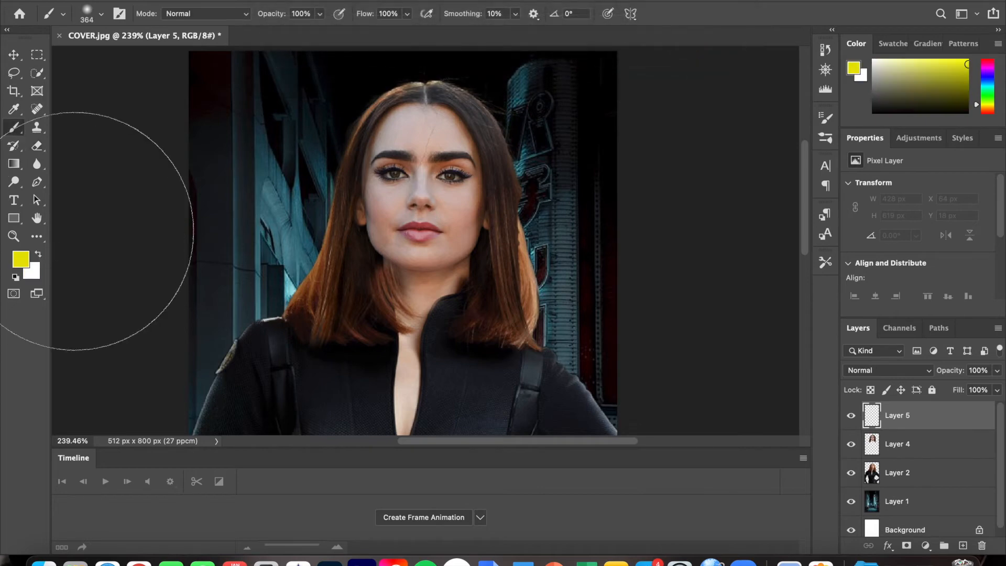
pyautogui.click(15, 257)
pyautogui.moveTo(481, 112)
pyautogui.mouseDown()
pyautogui.moveTo(508, 230)
pyautogui.moveTo(519, 228)
pyautogui.mouseUp()
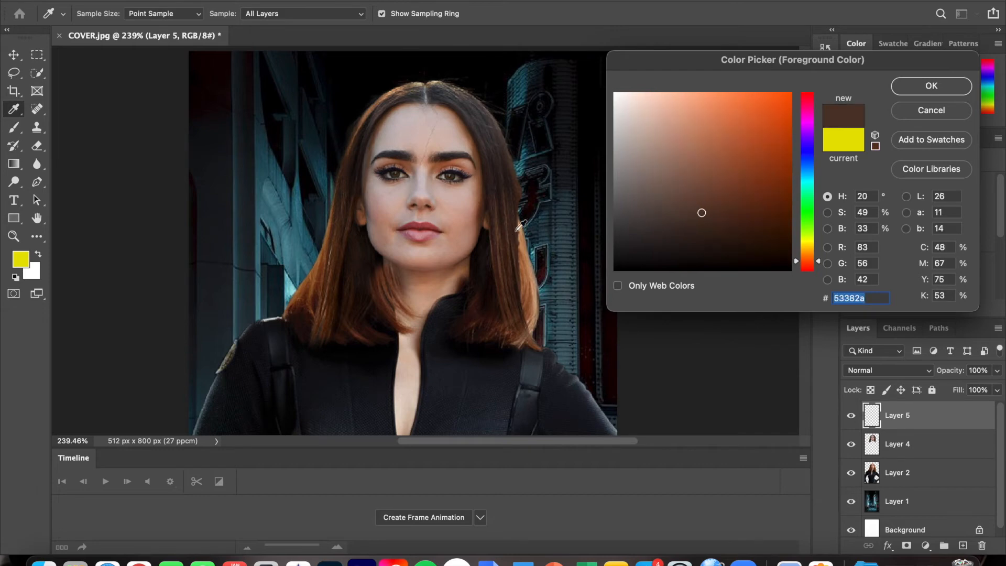
pyautogui.click(909, 89)
pyautogui.click(100, 15)
pyautogui.click(119, 141)
pyautogui.click(102, 19)
# Paint brown strands on Layer 5 over the hair to the right of the face, from the parting to the shoulder
pyautogui.moveTo(441, 97)
pyautogui.mouseDown()
pyautogui.moveTo(491, 126)
pyautogui.moveTo(519, 218)
pyautogui.mouseUp()
pyautogui.moveTo(478, 141); pyautogui.dragTo(517, 276)
pyautogui.moveTo(502, 181); pyautogui.dragTo(525, 328)
pyautogui.moveTo(507, 194); pyautogui.dragTo(524, 301)
pyautogui.moveTo(529, 245); pyautogui.dragTo(523, 346)
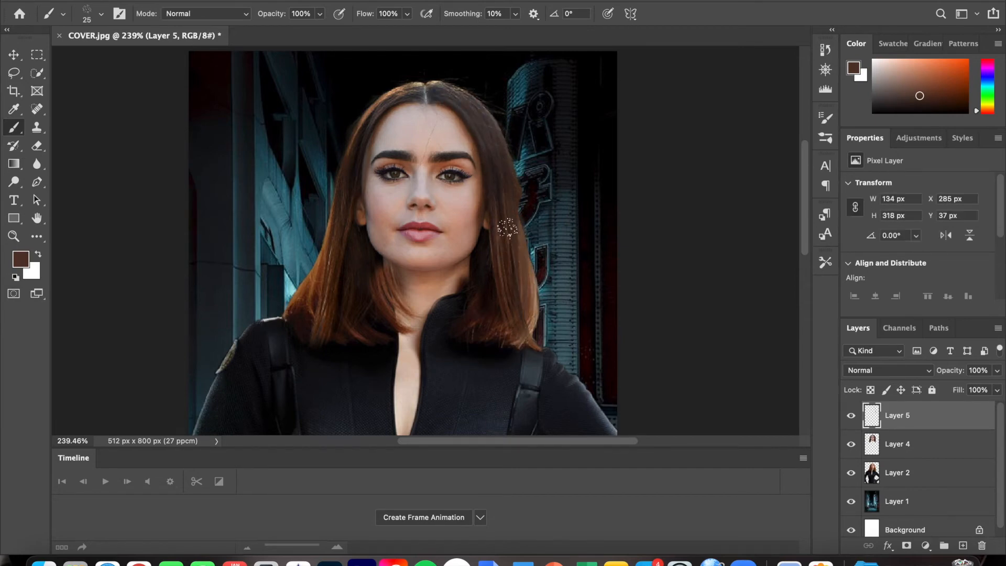
pyautogui.moveTo(529, 257); pyautogui.dragTo(533, 330)
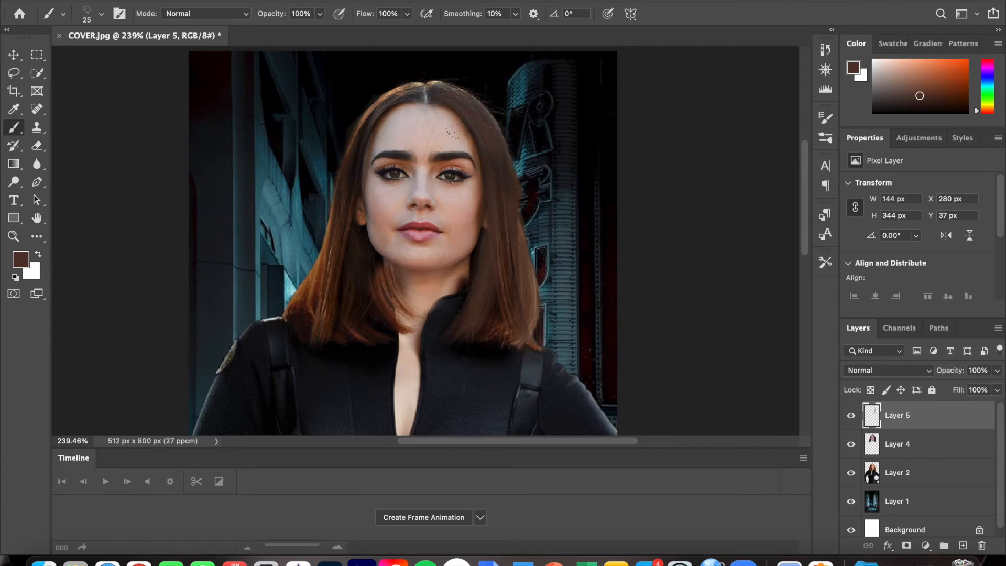
pyautogui.moveTo(443, 87); pyautogui.dragTo(466, 108)
pyautogui.moveTo(501, 207)
pyautogui.mouseDown()
pyautogui.moveTo(518, 321)
pyautogui.moveTo(539, 350)
pyautogui.mouseUp()
pyautogui.moveTo(500, 234); pyautogui.dragTo(530, 328)
pyautogui.moveTo(533, 269); pyautogui.dragTo(517, 328)
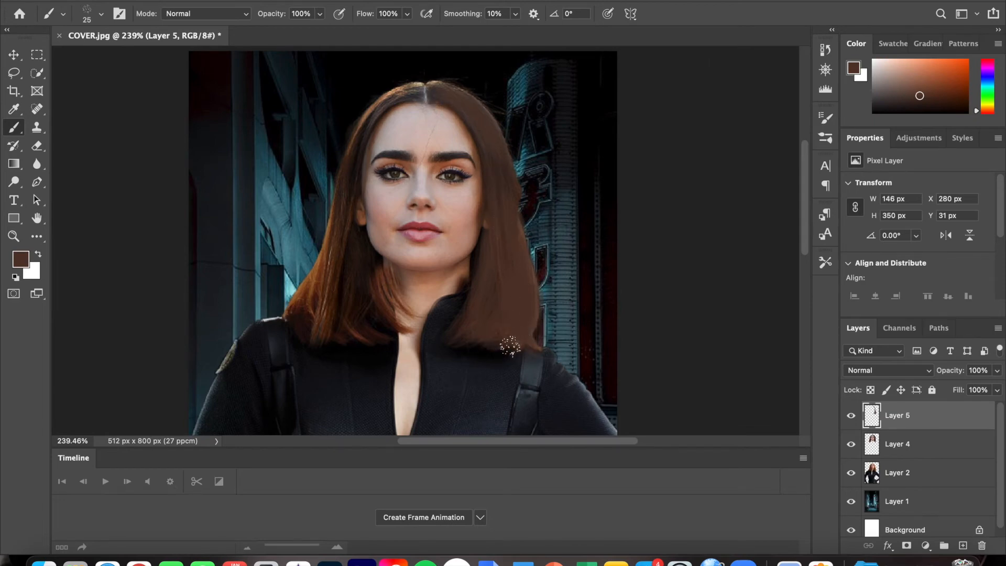
# Paint brown strands over the hair to the left of the face, from the parting down to the shoulder
pyautogui.moveTo(419, 99)
pyautogui.mouseDown()
pyautogui.moveTo(379, 119)
pyautogui.moveTo(425, 97)
pyautogui.moveTo(366, 130)
pyautogui.moveTo(422, 96)
pyautogui.moveTo(379, 116)
pyautogui.moveTo(422, 92)
pyautogui.moveTo(408, 86)
pyautogui.moveTo(351, 140)
pyautogui.mouseUp()
pyautogui.moveTo(378, 104)
pyautogui.mouseDown()
pyautogui.moveTo(355, 155)
pyautogui.moveTo(326, 335)
pyautogui.mouseUp()
pyautogui.moveTo(330, 262)
pyautogui.mouseDown()
pyautogui.moveTo(333, 238)
pyautogui.moveTo(306, 321)
pyautogui.mouseUp()
pyautogui.moveTo(333, 225); pyautogui.dragTo(301, 304)
pyautogui.moveTo(349, 185)
pyautogui.mouseDown()
pyautogui.moveTo(302, 307)
pyautogui.moveTo(323, 335)
pyautogui.mouseUp()
pyautogui.moveTo(309, 289)
pyautogui.mouseDown()
pyautogui.moveTo(312, 331)
pyautogui.moveTo(332, 335)
pyautogui.moveTo(331, 287)
pyautogui.moveTo(315, 283)
pyautogui.moveTo(328, 325)
pyautogui.moveTo(332, 265)
pyautogui.moveTo(311, 338)
pyautogui.moveTo(337, 281)
pyautogui.moveTo(327, 333)
pyautogui.moveTo(355, 226)
pyautogui.moveTo(342, 329)
pyautogui.mouseUp()
pyautogui.moveTo(357, 221)
pyautogui.mouseDown()
pyautogui.moveTo(332, 338)
pyautogui.moveTo(351, 223)
pyautogui.moveTo(322, 342)
pyautogui.moveTo(354, 230)
pyautogui.moveTo(345, 327)
pyautogui.mouseUp()
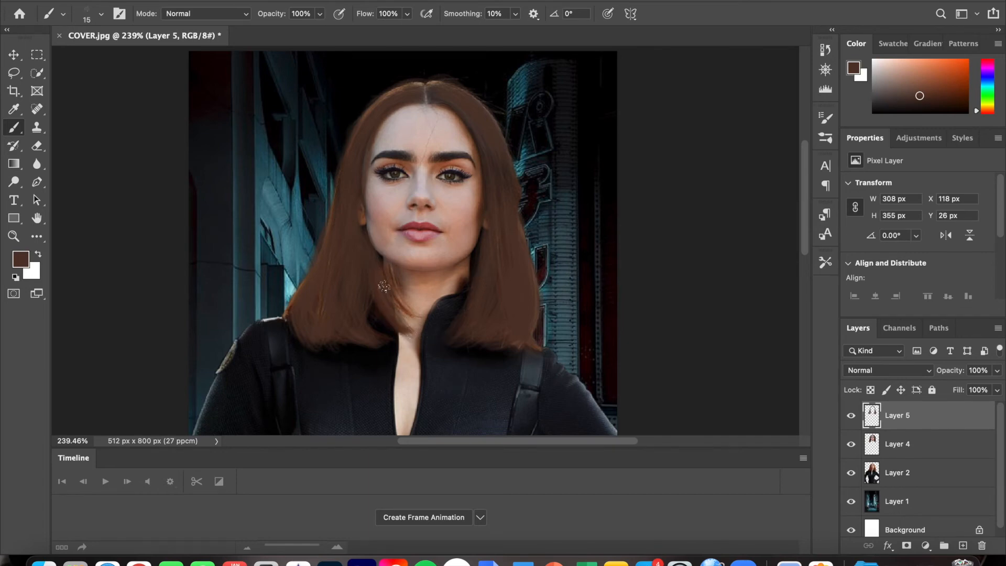
# Fill the remaining gaps in the left hair beside the neck and along its outer and lower edges with a 15 px brush
pyautogui.moveTo(381, 258); pyautogui.dragTo(428, 322)
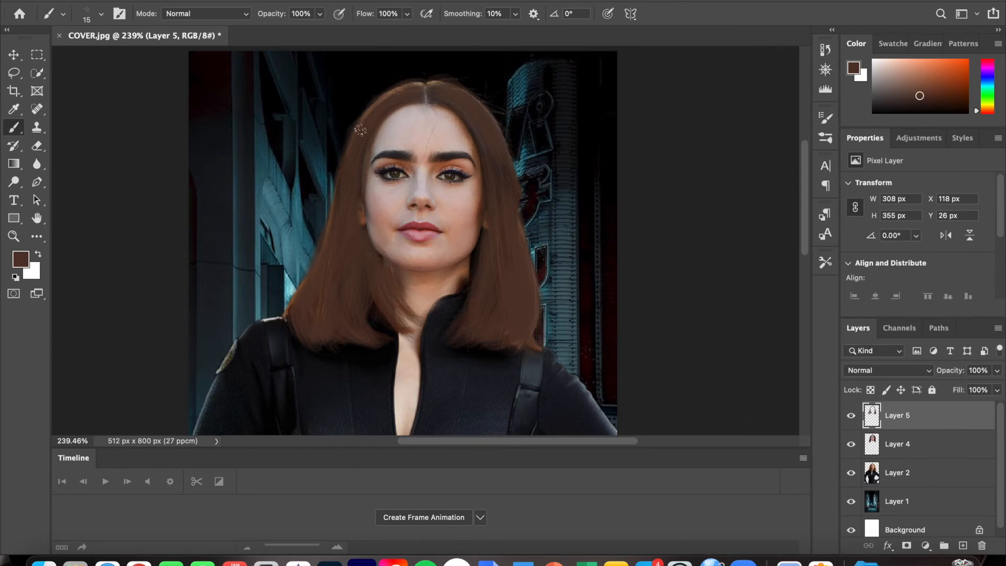
pyautogui.moveTo(295, 300)
pyautogui.mouseDown()
pyautogui.moveTo(296, 331)
pyautogui.moveTo(292, 303)
pyautogui.moveTo(304, 280)
pyautogui.mouseUp()
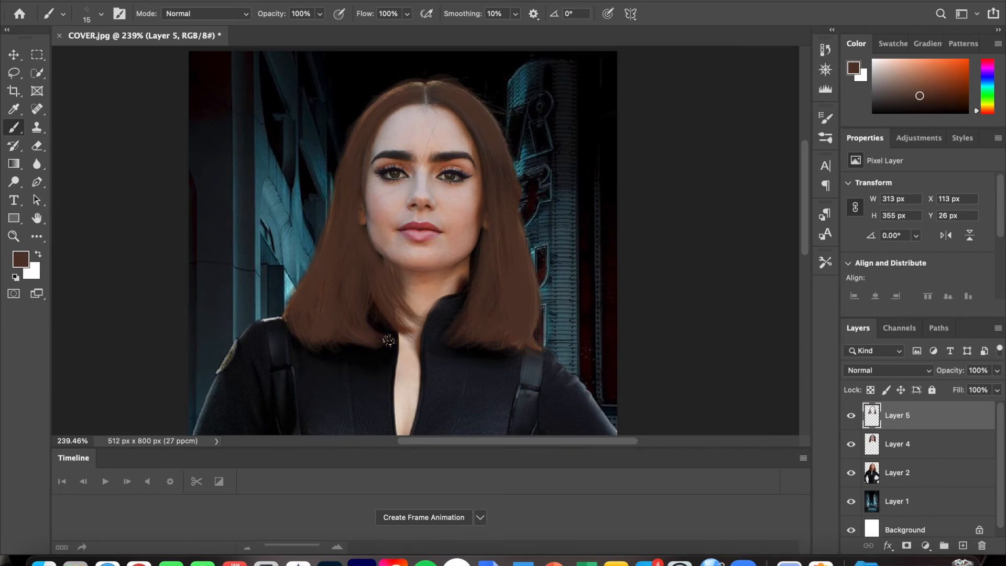
pyautogui.moveTo(393, 340); pyautogui.dragTo(367, 317)
# Paint brown hair along the hairline left of the parting with the brush reduced to 7 px
pyautogui.scroll(3, 491, 179)
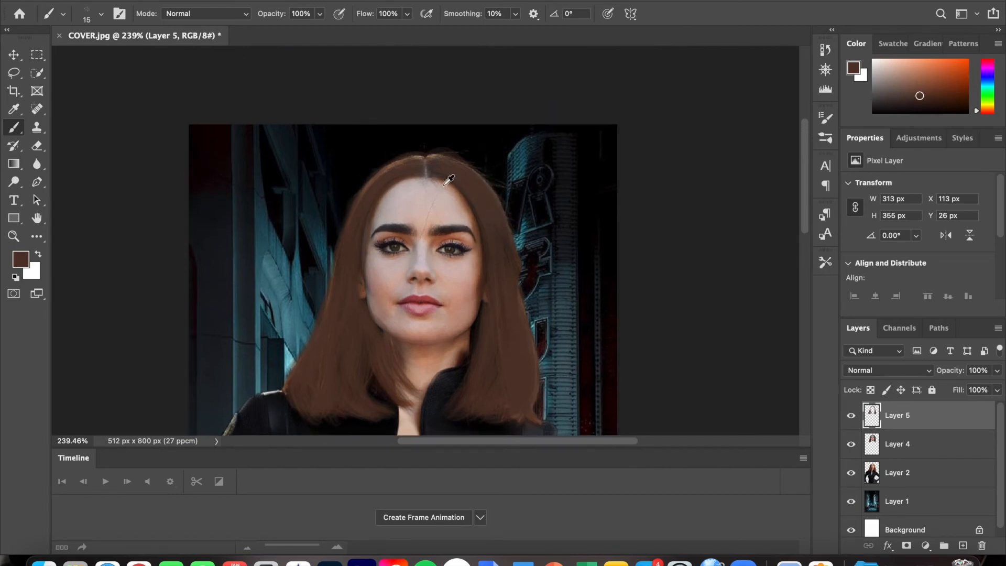
pyautogui.scroll(8, 449, 180)
pyautogui.scroll(-6, 449, 179)
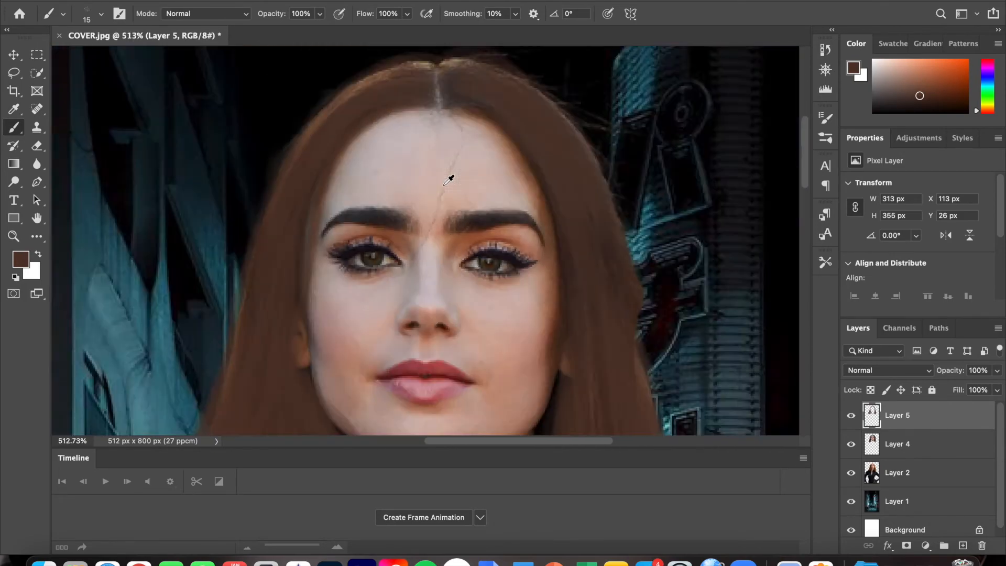
pyautogui.scroll(-7, 449, 179)
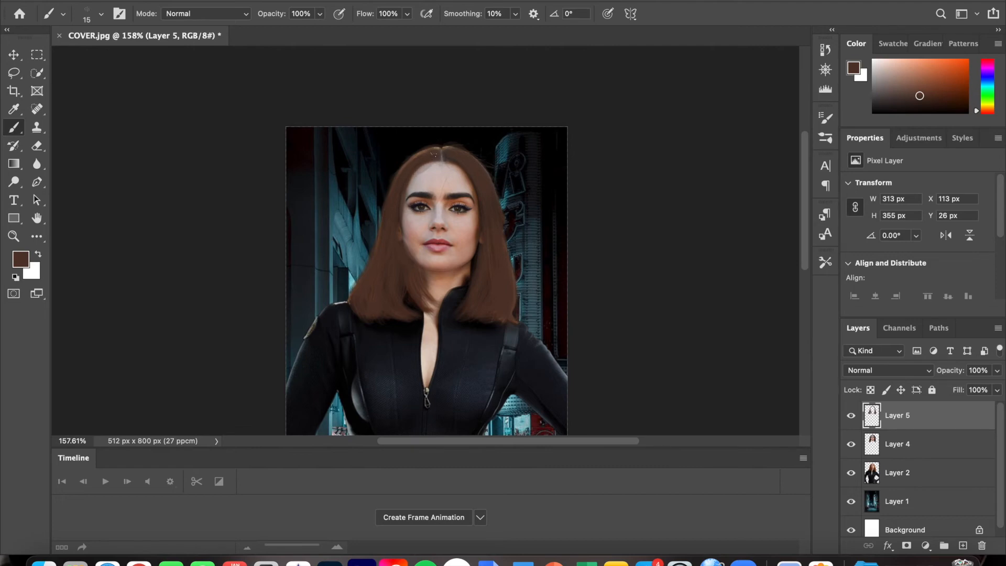
pyautogui.scroll(10, 435, 154)
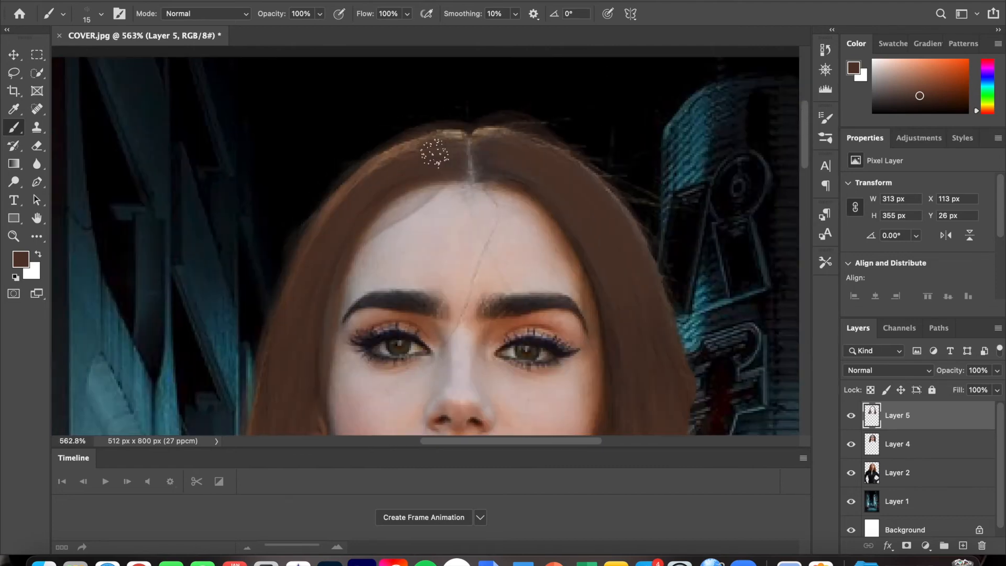
pyautogui.press('[')
pyautogui.press('[')
pyautogui.moveTo(429, 194)
pyautogui.mouseDown()
pyautogui.moveTo(367, 217)
pyautogui.moveTo(349, 243)
pyautogui.mouseUp()
pyautogui.moveTo(394, 216)
pyautogui.mouseDown()
pyautogui.moveTo(354, 238)
pyautogui.moveTo(410, 196)
pyautogui.moveTo(416, 206)
pyautogui.moveTo(361, 240)
pyautogui.moveTo(425, 190)
pyautogui.moveTo(365, 219)
pyautogui.mouseUp()
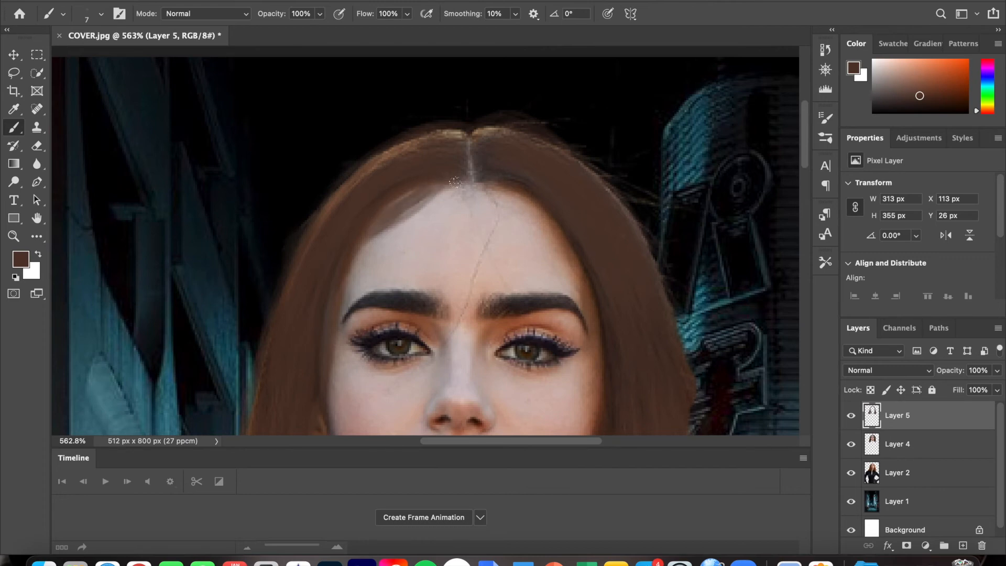
pyautogui.moveTo(425, 202); pyautogui.dragTo(347, 244)
# Erase the brown paint that spills onto the forehead with a 35 px eraser, and return to the Brush tool
pyautogui.click(37, 146)
pyautogui.moveTo(397, 239)
pyautogui.mouseDown()
pyautogui.moveTo(417, 233)
pyautogui.moveTo(435, 210)
pyautogui.moveTo(445, 220)
pyautogui.mouseUp()
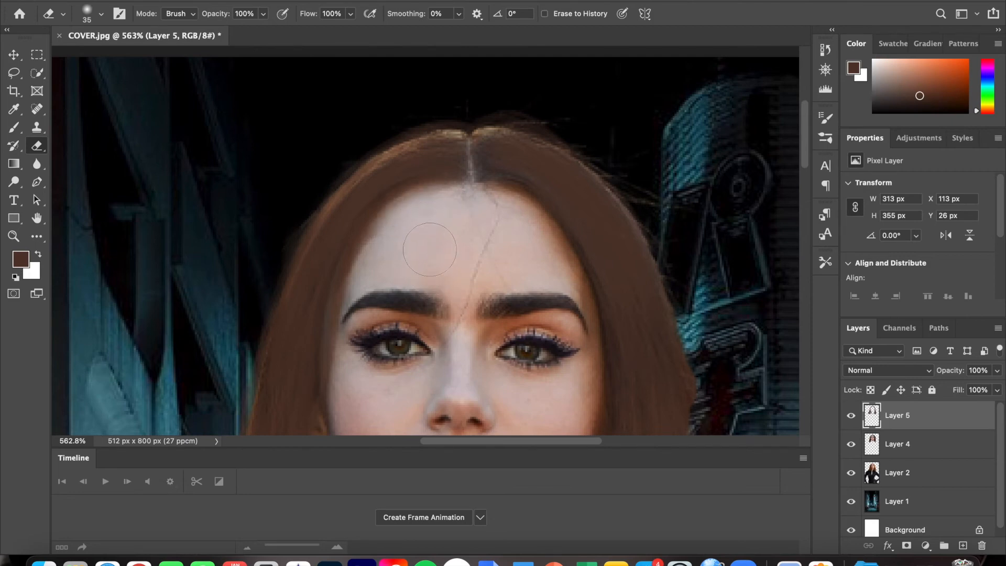
pyautogui.click(13, 128)
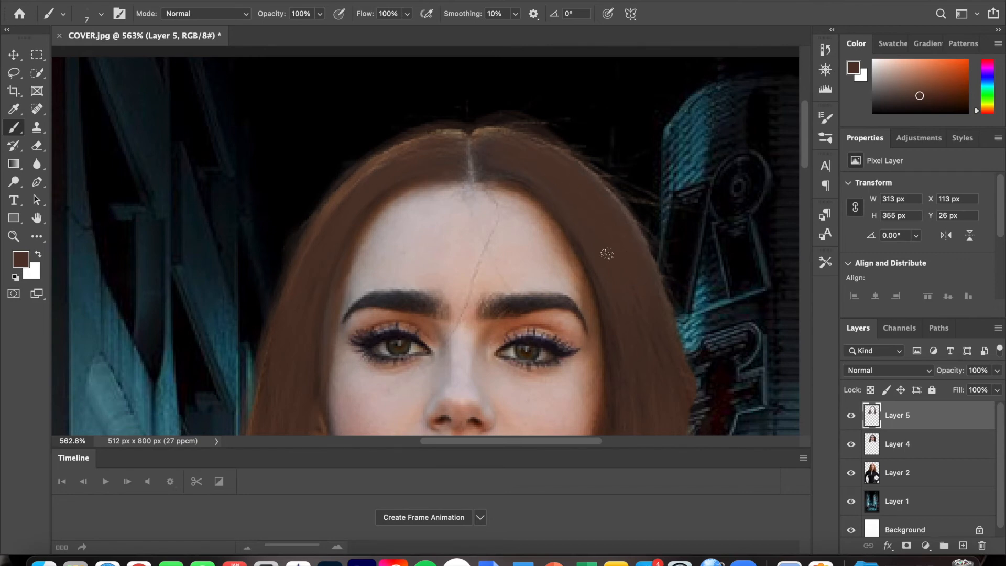
# Add a new layer above Layer 5 and set the foreground color to dark brown 32221a
pyautogui.scroll(-10, 607, 254)
pyautogui.scroll(5, 610, 251)
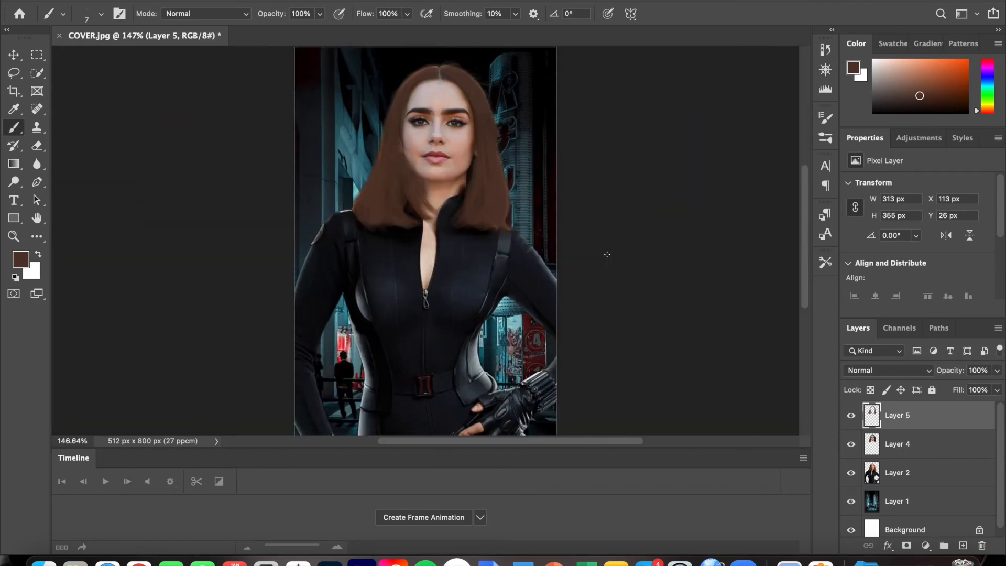
pyautogui.scroll(4, 608, 256)
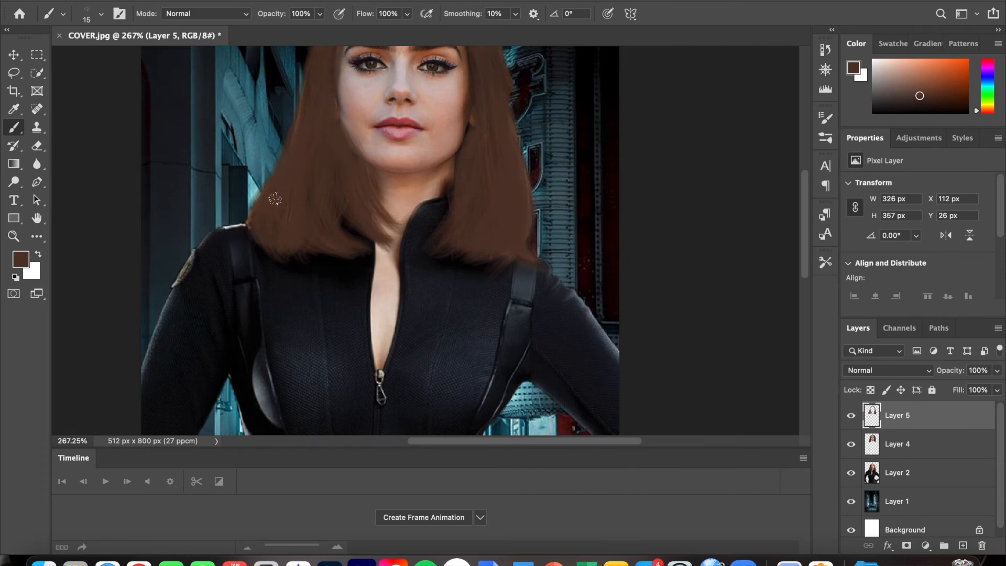
pyautogui.scroll(5, 298, 112)
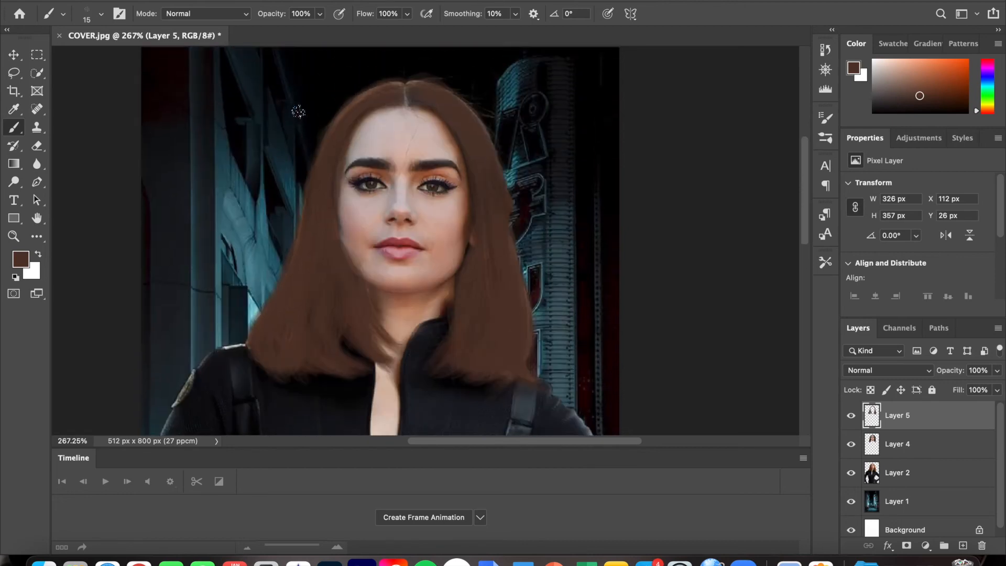
pyautogui.press('super+shift+n')
pyautogui.press('Return')
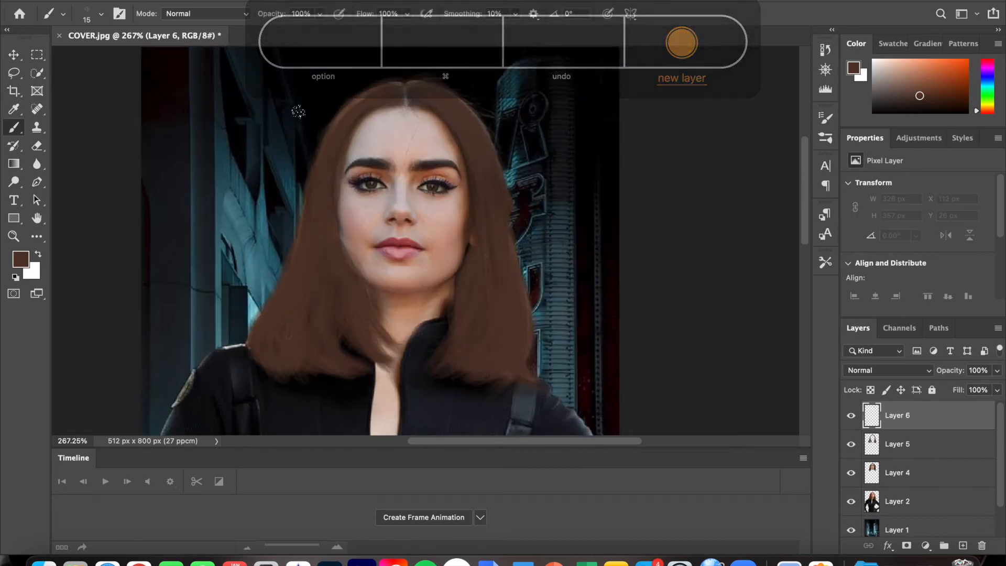
pyautogui.click(21, 259)
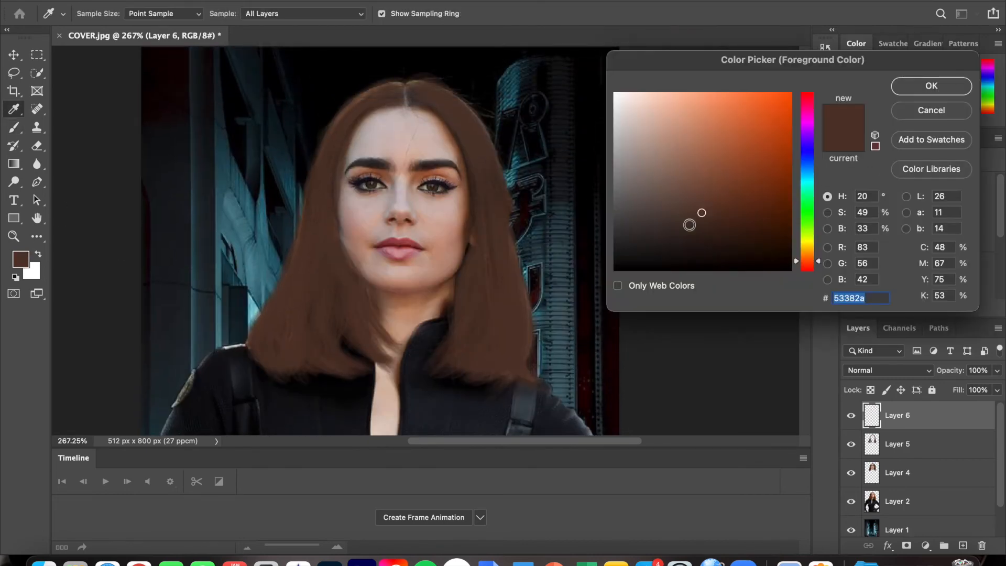
pyautogui.click(701, 234)
pyautogui.click(931, 86)
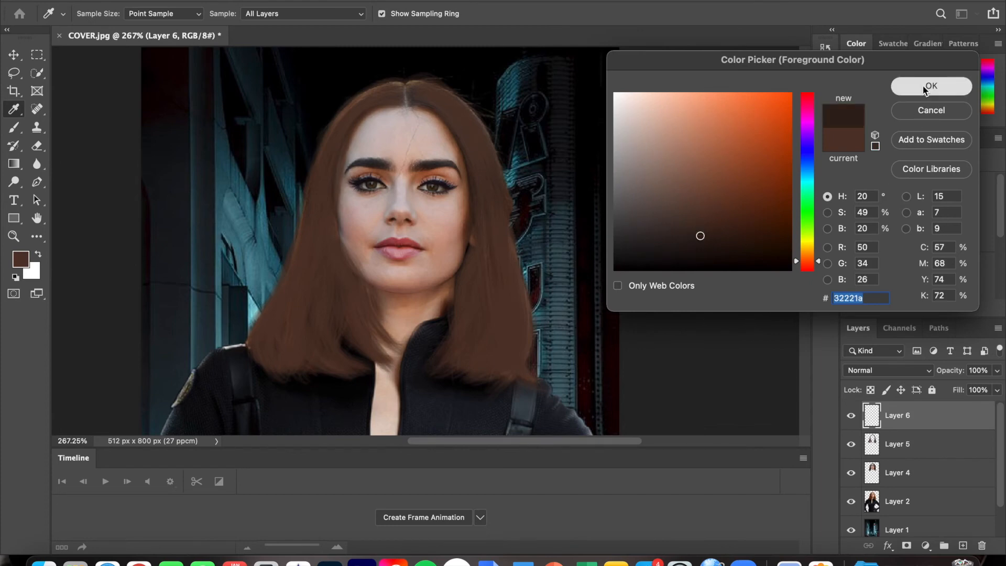
# Paint dark brown shadow strands down the hair to the right of the face, enlarging the brush to 20 px
pyautogui.moveTo(448, 112); pyautogui.dragTo(468, 165)
pyautogui.moveTo(435, 112)
pyautogui.mouseDown()
pyautogui.moveTo(472, 134)
pyautogui.moveTo(489, 225)
pyautogui.mouseUp()
pyautogui.moveTo(436, 105); pyautogui.dragTo(498, 251)
pyautogui.moveTo(455, 98)
pyautogui.mouseDown()
pyautogui.moveTo(504, 296)
pyautogui.moveTo(498, 228)
pyautogui.moveTo(507, 335)
pyautogui.mouseUp()
pyautogui.moveTo(498, 267)
pyautogui.mouseDown()
pyautogui.moveTo(510, 364)
pyautogui.moveTo(516, 354)
pyautogui.mouseUp()
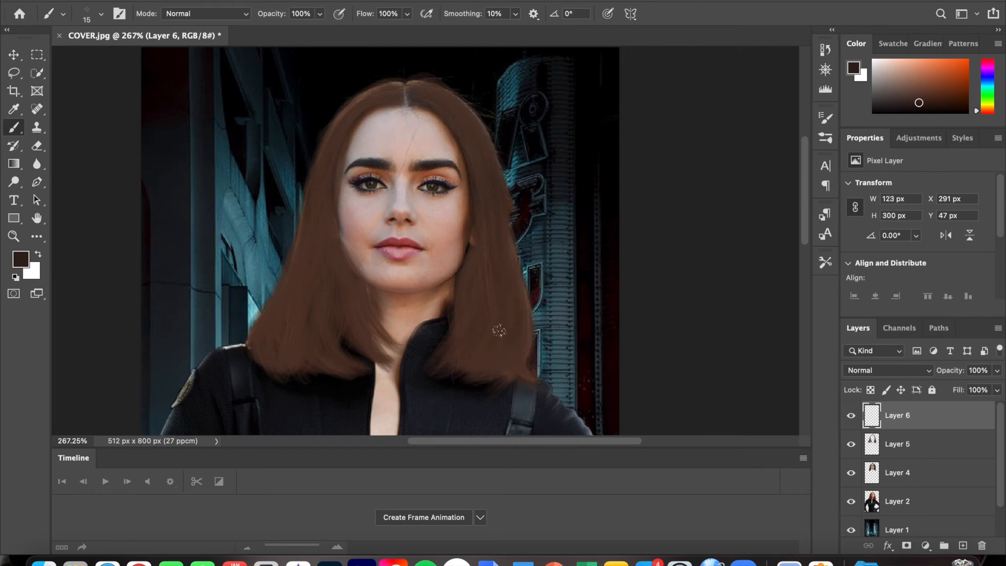
pyautogui.press(']')
pyautogui.click(492, 283)
pyautogui.moveTo(490, 223); pyautogui.dragTo(497, 354)
# Paint dark brown shadow strands across the parting and down the hair to the left of the face
pyautogui.moveTo(411, 91); pyautogui.dragTo(437, 110)
pyautogui.moveTo(398, 103)
pyautogui.mouseDown()
pyautogui.moveTo(336, 151)
pyautogui.moveTo(312, 220)
pyautogui.mouseUp()
pyautogui.moveTo(363, 93)
pyautogui.mouseDown()
pyautogui.moveTo(325, 245)
pyautogui.moveTo(283, 338)
pyautogui.mouseUp()
pyautogui.moveTo(294, 294)
pyautogui.mouseDown()
pyautogui.moveTo(268, 318)
pyautogui.moveTo(286, 358)
pyautogui.mouseUp()
pyautogui.moveTo(318, 229); pyautogui.dragTo(266, 341)
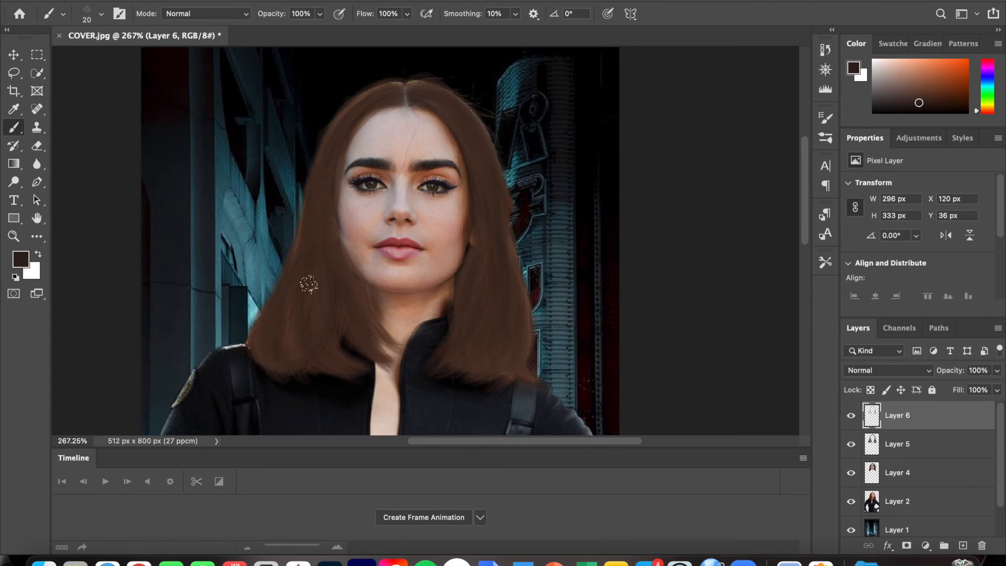
# Pick a lighter brown of the same hue and paint strands among the dark ones on Layer 6
pyautogui.click(22, 260)
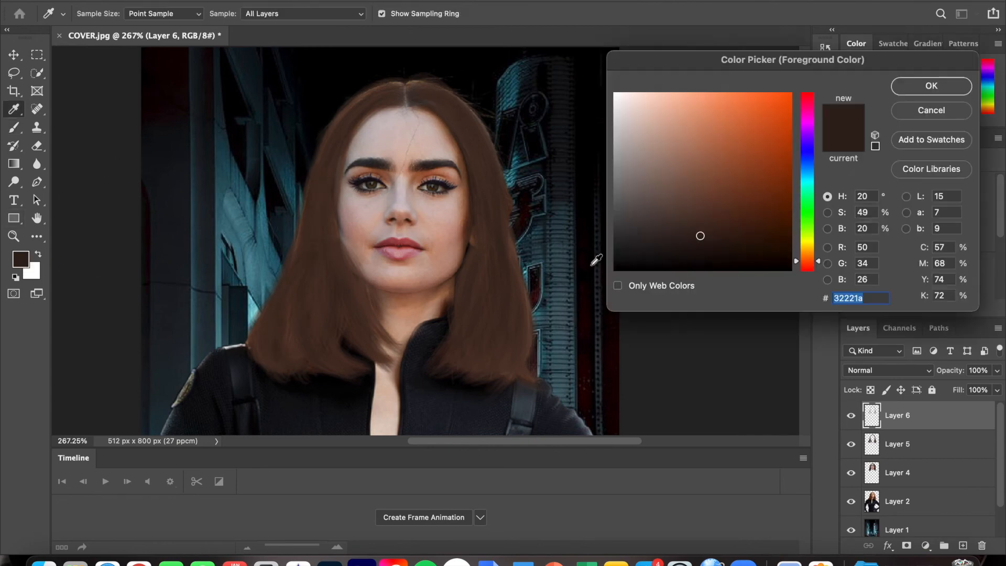
pyautogui.click(704, 202)
pyautogui.click(906, 86)
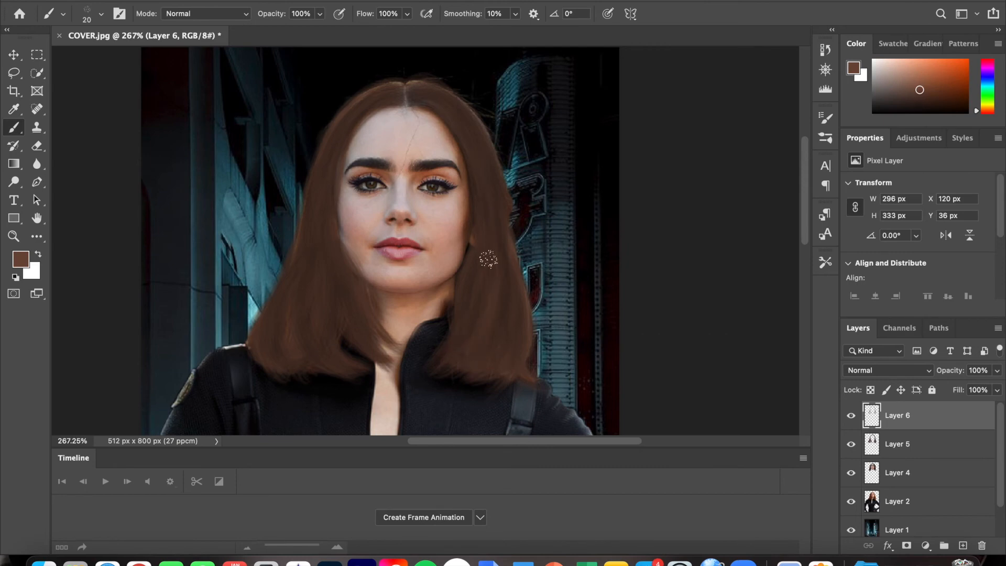
pyautogui.moveTo(519, 330); pyautogui.dragTo(517, 338)
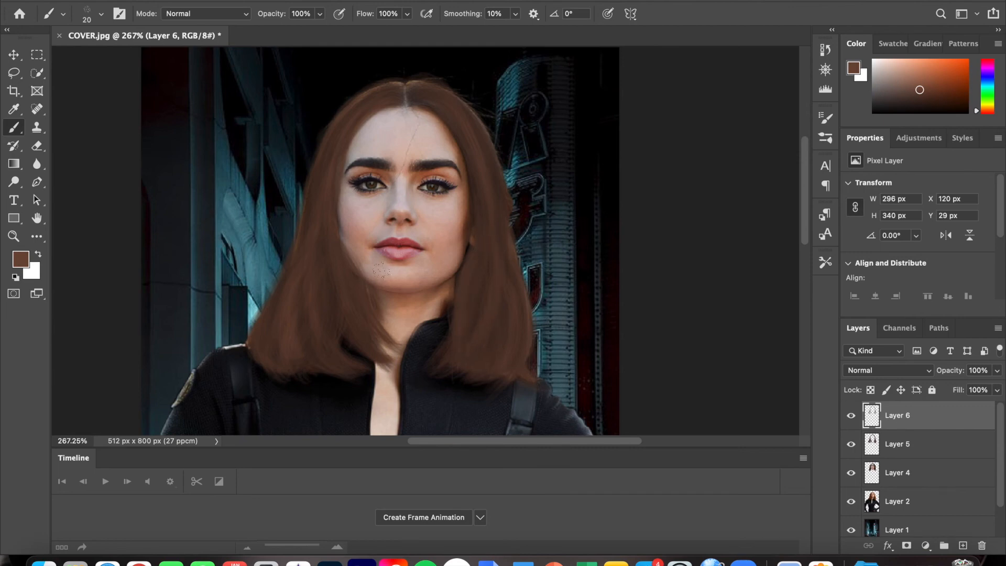
pyautogui.scroll(-10, 409, 306)
pyautogui.scroll(10, 409, 306)
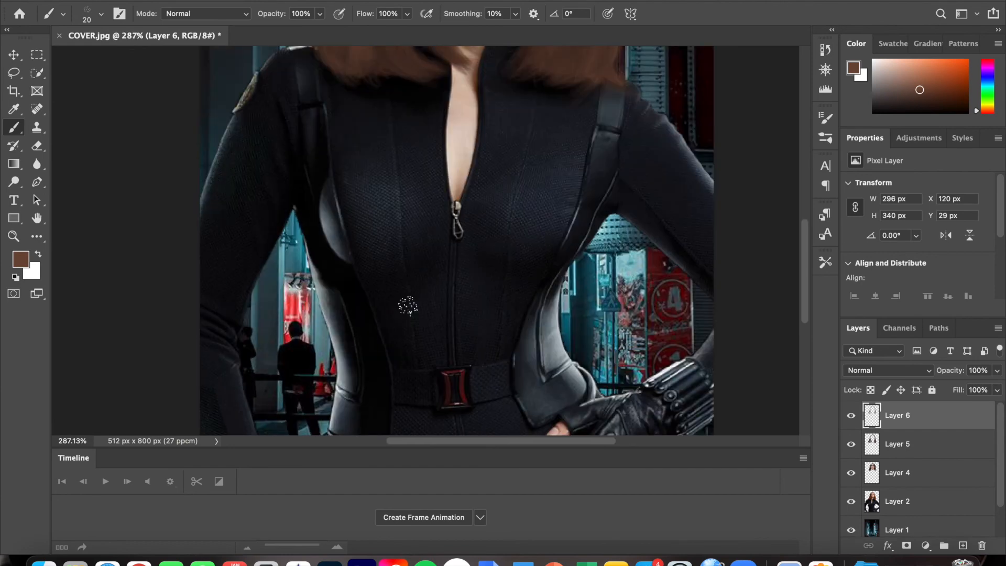
pyautogui.scroll(5, 408, 306)
pyautogui.scroll(4, 407, 306)
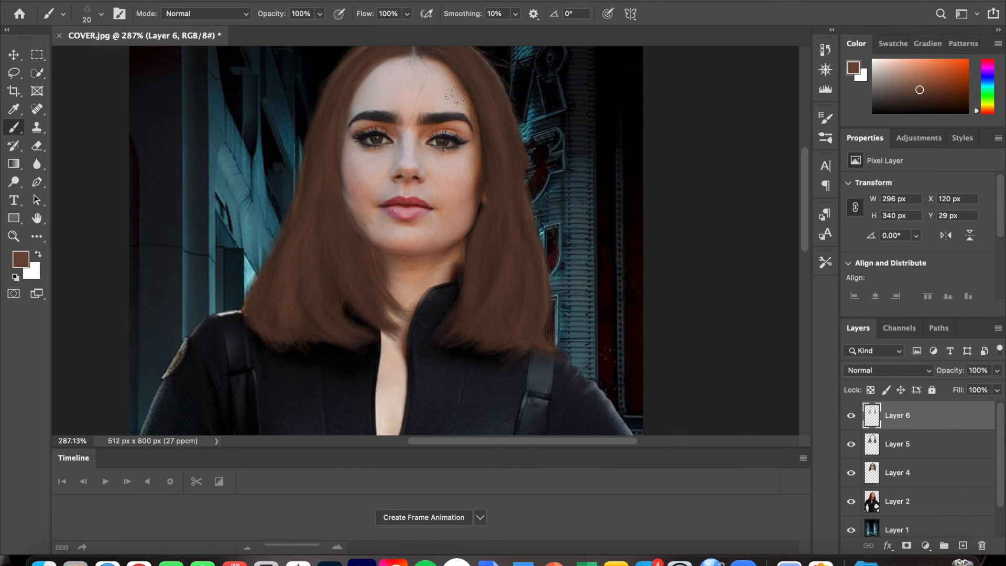
pyautogui.scroll(3, 453, 95)
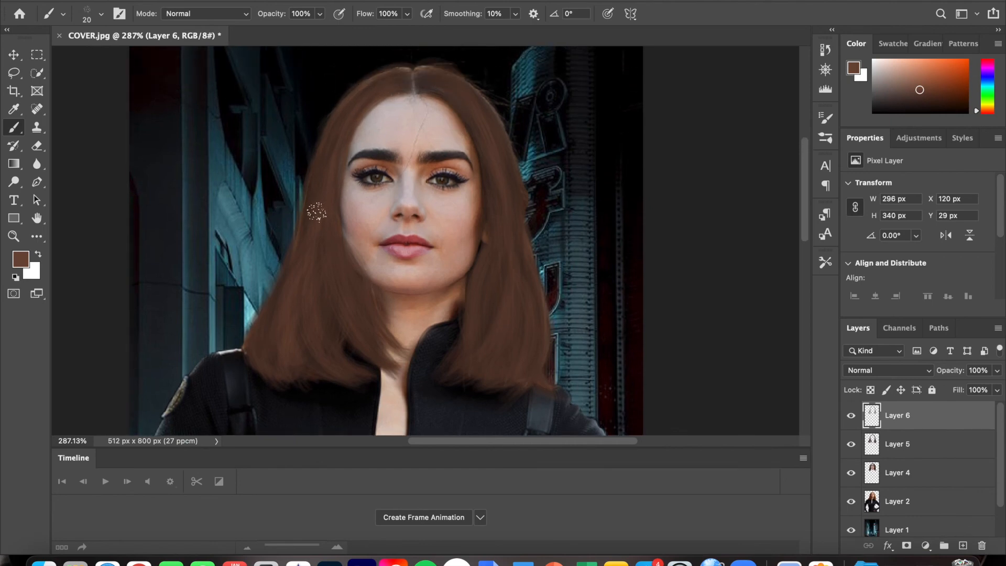
pyautogui.click(20, 258)
pyautogui.click(701, 219)
pyautogui.click(923, 87)
# Add a new layer above Layer 6 and set the foreground color to light brown a57257
pyautogui.press('super+shift+n')
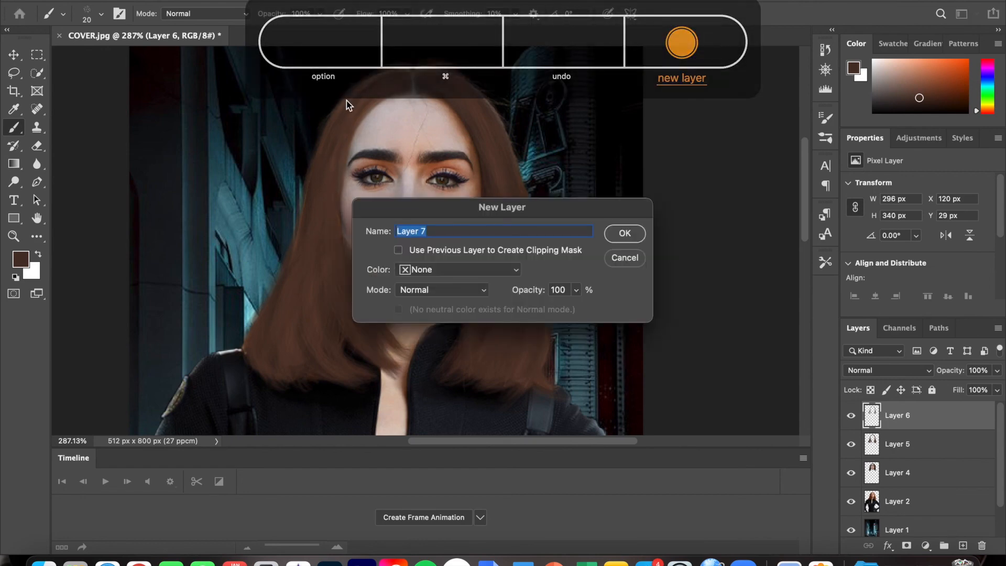
pyautogui.press('Return')
pyautogui.click(21, 259)
pyautogui.moveTo(684, 189); pyautogui.dragTo(697, 156)
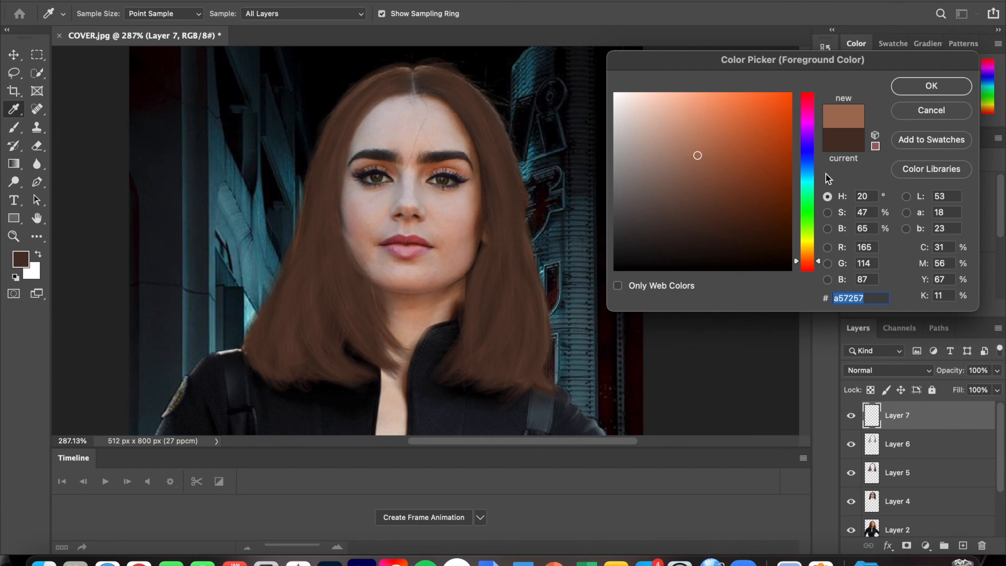
pyautogui.click(912, 95)
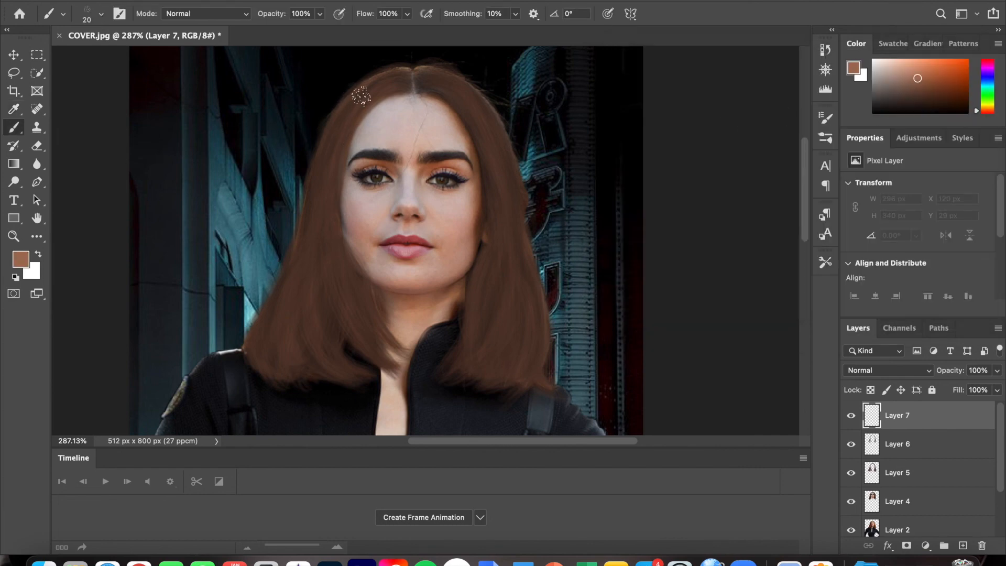
# Paint light brown highlight strands on both sides of the hair and beside the parting on Layer 7
pyautogui.moveTo(341, 264)
pyautogui.mouseDown()
pyautogui.moveTo(329, 223)
pyautogui.moveTo(287, 329)
pyautogui.moveTo(286, 367)
pyautogui.moveTo(286, 299)
pyautogui.moveTo(285, 325)
pyautogui.moveTo(317, 231)
pyautogui.moveTo(475, 288)
pyautogui.moveTo(301, 317)
pyautogui.moveTo(290, 274)
pyautogui.moveTo(310, 368)
pyautogui.moveTo(296, 279)
pyautogui.moveTo(288, 316)
pyautogui.moveTo(318, 208)
pyautogui.moveTo(296, 295)
pyautogui.mouseUp()
pyautogui.moveTo(330, 151); pyautogui.dragTo(289, 270)
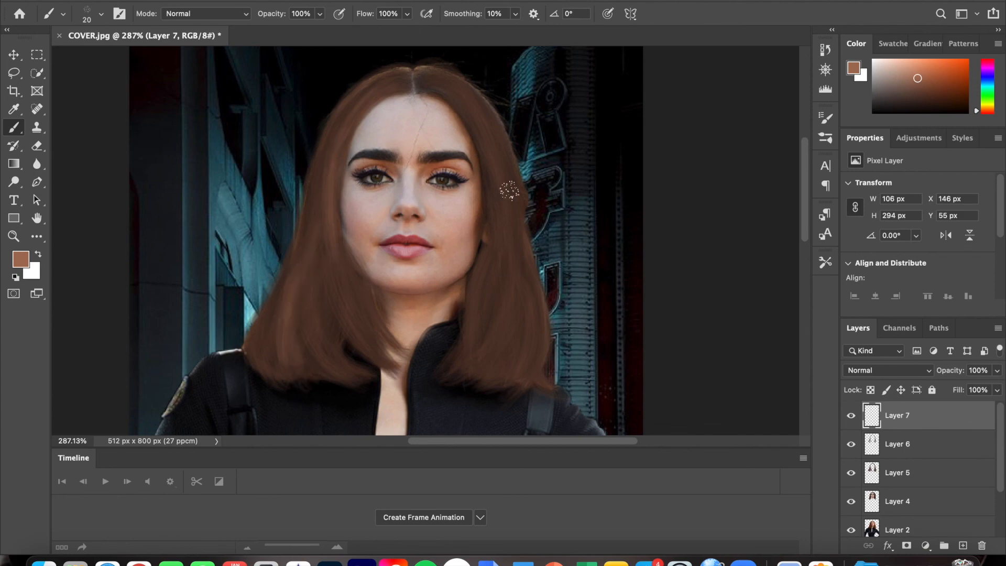
pyautogui.moveTo(467, 107)
pyautogui.mouseDown()
pyautogui.moveTo(497, 199)
pyautogui.moveTo(465, 121)
pyautogui.moveTo(482, 180)
pyautogui.moveTo(496, 155)
pyautogui.moveTo(460, 116)
pyautogui.moveTo(502, 251)
pyautogui.moveTo(495, 166)
pyautogui.moveTo(521, 297)
pyautogui.moveTo(524, 339)
pyautogui.moveTo(485, 351)
pyautogui.moveTo(510, 315)
pyautogui.moveTo(508, 327)
pyautogui.moveTo(532, 313)
pyautogui.moveTo(526, 333)
pyautogui.moveTo(531, 298)
pyautogui.moveTo(498, 350)
pyautogui.mouseUp()
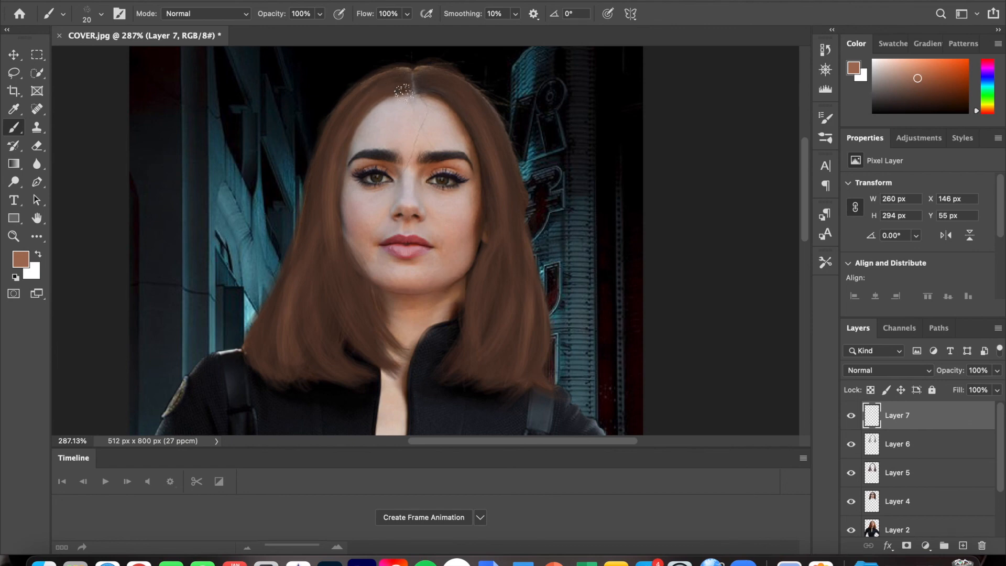
pyautogui.moveTo(395, 90)
pyautogui.mouseDown()
pyautogui.moveTo(366, 86)
pyautogui.moveTo(394, 108)
pyautogui.mouseUp()
# Add a new layer above Layer 7 and set the foreground color to a dark brown of the same hue
pyautogui.press('super+shift+n')
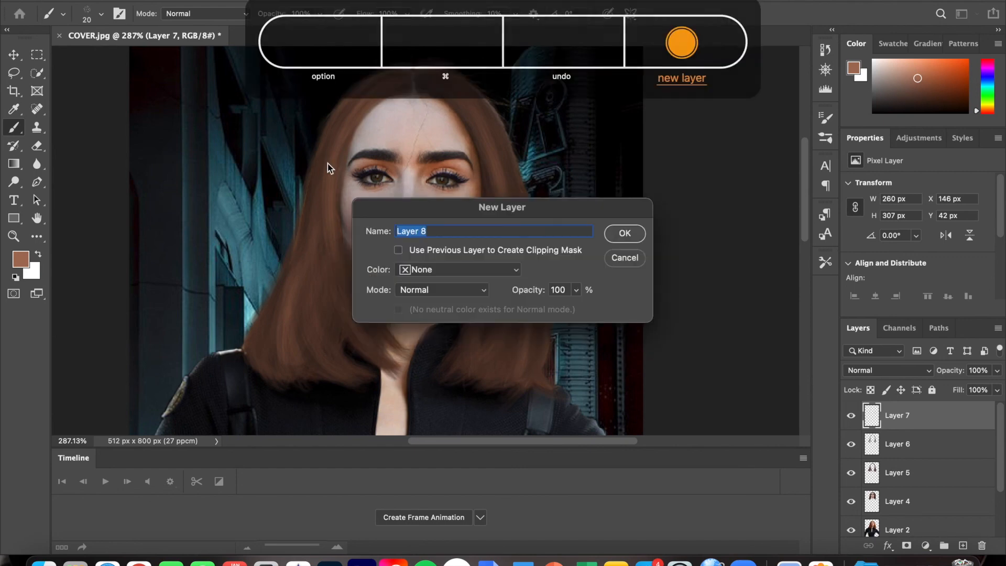
pyautogui.click(624, 233)
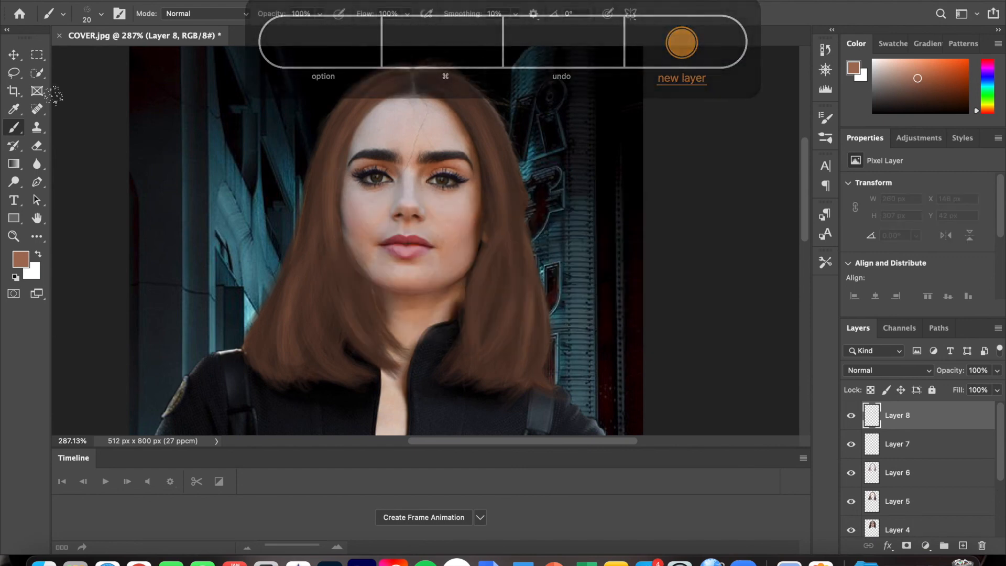
pyautogui.click(20, 256)
pyautogui.click(698, 212)
pyautogui.click(923, 86)
pyautogui.press('b')
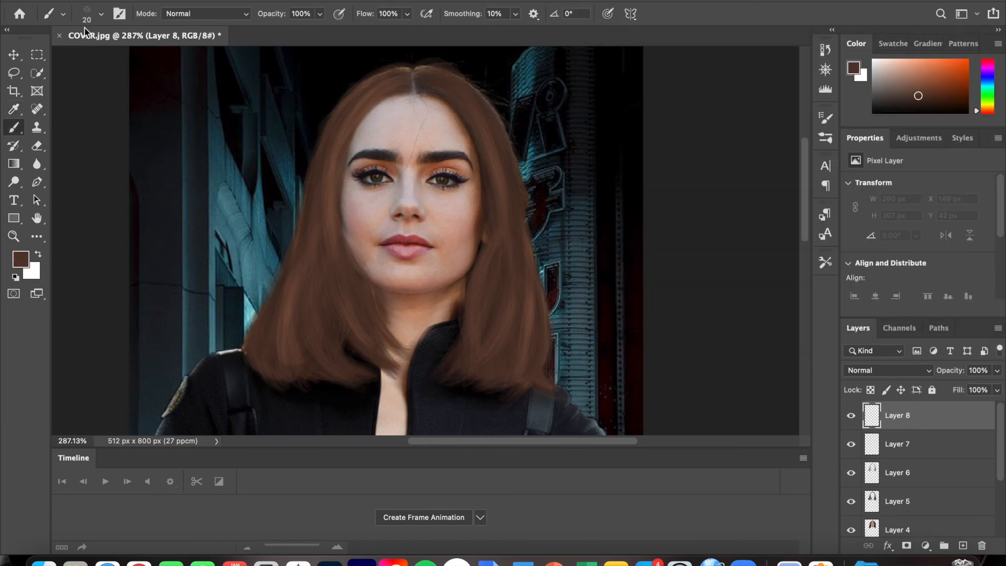
# Choose a fine brush for single hairs from the brush presets and set its size to 4 px
pyautogui.click(100, 13)
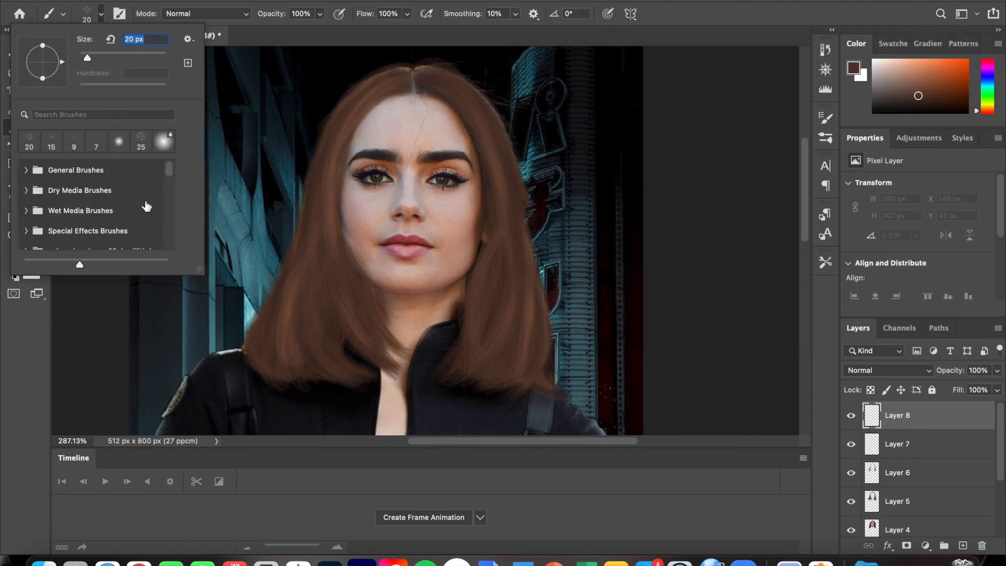
pyautogui.moveTo(169, 168); pyautogui.dragTo(173, 221)
pyautogui.click(98, 180)
pyautogui.moveTo(81, 60); pyautogui.dragTo(80, 57)
pyautogui.click(98, 10)
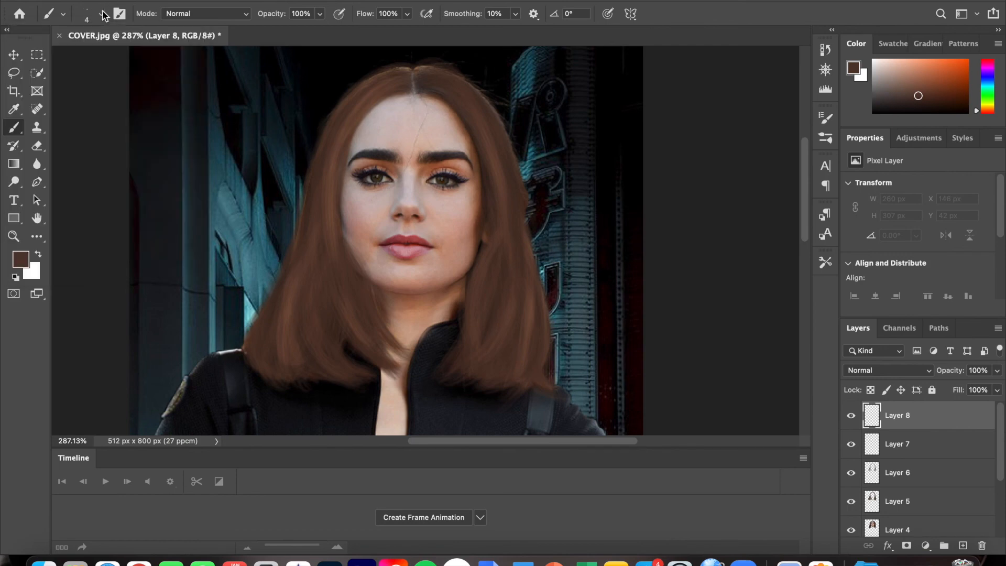
# Paint thin dark brown flyaway hairs along the outer edge, tips and crown of the hair to the right of the face on Layer 8
pyautogui.moveTo(439, 69)
pyautogui.mouseDown()
pyautogui.moveTo(418, 69)
pyautogui.moveTo(464, 80)
pyautogui.moveTo(426, 67)
pyautogui.moveTo(503, 129)
pyautogui.moveTo(466, 85)
pyautogui.moveTo(513, 172)
pyautogui.moveTo(476, 91)
pyautogui.moveTo(526, 217)
pyautogui.mouseUp()
pyautogui.moveTo(516, 176)
pyautogui.mouseDown()
pyautogui.moveTo(513, 232)
pyautogui.moveTo(524, 175)
pyautogui.moveTo(551, 292)
pyautogui.moveTo(539, 250)
pyautogui.moveTo(536, 344)
pyautogui.moveTo(519, 220)
pyautogui.moveTo(544, 331)
pyautogui.moveTo(540, 269)
pyautogui.moveTo(561, 384)
pyautogui.mouseUp()
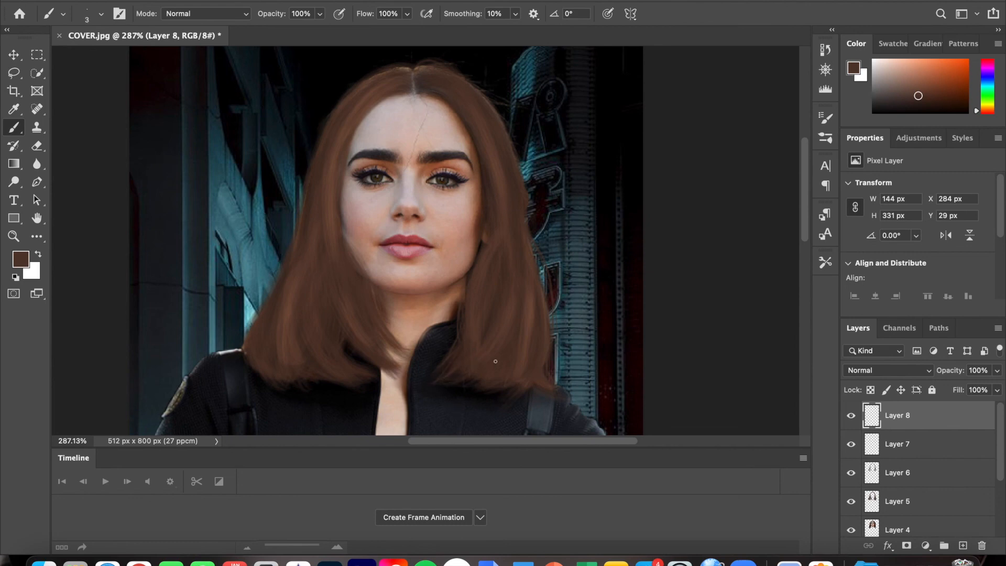
pyautogui.moveTo(499, 408); pyautogui.dragTo(541, 372)
pyautogui.moveTo(571, 390); pyautogui.dragTo(542, 352)
pyautogui.moveTo(421, 91)
pyautogui.mouseDown()
pyautogui.moveTo(433, 80)
pyautogui.moveTo(478, 102)
pyautogui.mouseUp()
# Paint thin dark brown stray hairs from the parting down the outer edge and at the tips of the hair left of the face
pyautogui.moveTo(412, 73)
pyautogui.mouseDown()
pyautogui.moveTo(367, 105)
pyautogui.moveTo(335, 147)
pyautogui.moveTo(249, 330)
pyautogui.mouseUp()
pyautogui.moveTo(369, 85); pyautogui.dragTo(340, 113)
pyautogui.moveTo(372, 349)
pyautogui.mouseDown()
pyautogui.moveTo(400, 359)
pyautogui.moveTo(381, 372)
pyautogui.mouseUp()
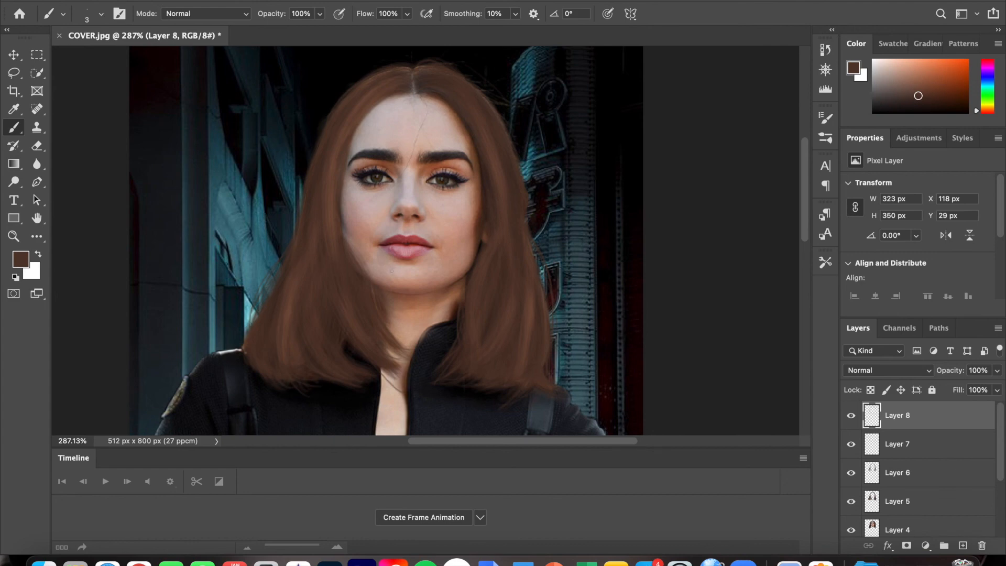
pyautogui.scroll(-5, 391, 270)
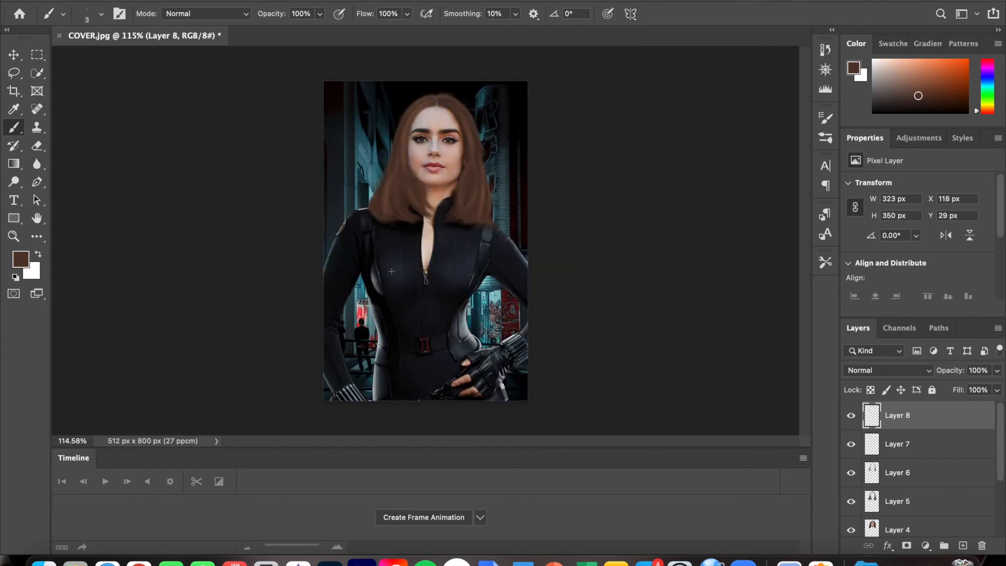